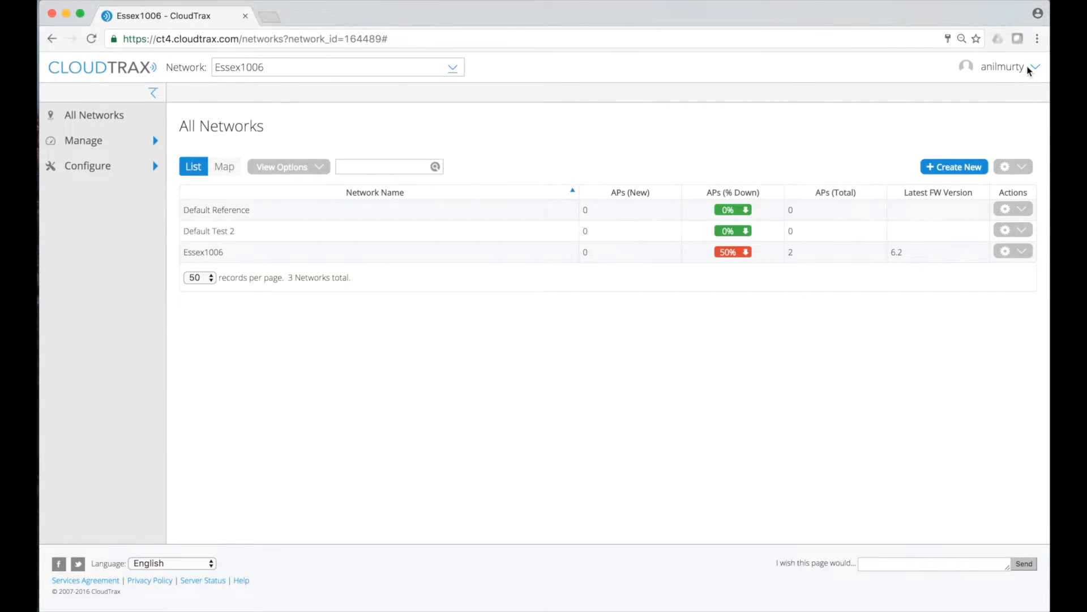
# - Open the What's New notes and read the linked switch firmware release log for version 1.01.01
pyautogui.click(1036, 69)
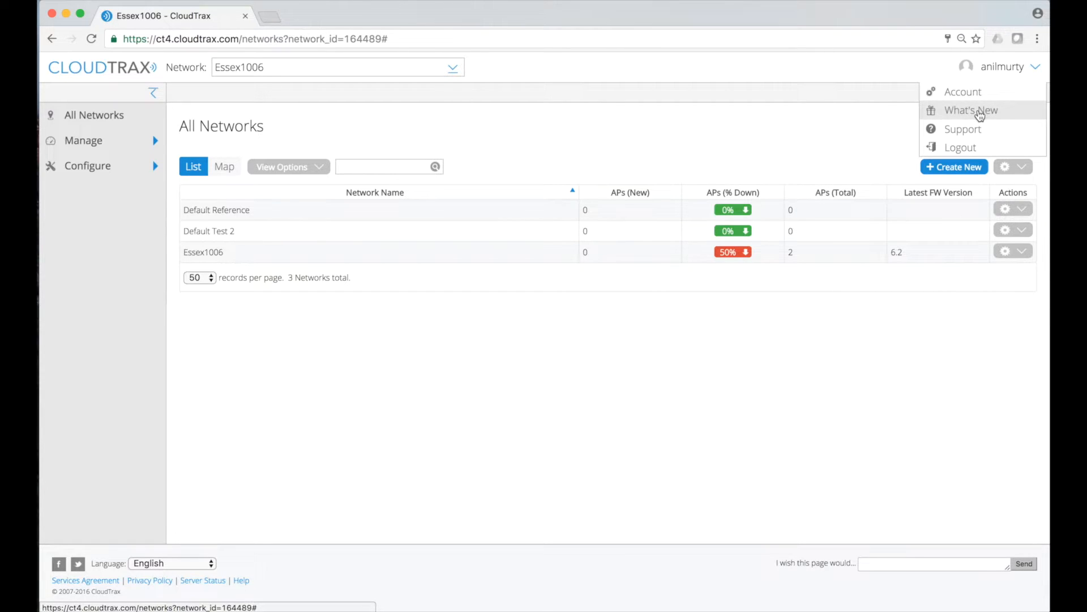
pyautogui.click(980, 115)
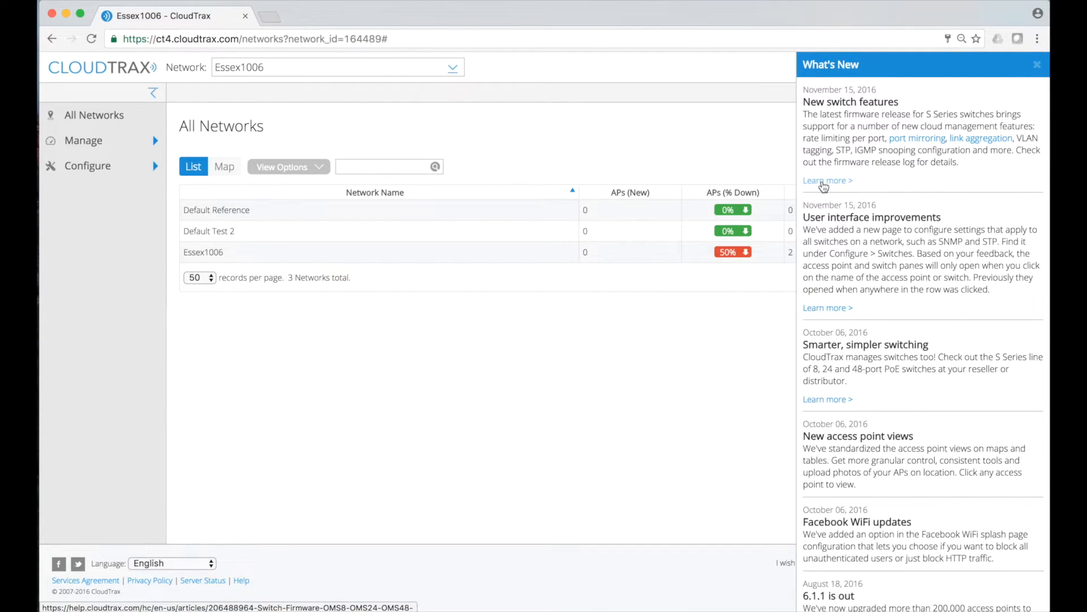
pyautogui.keyDown('super'); pyautogui.click(824, 181); pyautogui.keyUp('super')
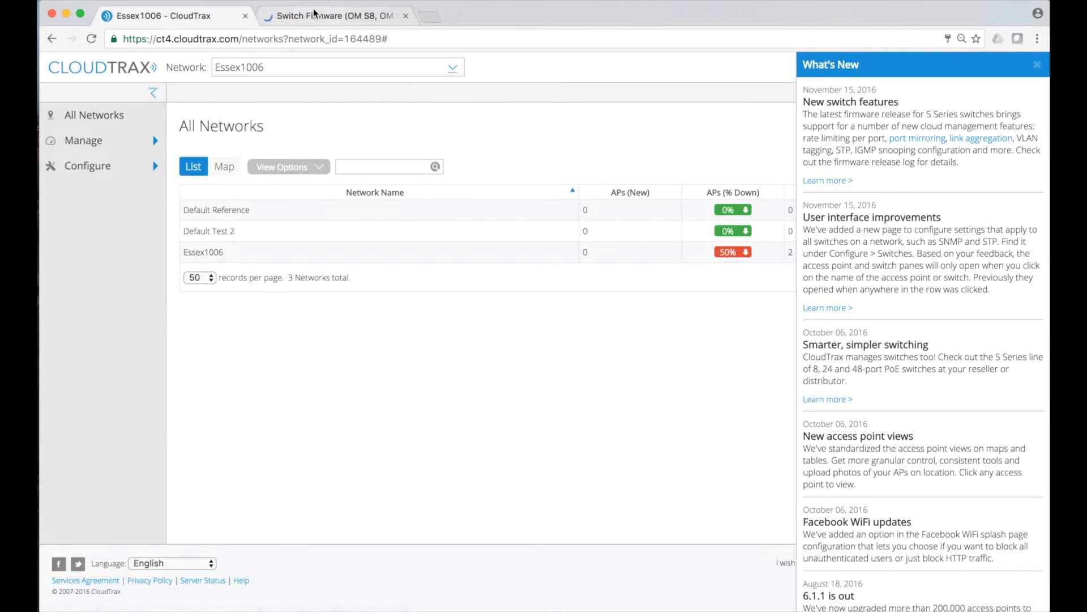
pyautogui.click(335, 16)
pyautogui.scroll(-4, 434, 271)
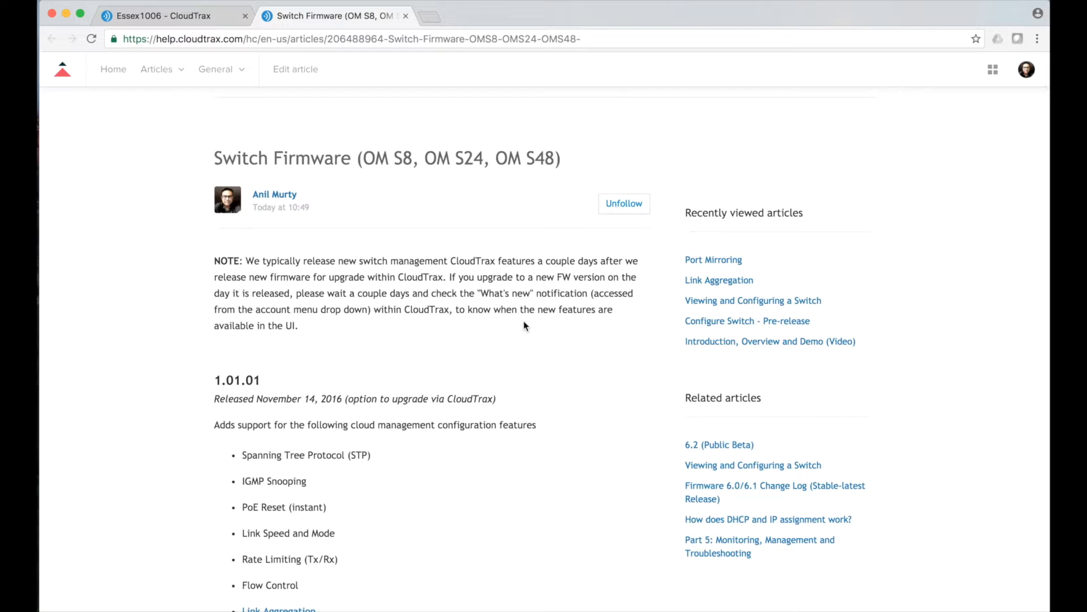
pyautogui.scroll(-3, 523, 323)
pyautogui.scroll(-5, 524, 323)
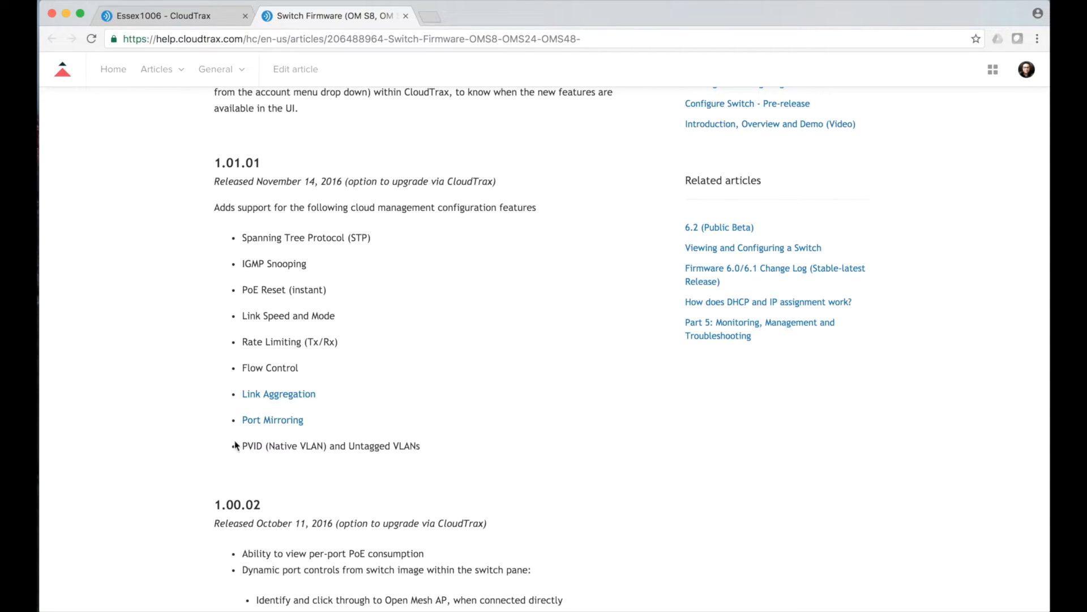
pyautogui.click(408, 17)
pyautogui.click(1037, 65)
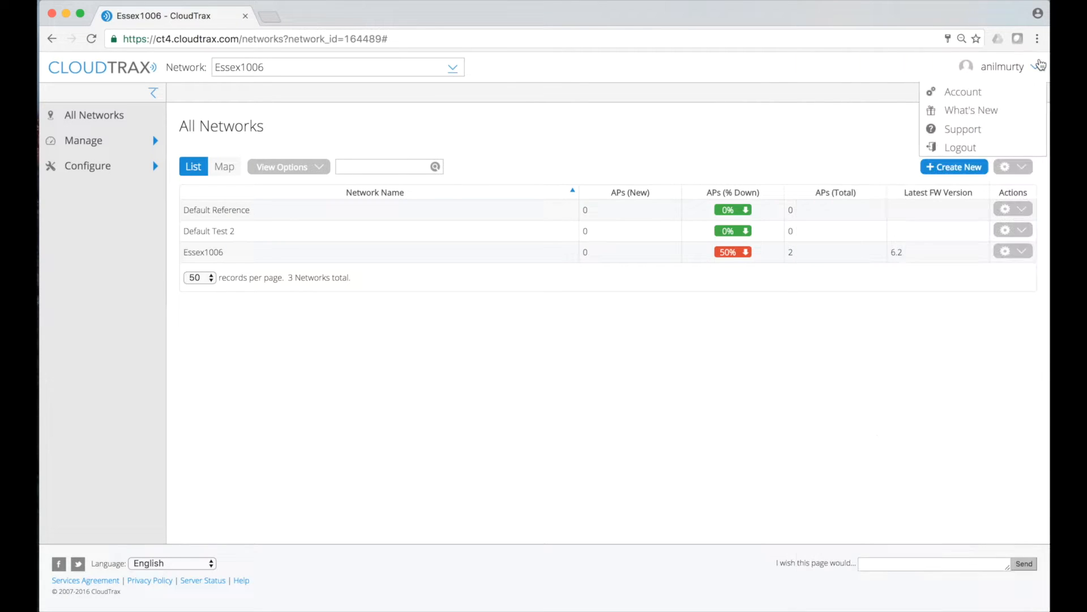
# - Open the network's maintenance configuration and choose firmware release IMG-01.01.01 for the OMS24 switches
pyautogui.click(100, 168)
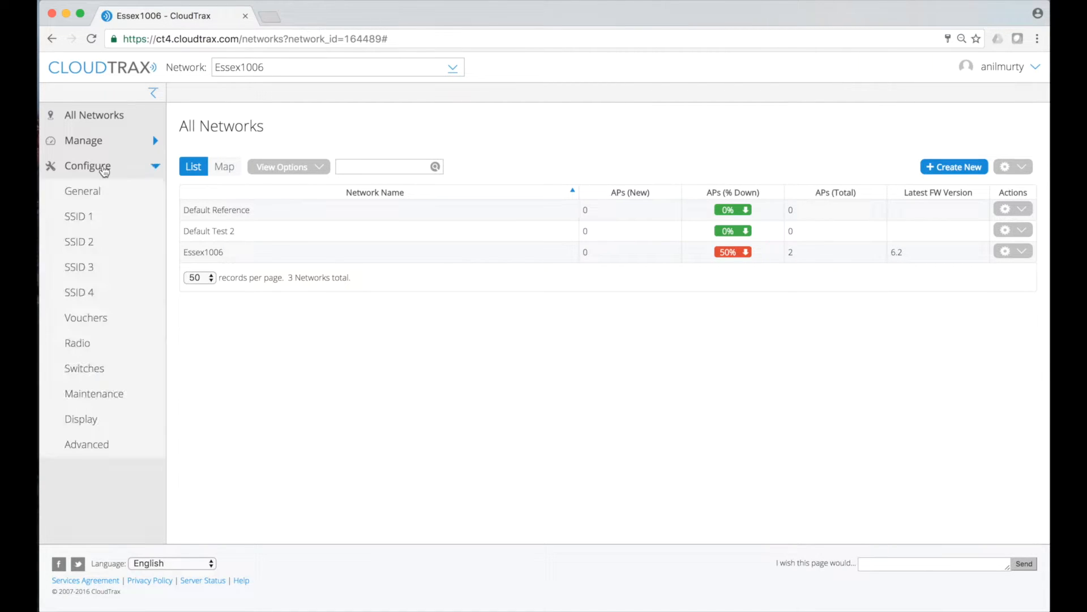
pyautogui.click(86, 394)
pyautogui.click(469, 301)
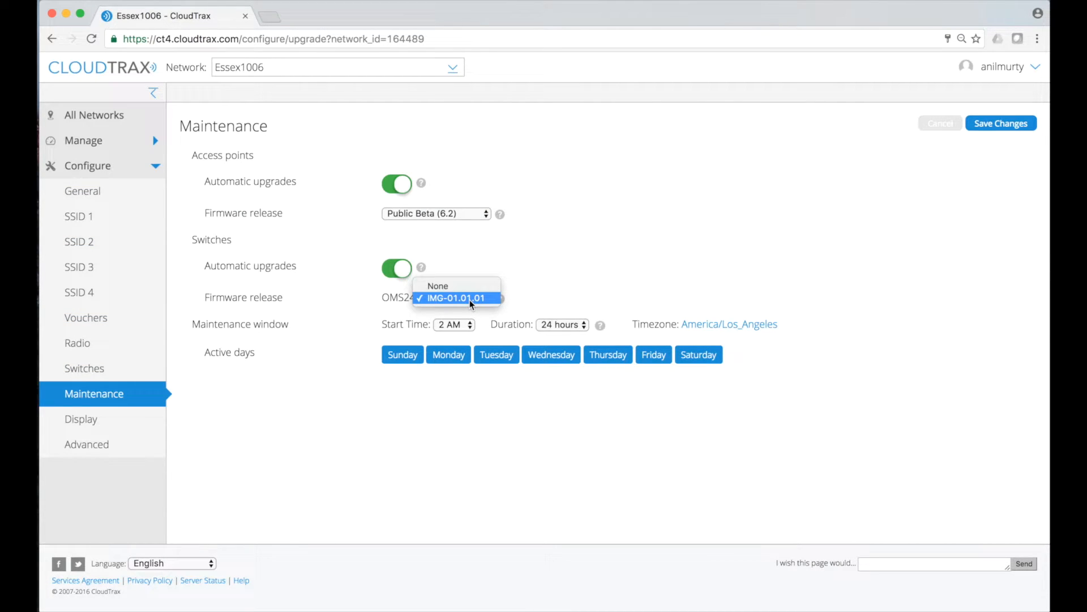
pyautogui.click(471, 300)
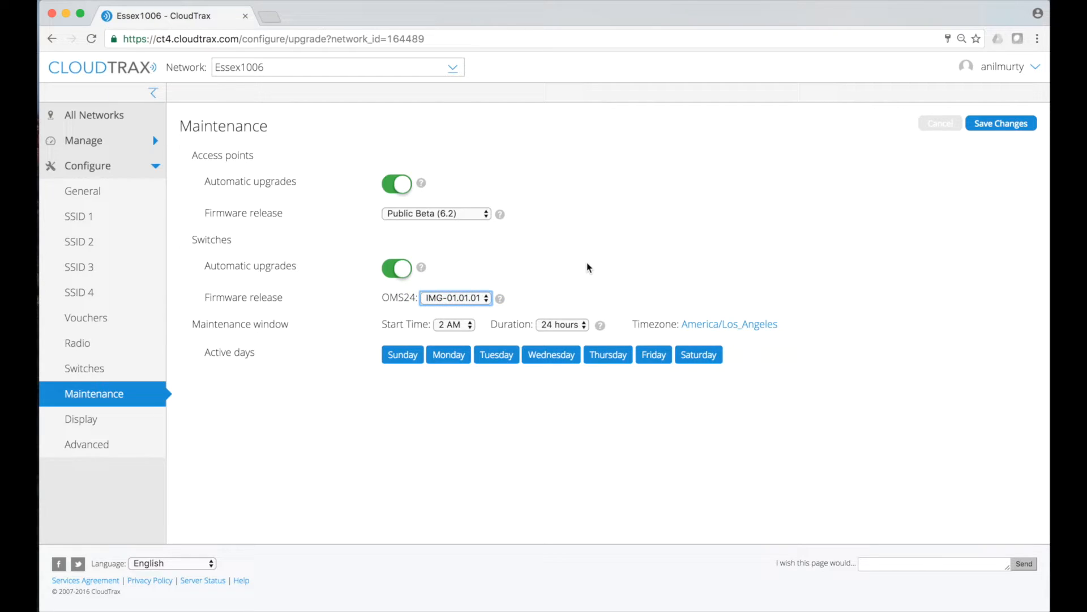
pyautogui.click(588, 264)
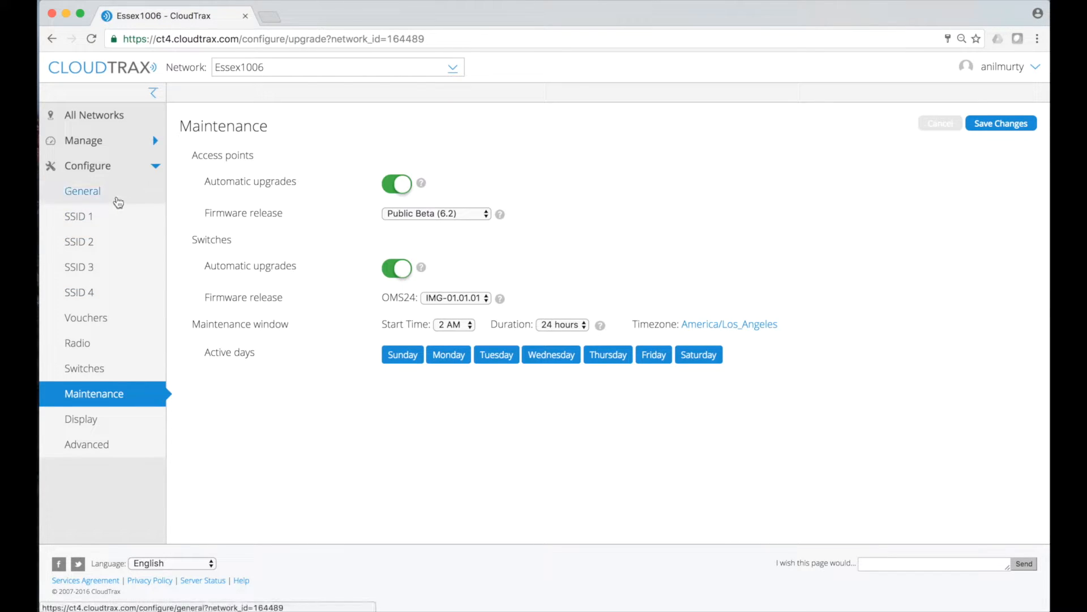
# - Open the network-wide switch configuration, review the Spanning Tree Protocol versions, and toggle the protocol off and back on
pyautogui.click(86, 374)
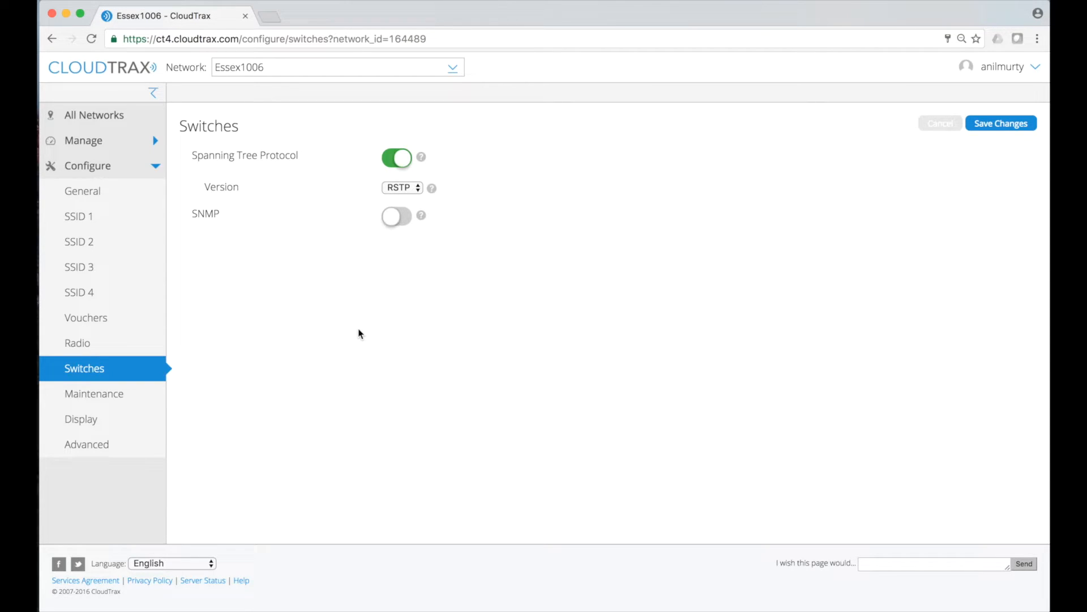
pyautogui.click(406, 187)
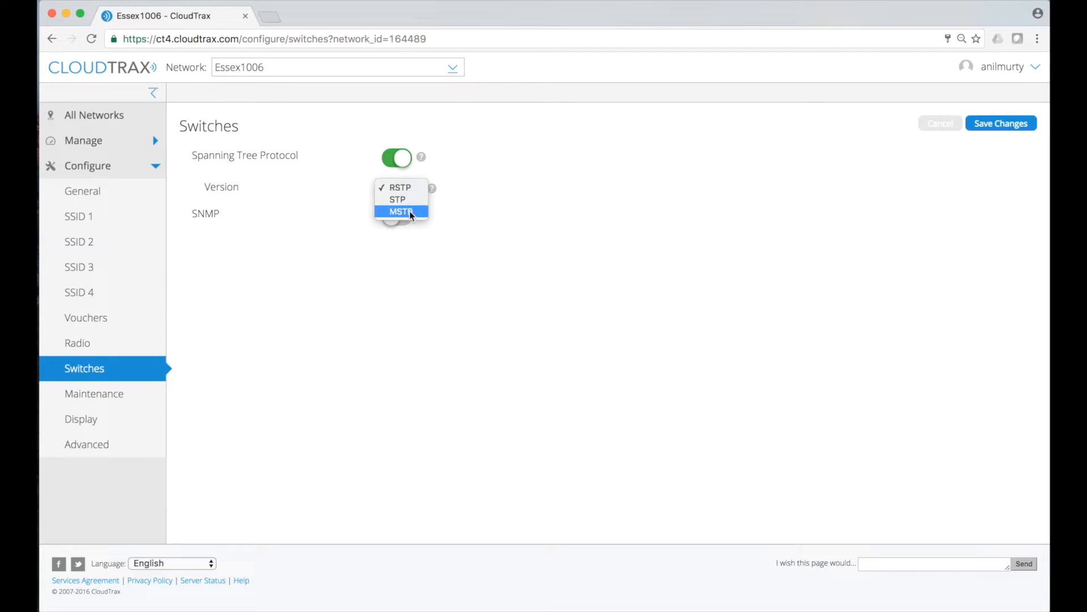
pyautogui.click(496, 168)
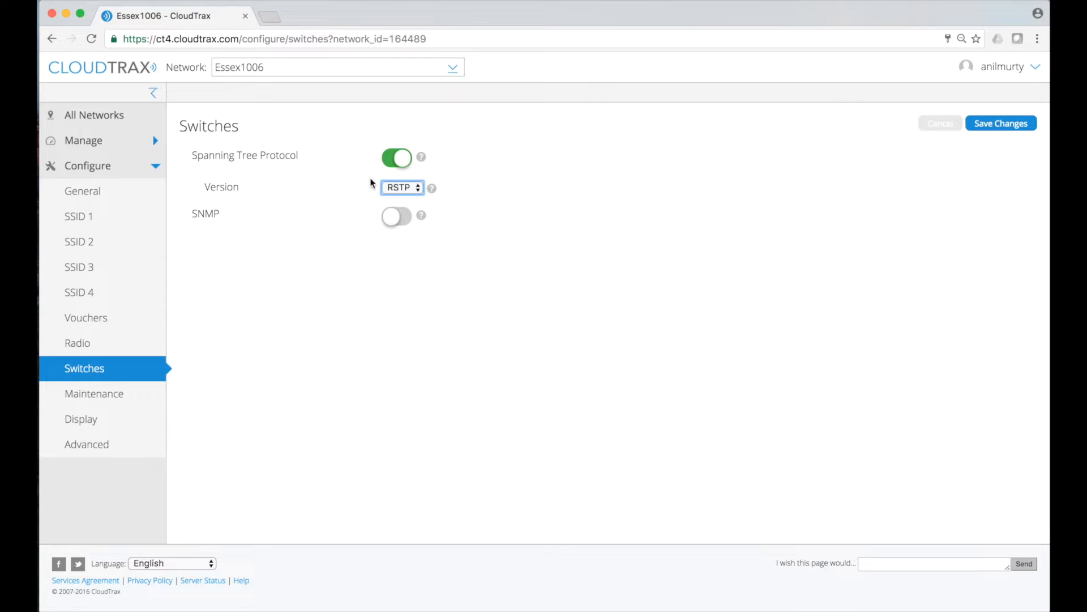
pyautogui.click(396, 161)
pyautogui.click(406, 159)
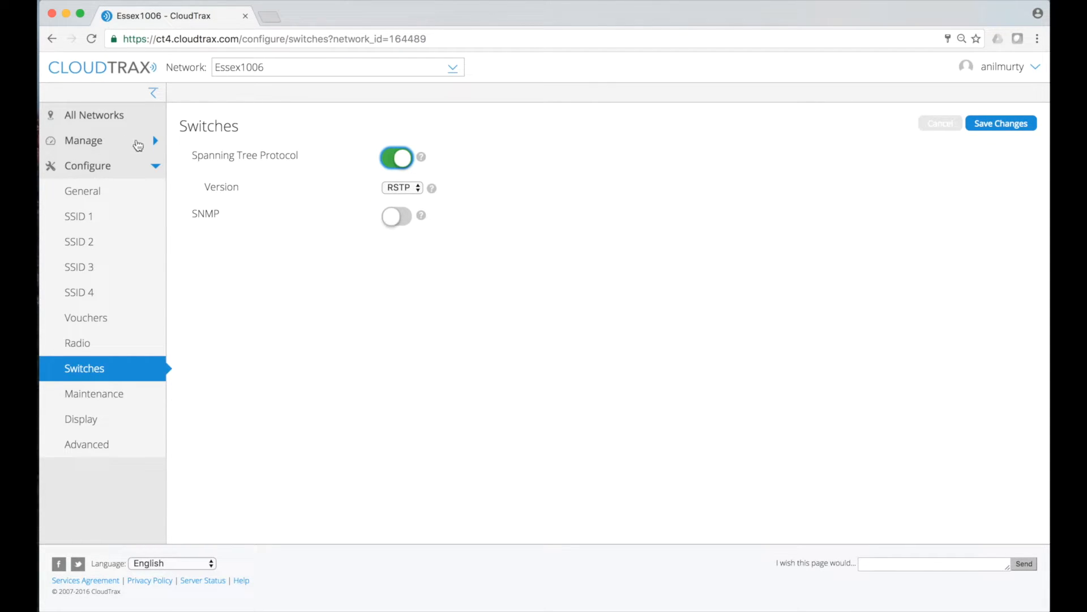
# - Open the Desk S24 switch from the managed switches list and review its general IGMP Snooping and STP Root Bridge settings
pyautogui.click(141, 144)
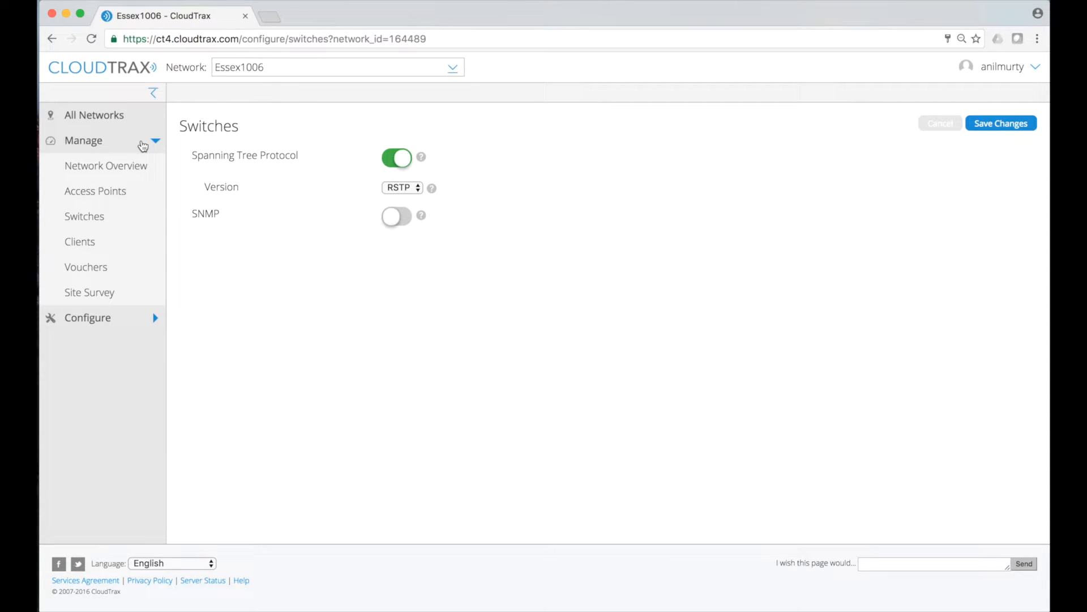
pyautogui.click(82, 219)
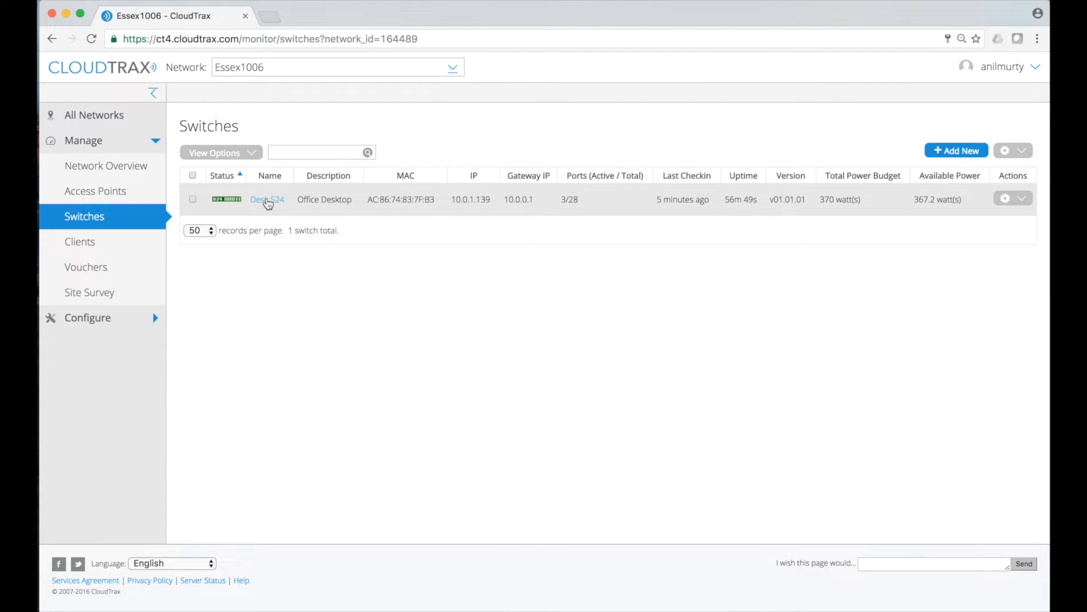
pyautogui.doubleClick(477, 202)
pyautogui.click(279, 201)
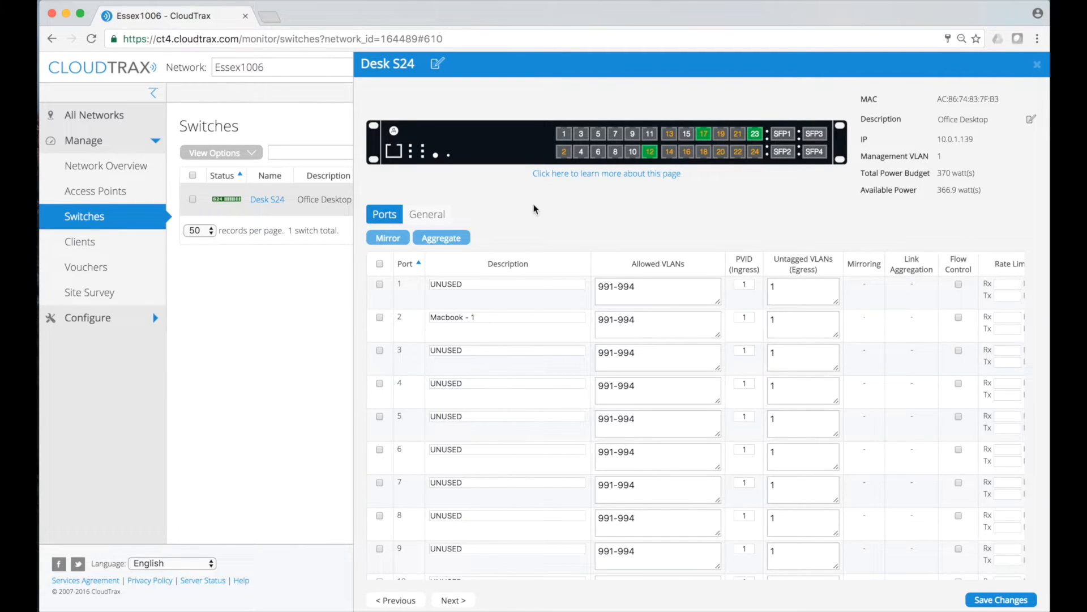
pyautogui.click(426, 217)
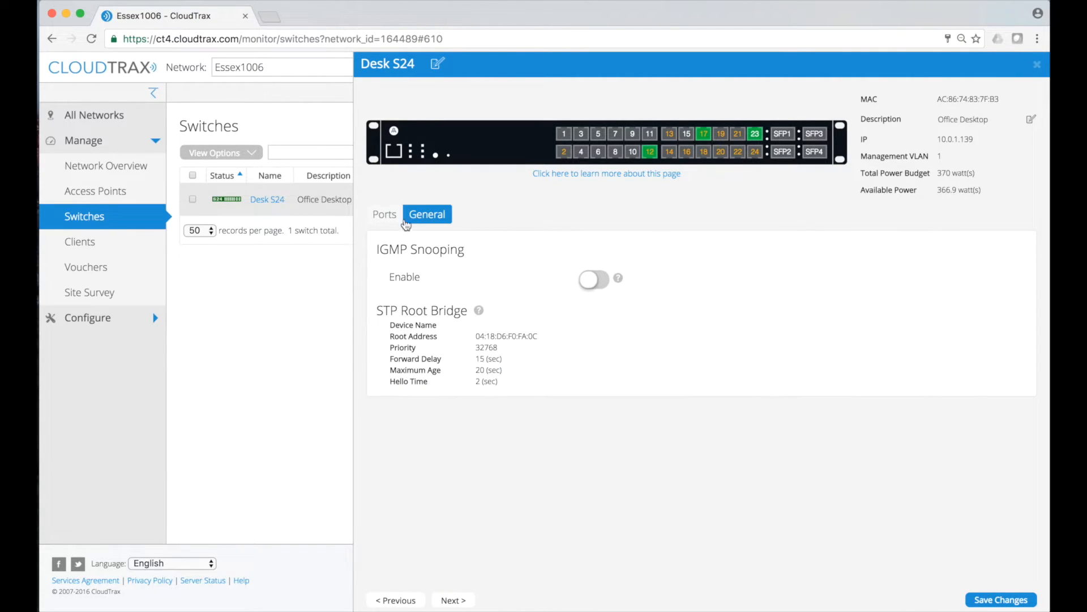
pyautogui.click(385, 217)
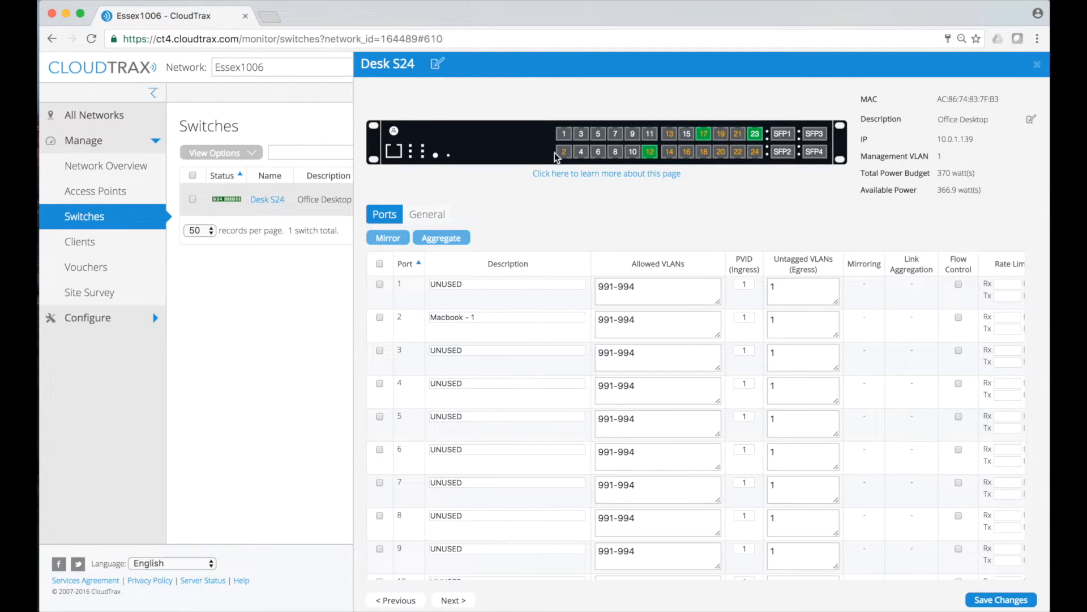
# - Inspect individual ports on the Desk S24 switch image, including the device connected to port 12 and the port actions
pyautogui.moveTo(564, 157)
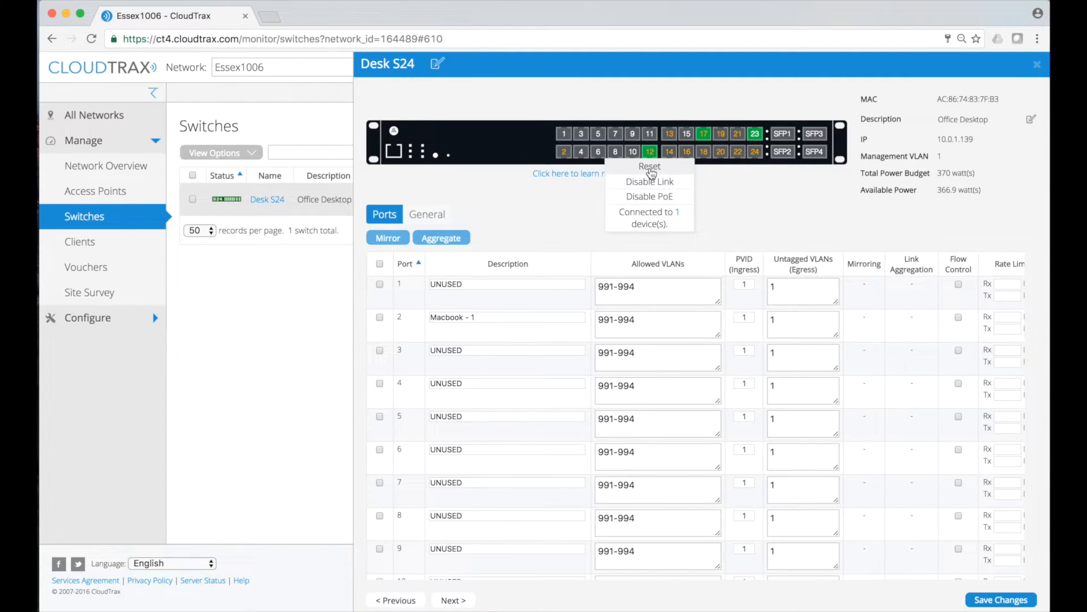
pyautogui.click(677, 213)
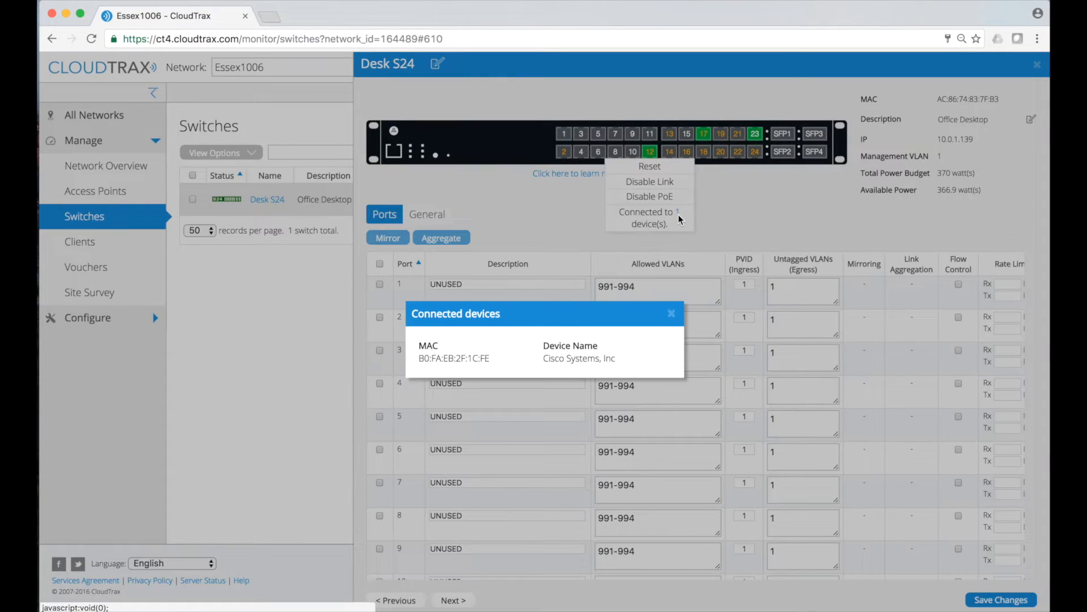
pyautogui.click(672, 314)
pyautogui.click(650, 152)
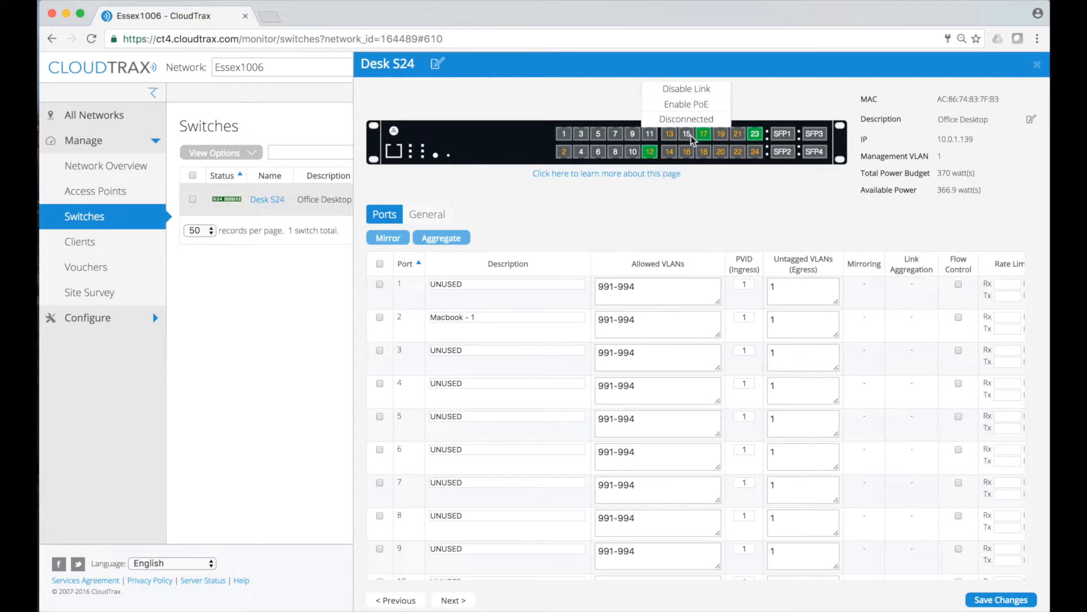
pyautogui.moveTo(758, 137)
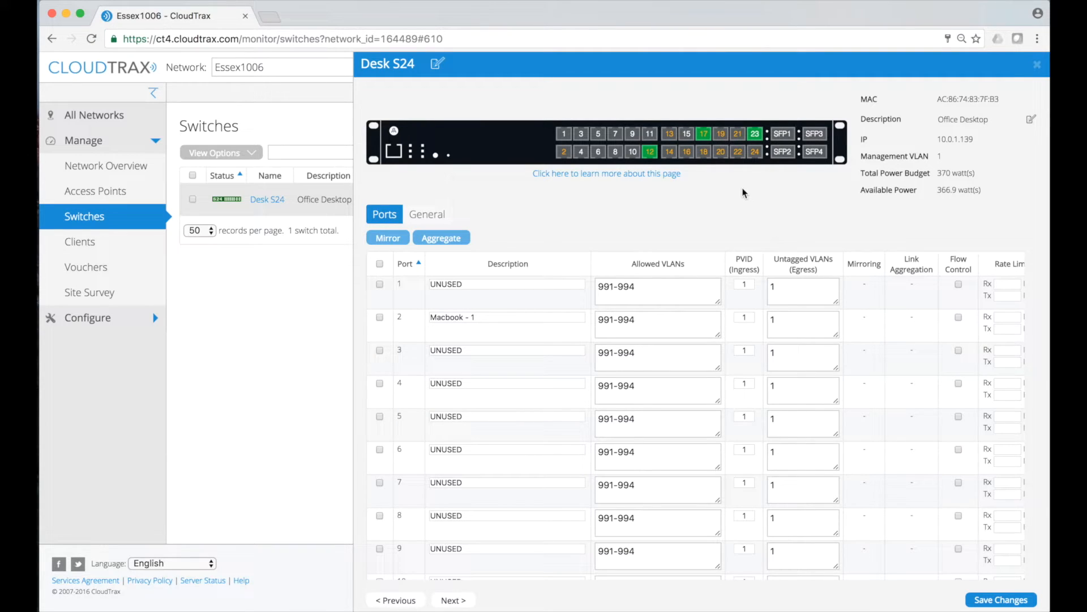
pyautogui.moveTo(702, 139)
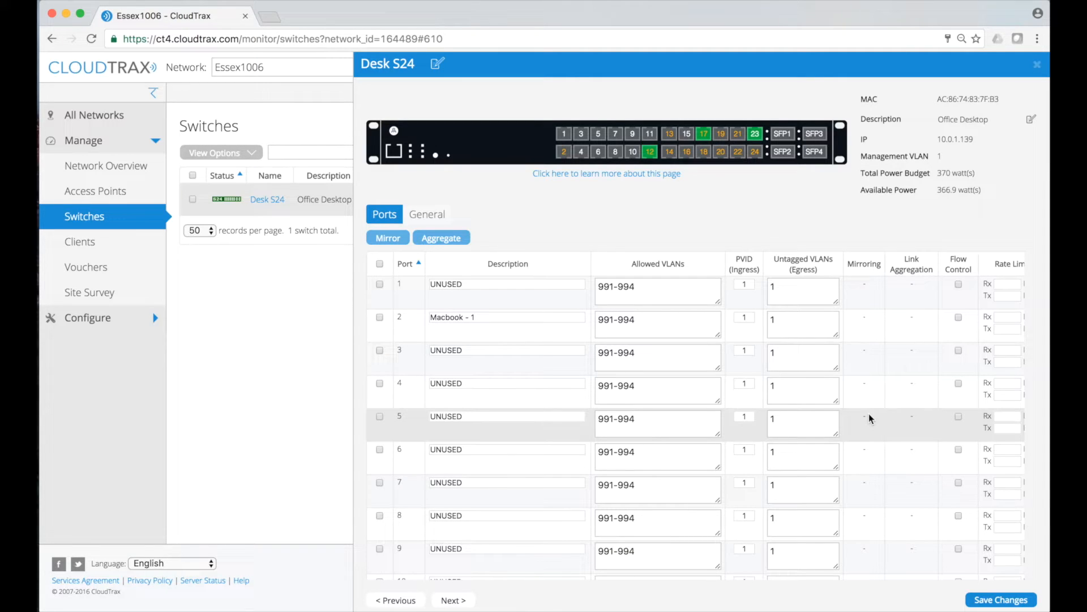
# - Examine all columns of the Desk S24 port table, from descriptions and VLANs through rate limits and PoE settings
pyautogui.hscroll(10, 870, 417)
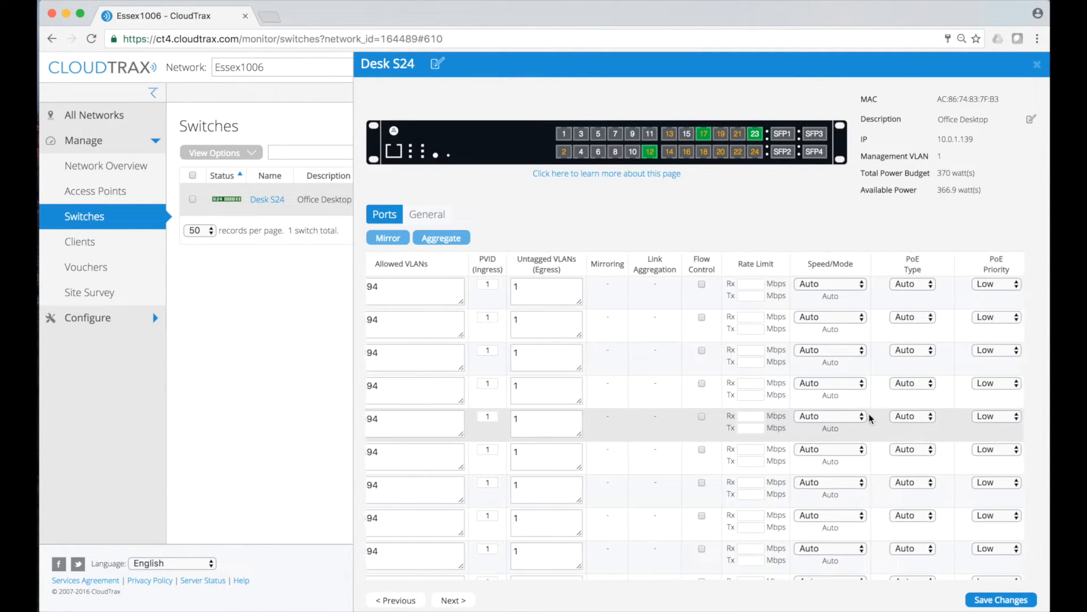
pyautogui.hscroll(3, 870, 418)
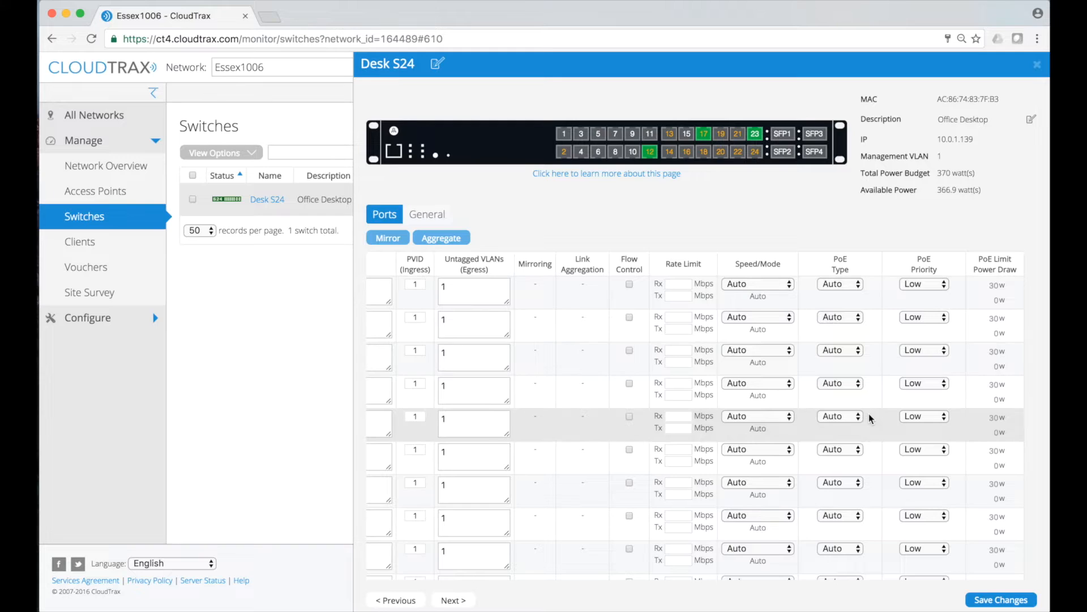
pyautogui.hscroll(-5, 870, 418)
pyautogui.hscroll(-5, 870, 418)
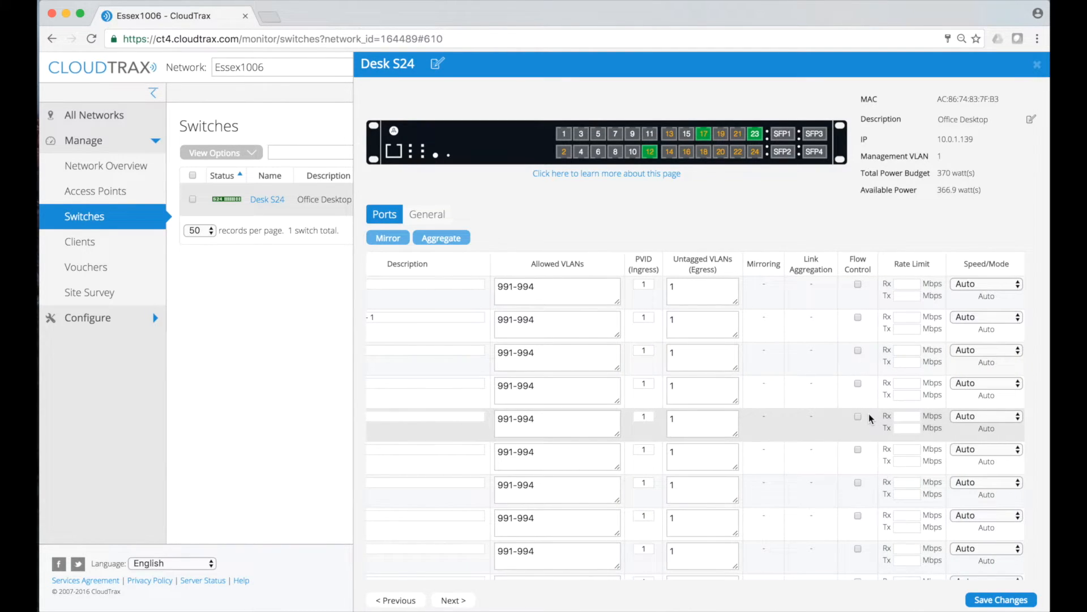
pyautogui.hscroll(-3, 869, 418)
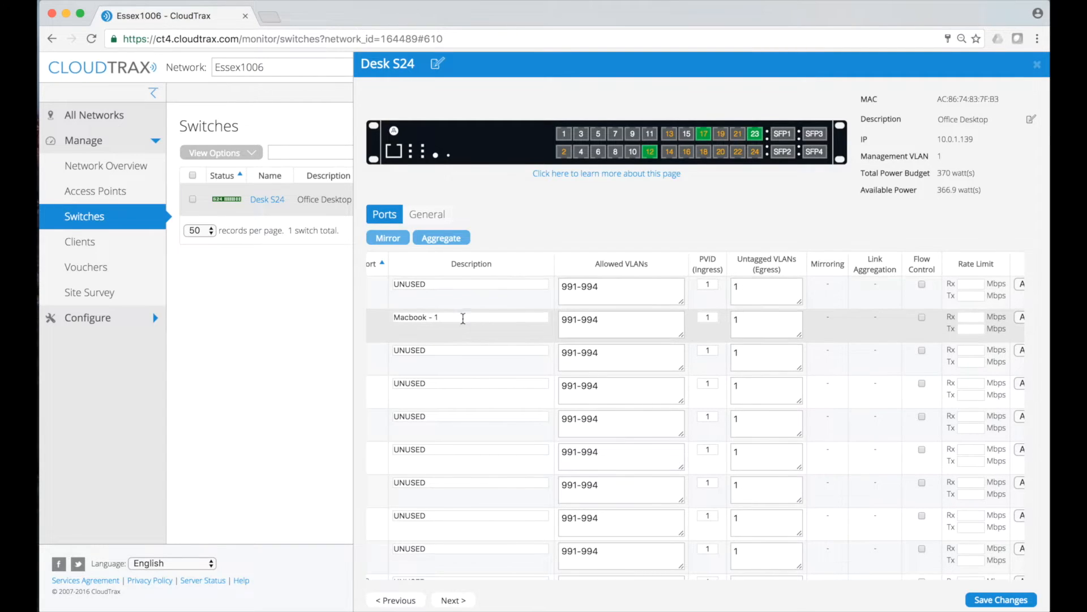
pyautogui.hscroll(-2, 462, 318)
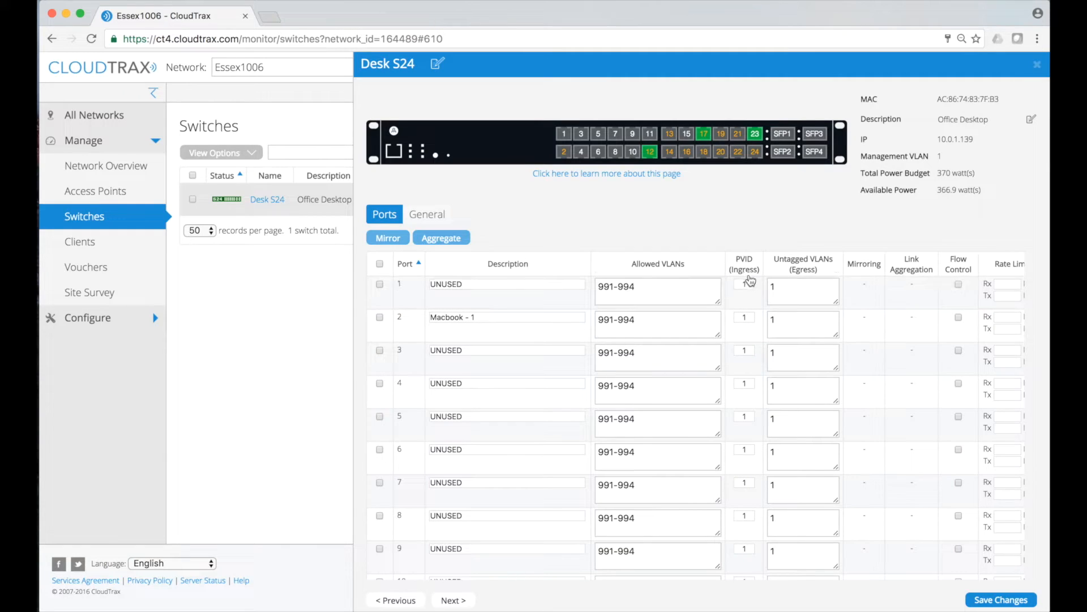
pyautogui.hscroll(2, 747, 277)
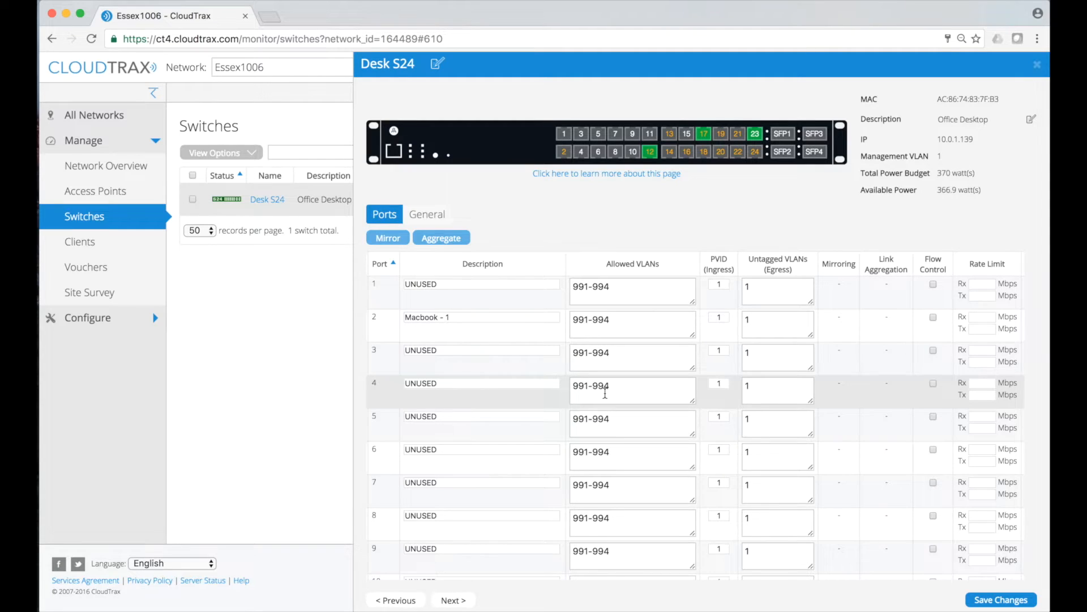
# - Set the ingress PVID of port 1 on the Desk S24 switch to 2
pyautogui.hscroll(3, 603, 391)
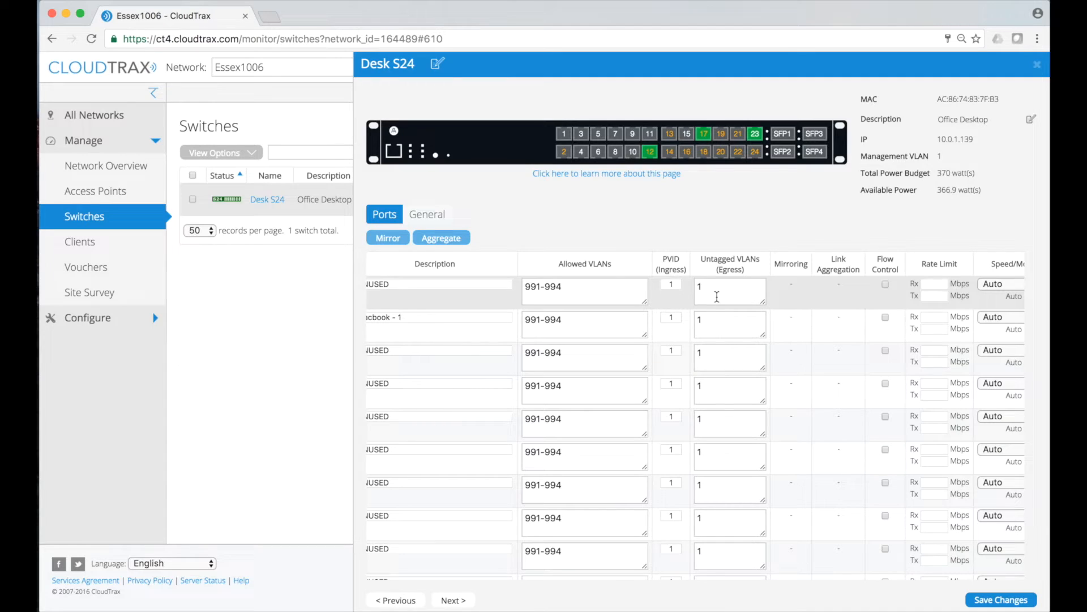
pyautogui.click(676, 285)
pyautogui.press('BackSpace')
pyautogui.write('2')
pyautogui.click(817, 215)
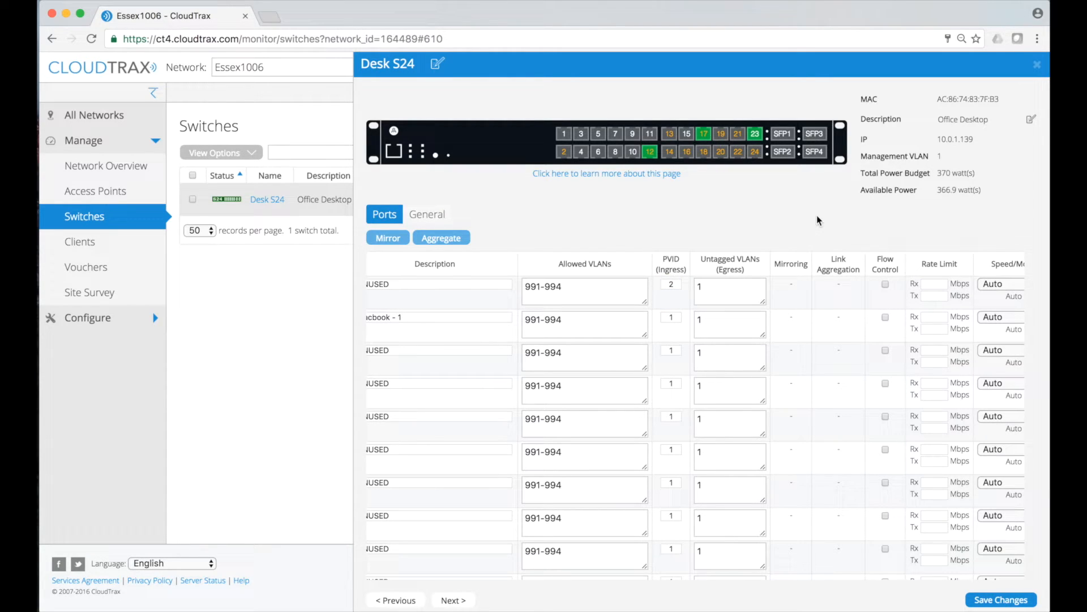
# - Set the untagged egress VLANs of port 2 (Macbook - 1) to 1, 2
pyautogui.click(723, 321)
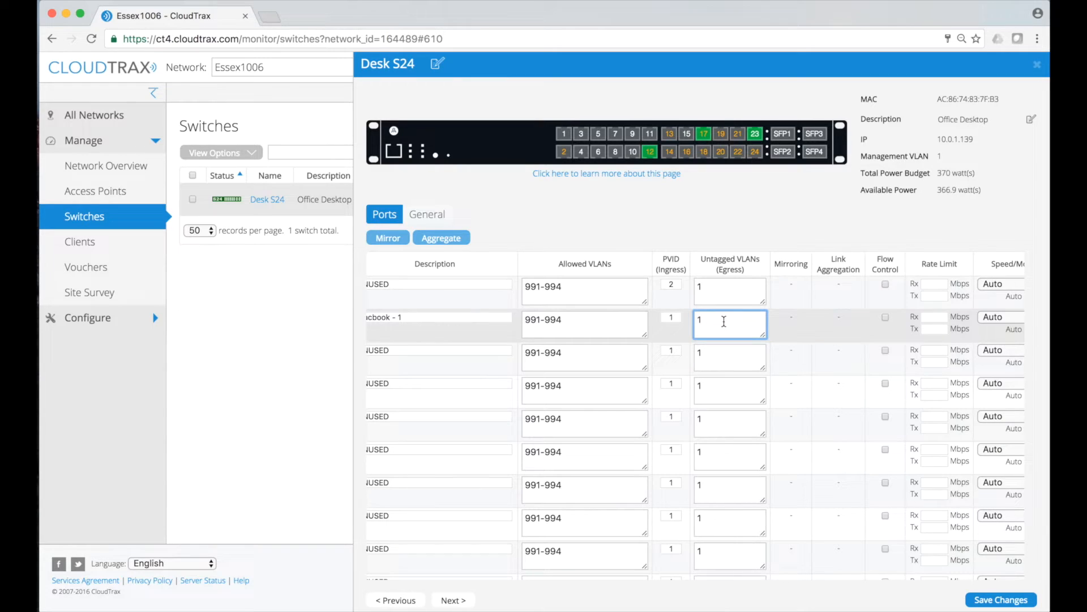
pyautogui.press('BackSpace')
pyautogui.write('2')
pyautogui.press('Left')
pyautogui.write('1,')
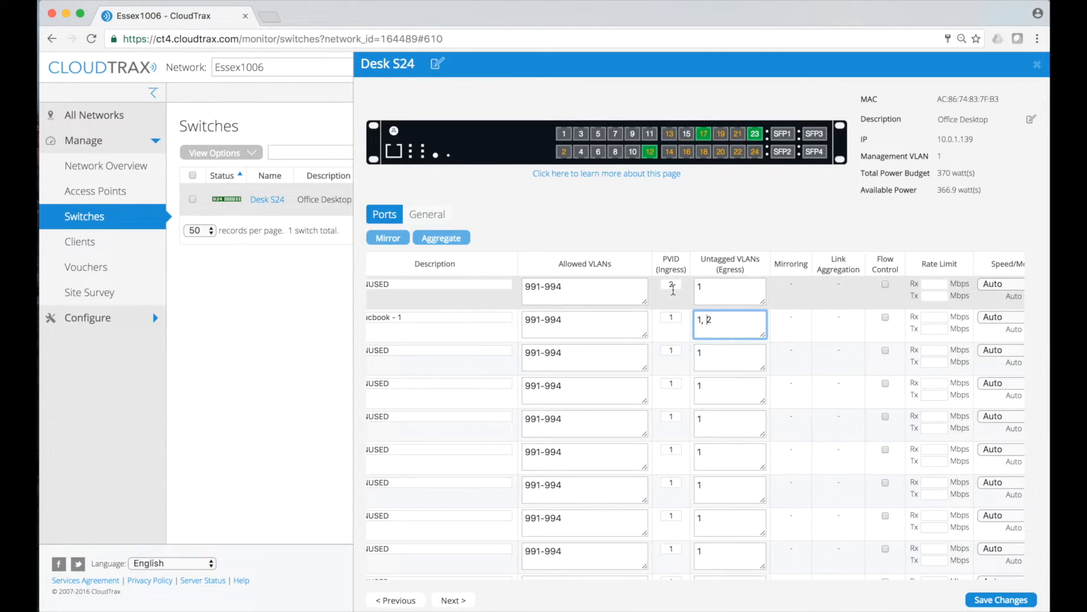
# - Review the PVID and untagged VLAN settings of all Desk S24 ports, including the uplink port, then the mirroring, link aggregation and flow control columns
pyautogui.scroll(-10, 674, 292)
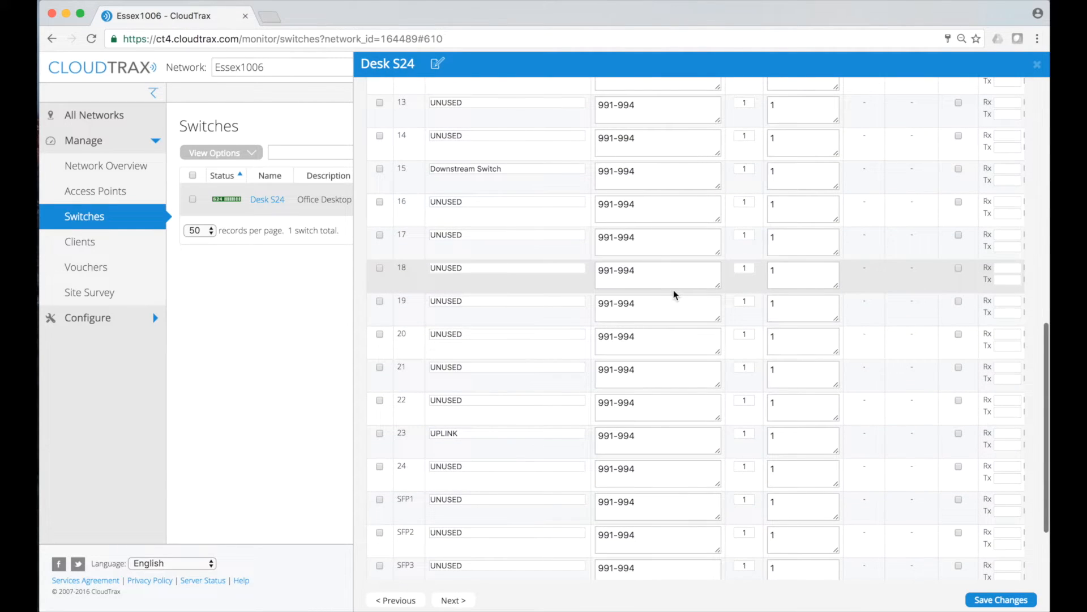
pyautogui.scroll(10, 674, 290)
pyautogui.scroll(1, 674, 290)
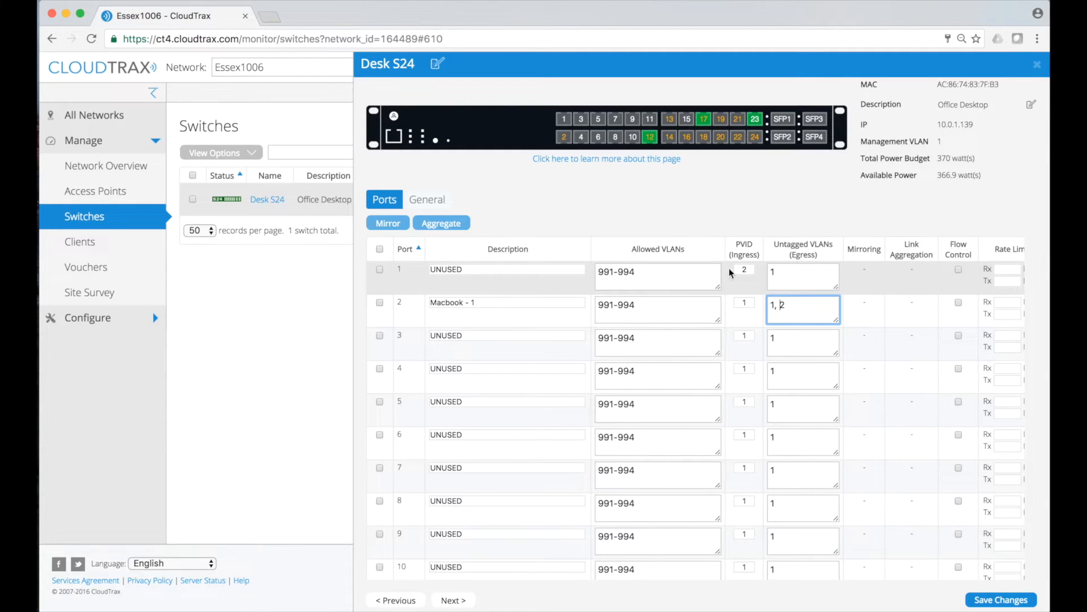
pyautogui.scroll(1, 962, 148)
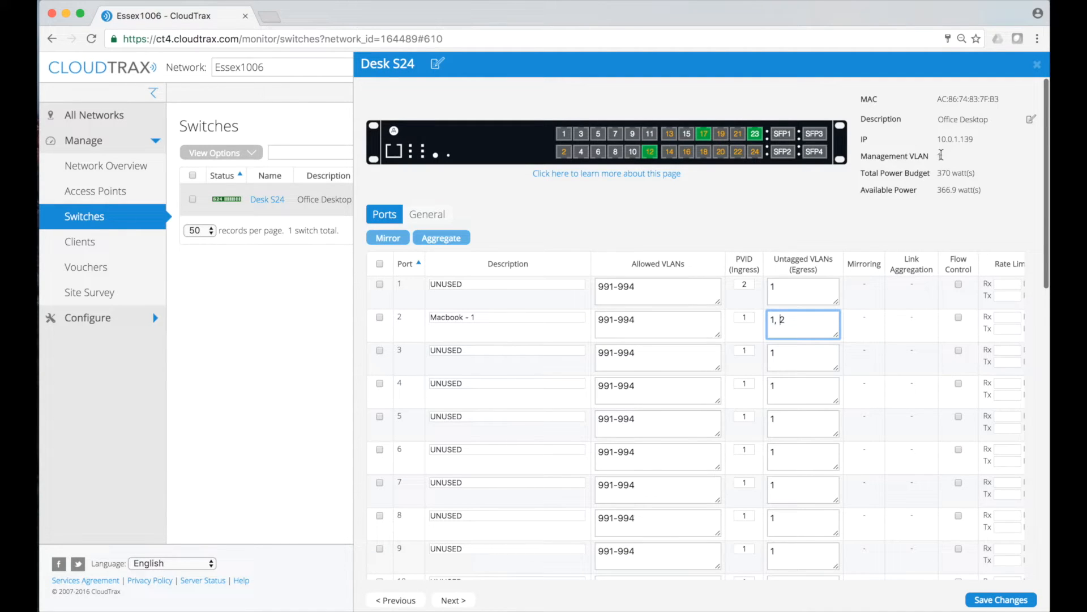
pyautogui.scroll(-6, 804, 175)
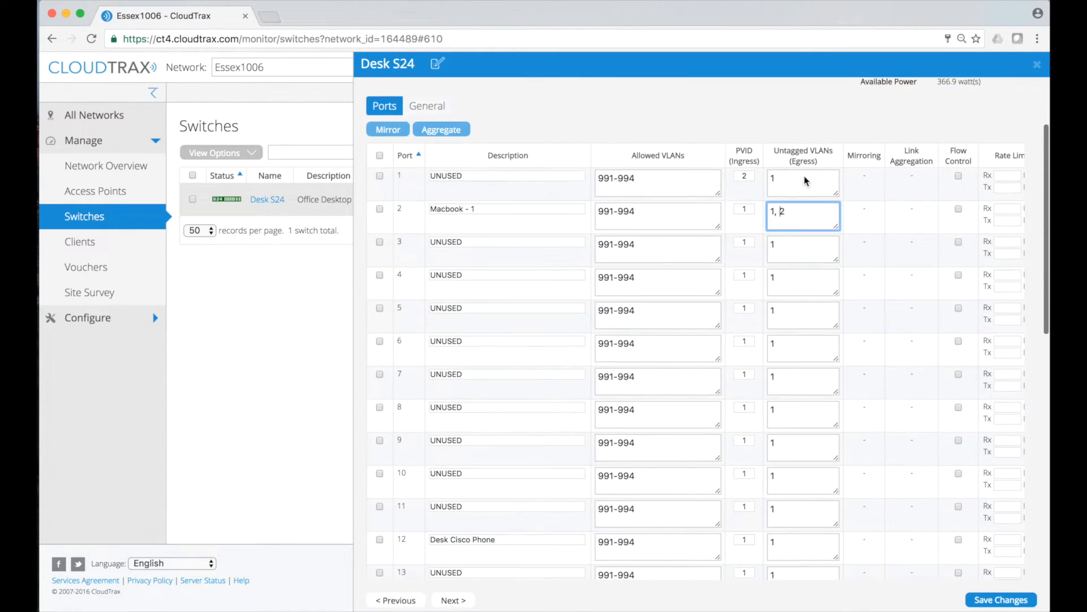
pyautogui.scroll(-3, 805, 176)
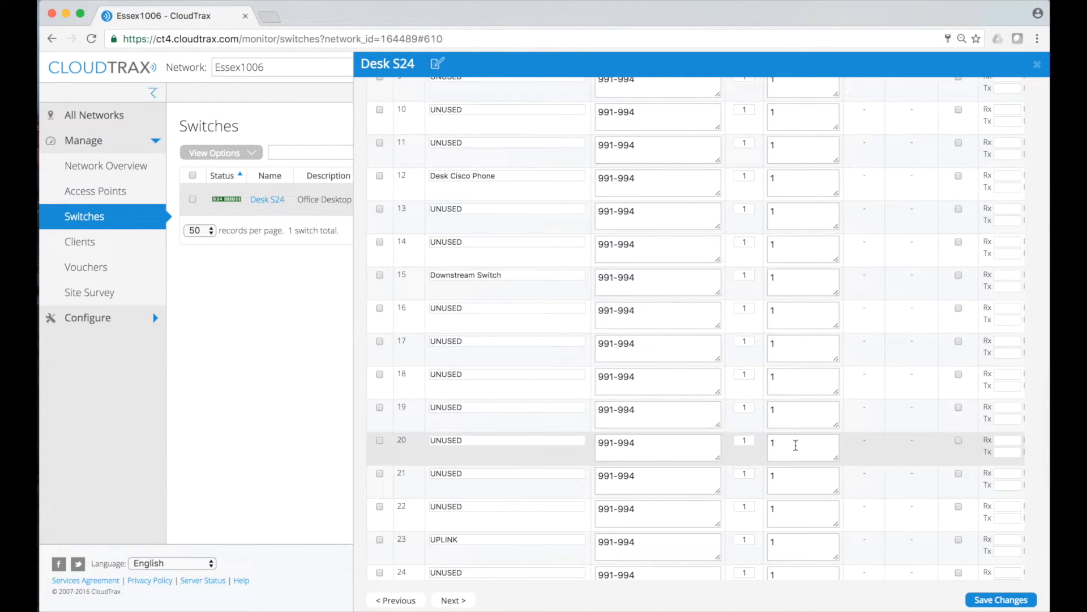
pyautogui.scroll(-5, 796, 445)
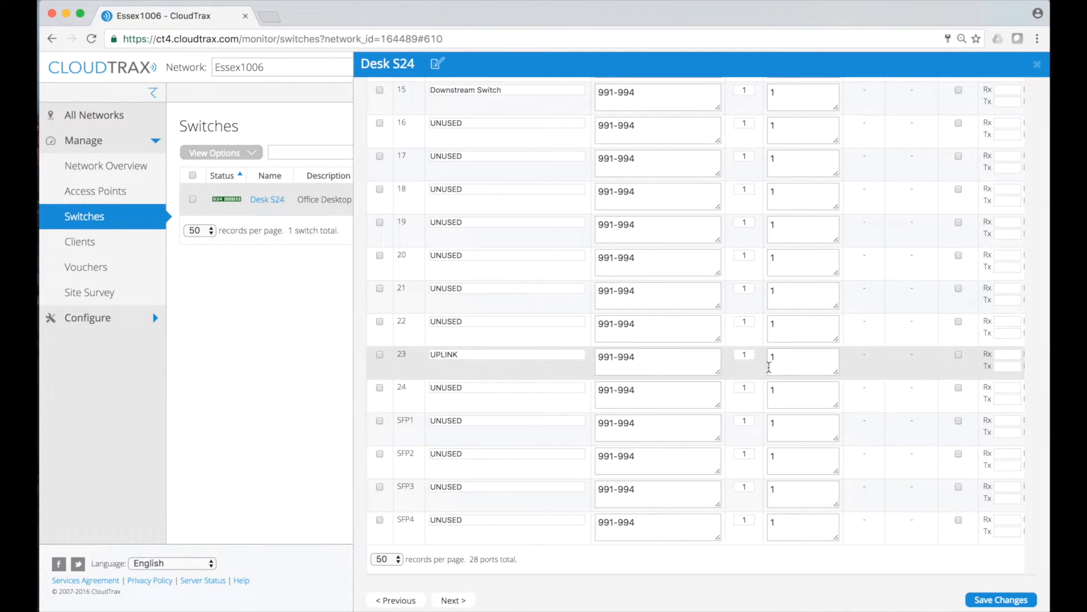
pyautogui.scroll(10, 769, 367)
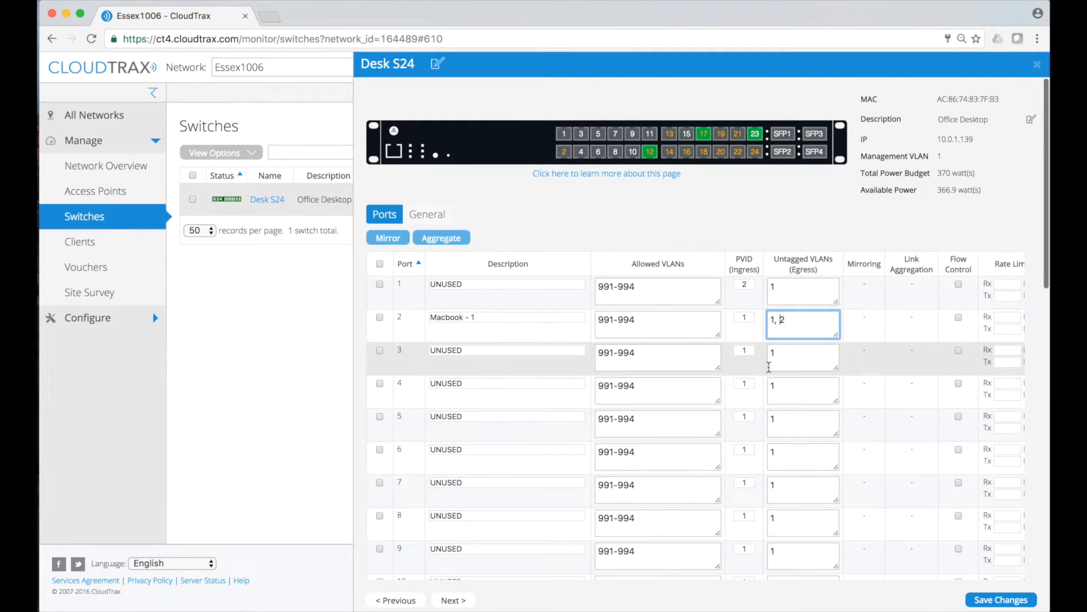
pyautogui.hscroll(2, 769, 367)
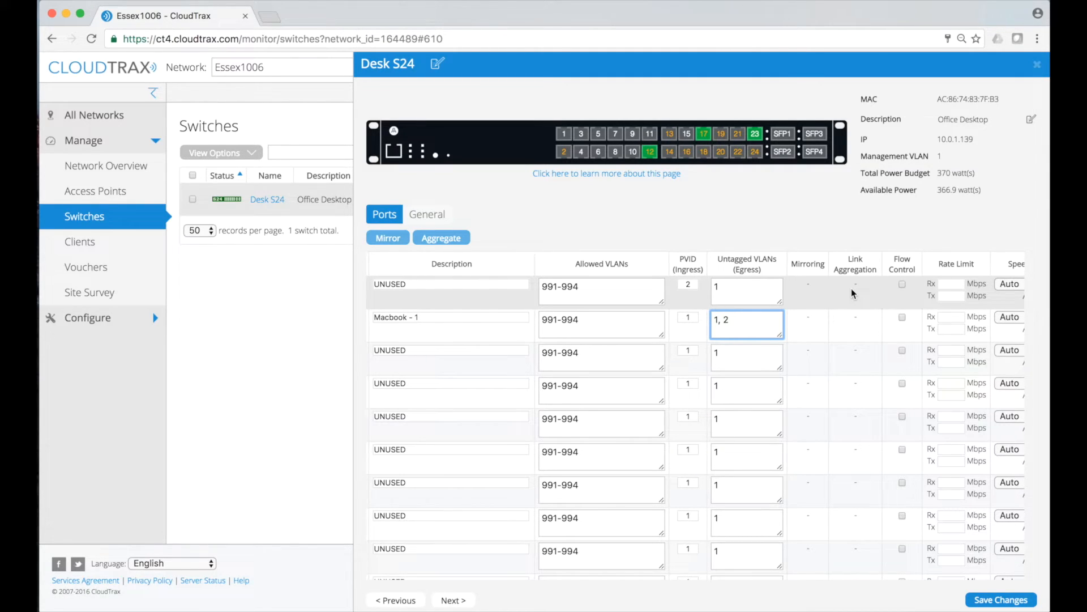
pyautogui.hscroll(3, 853, 293)
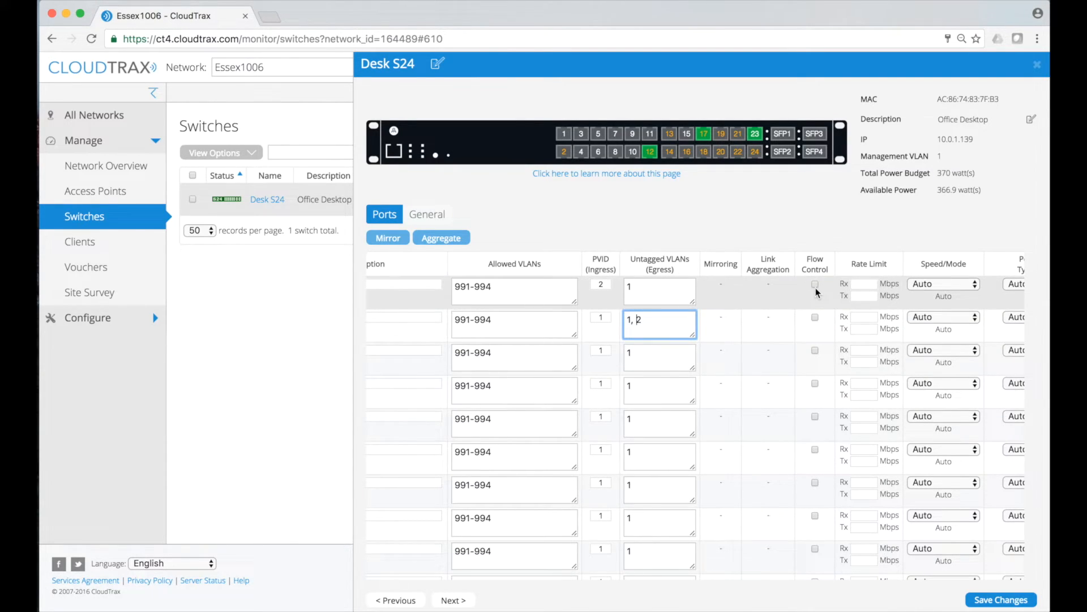
# - Try switching flow control on and back off for port 3 on the Desk S24 switch
pyautogui.click(815, 285)
pyautogui.click(815, 350)
pyautogui.click(815, 350)
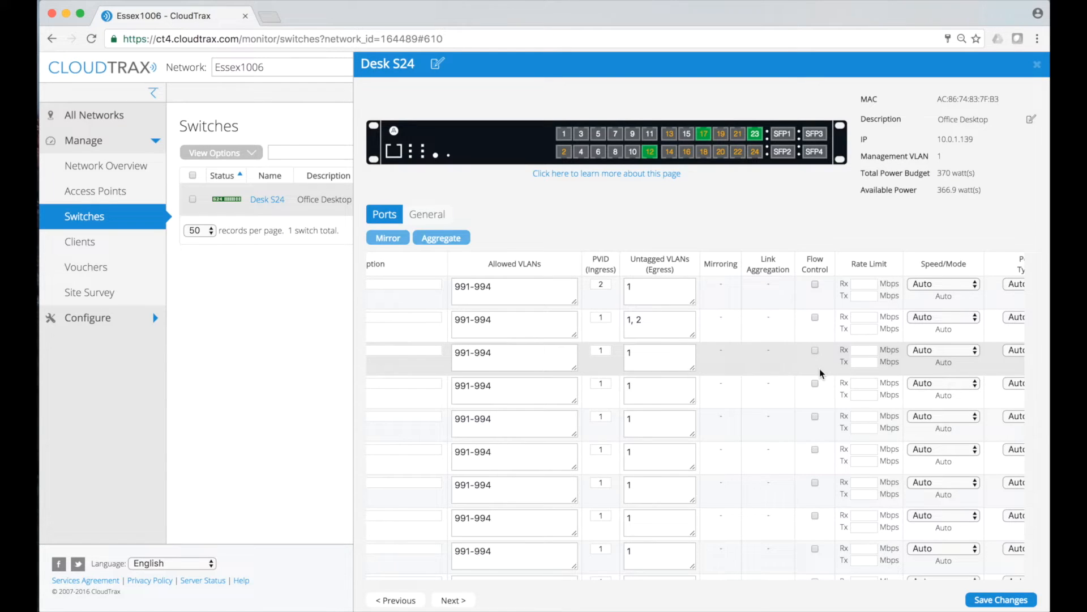
# - Set the rate limits of port 1 on the Desk S24 switch to 10 Mbps Rx and 20 Mbps Tx
pyautogui.hscroll(2, 821, 385)
pyautogui.hscroll(1, 821, 386)
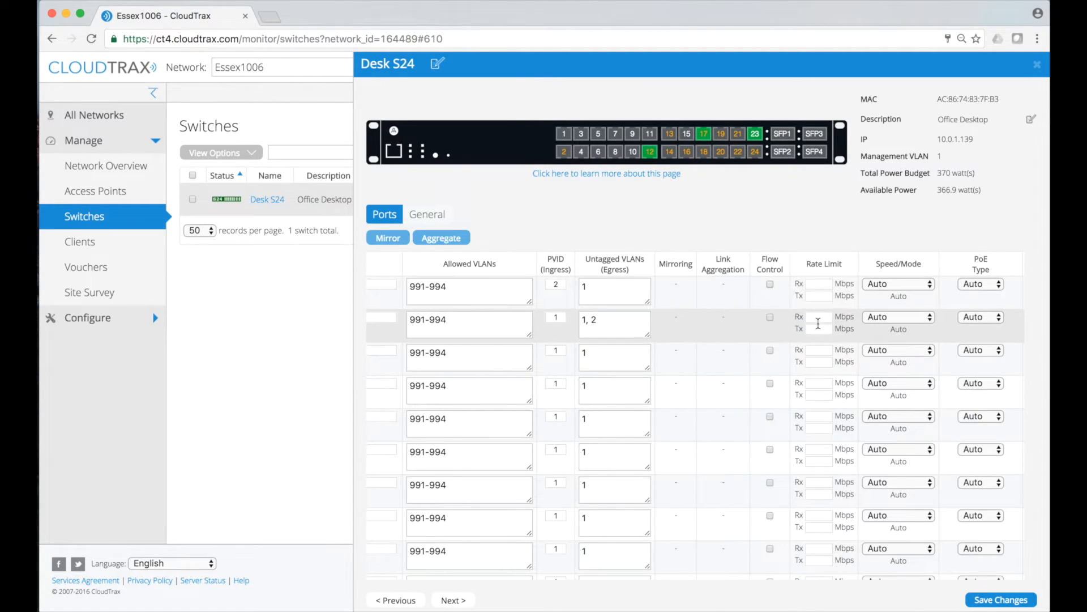
pyautogui.click(829, 282)
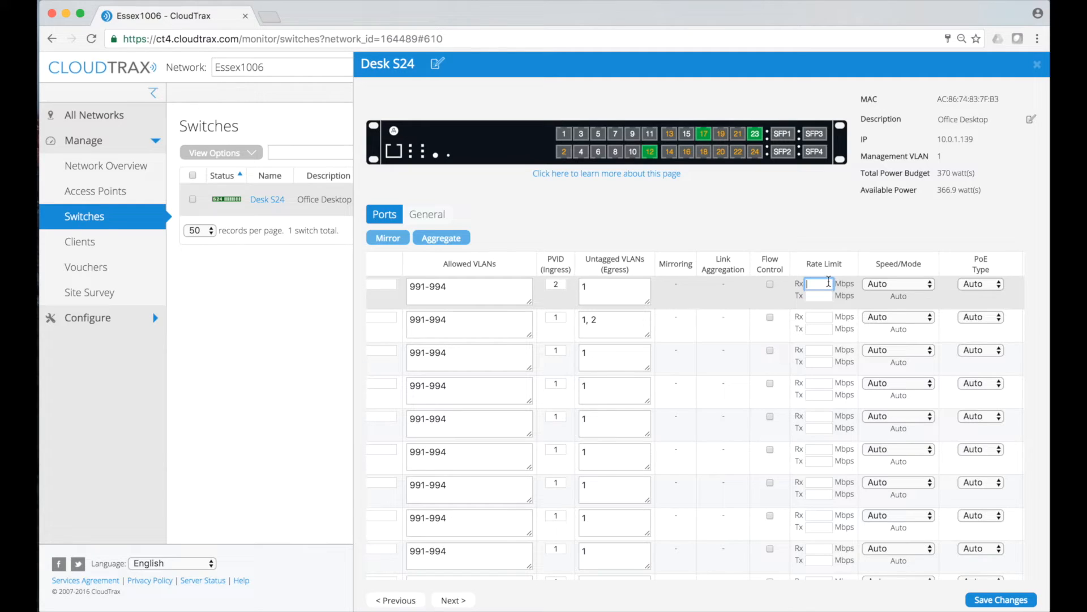
pyautogui.write('10')
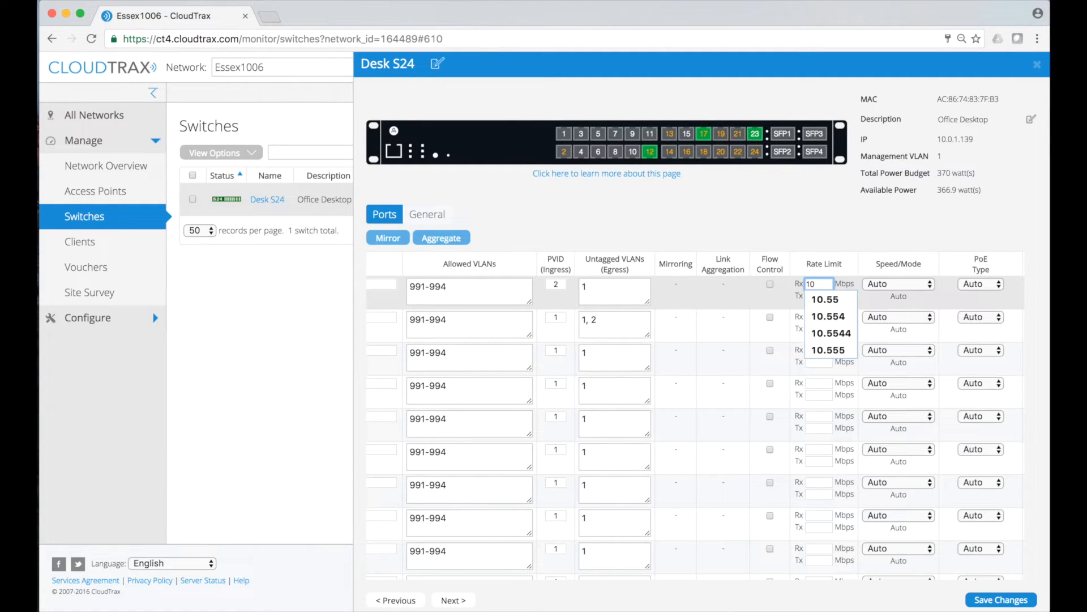
pyautogui.click(815, 295)
pyautogui.write('20')
pyautogui.click(848, 238)
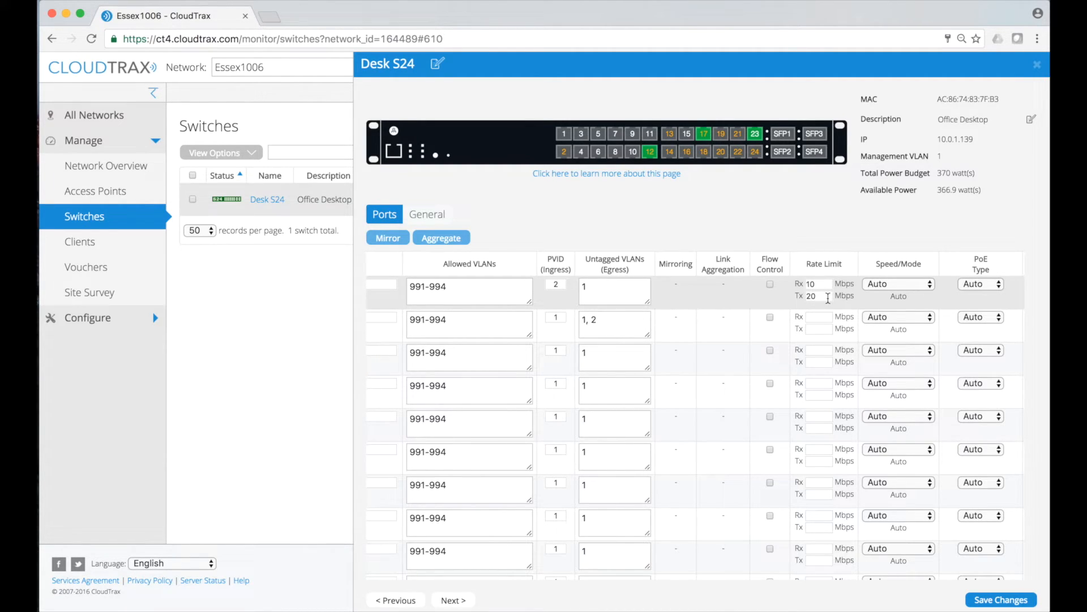
# - Try a decimal Tx rate limit of 20.55 on port 1, re-enter it as 20 Mbps, and save the switch changes
pyautogui.click(828, 298)
pyautogui.write('.55')
pyautogui.press('BackSpace')
pyautogui.press('BackSpace')
pyautogui.doubleClick(820, 296)
pyautogui.press('BackSpace')
pyautogui.click(818, 285)
pyautogui.press('Tab')
pyautogui.write('20')
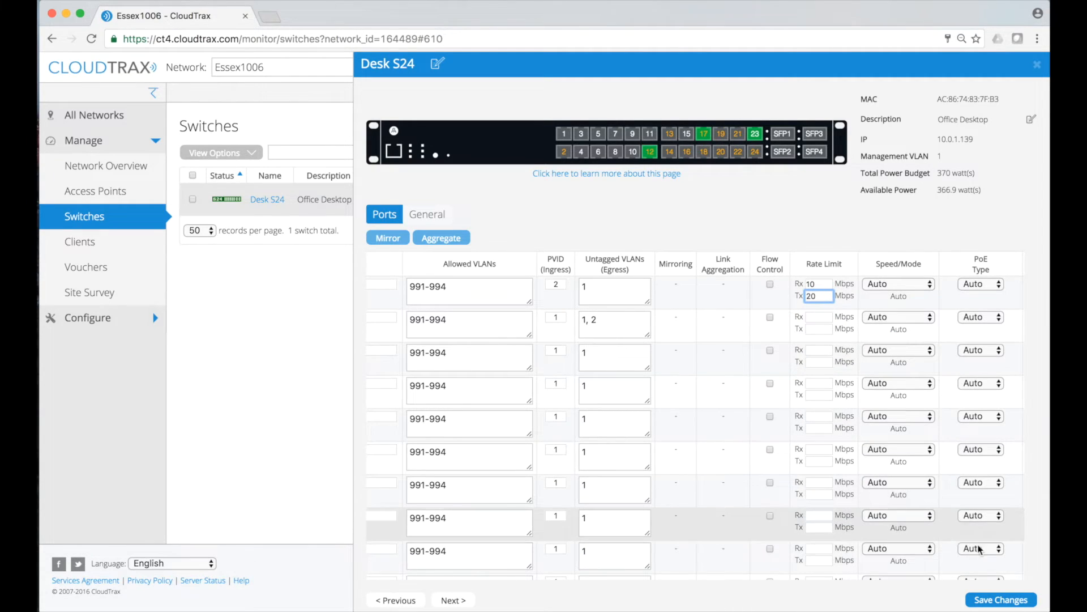
pyautogui.click(986, 600)
pyautogui.click(642, 221)
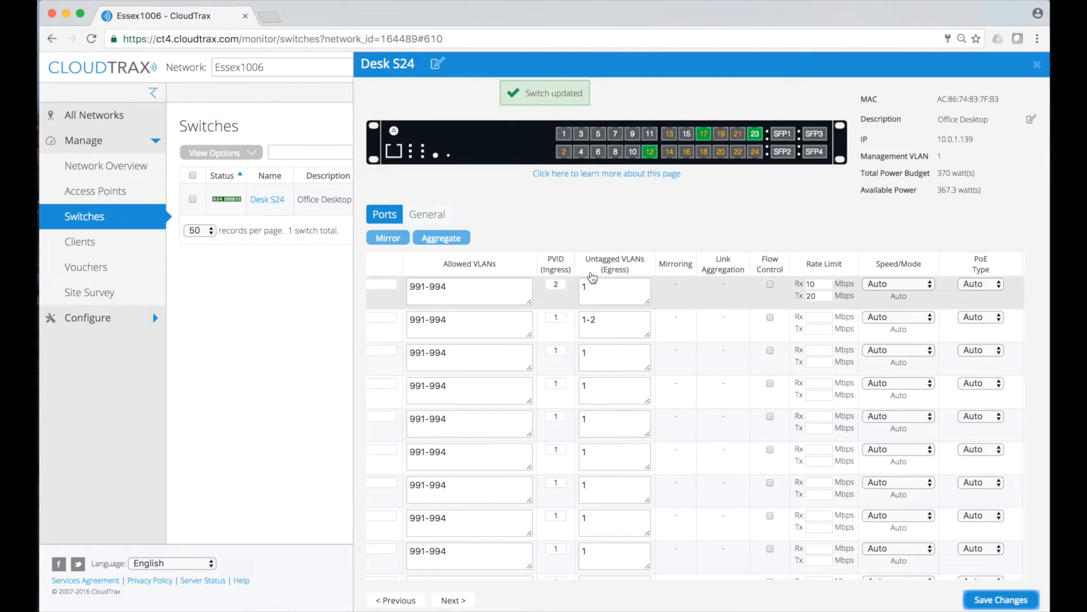
# - Set the untagged egress VLANs of port 2 (Macbook - 1) back to 1
pyautogui.click(609, 320)
pyautogui.press('BackSpace')
pyautogui.press('BackSpace')
pyautogui.press('BackSpace')
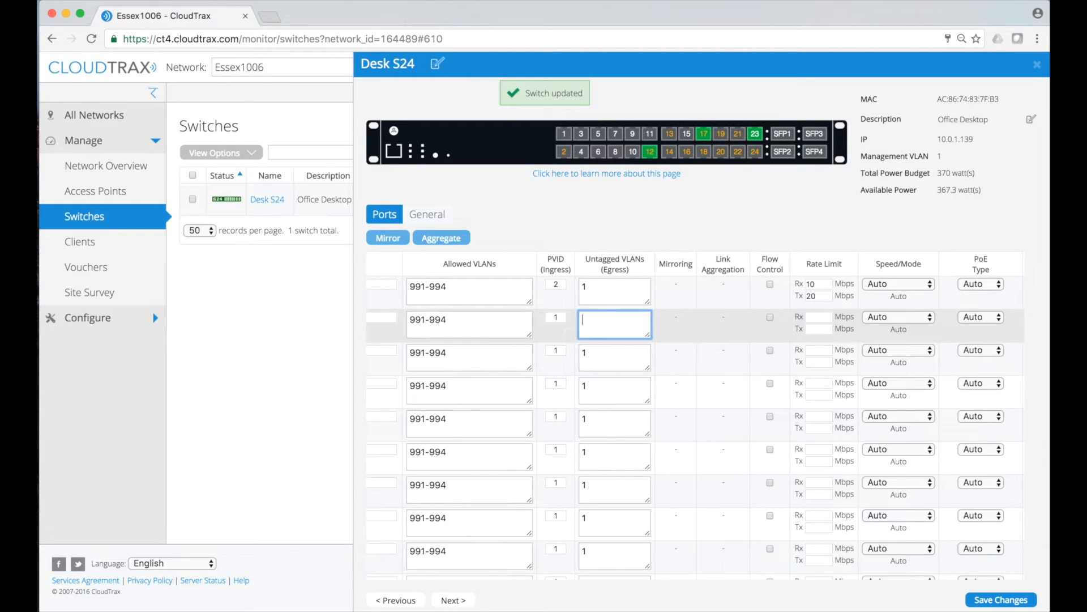
pyautogui.write('1')
pyautogui.click(571, 299)
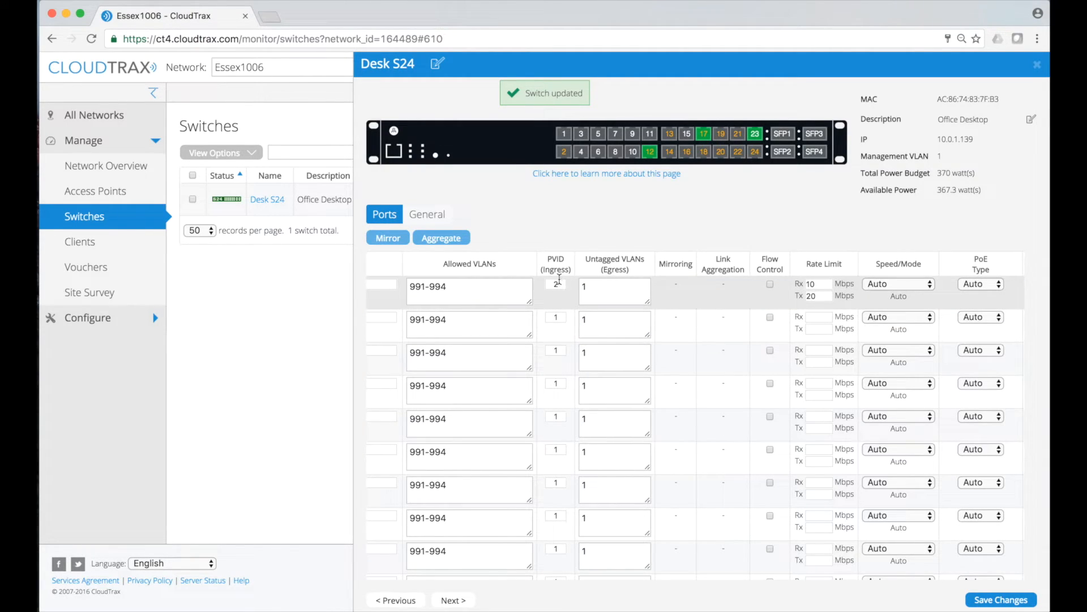
# - Set the ingress PVID of port 1 to 1 and save the switch changes, accepting the management VLAN reminder
pyautogui.click(557, 283)
pyautogui.press('BackSpace')
pyautogui.write('1')
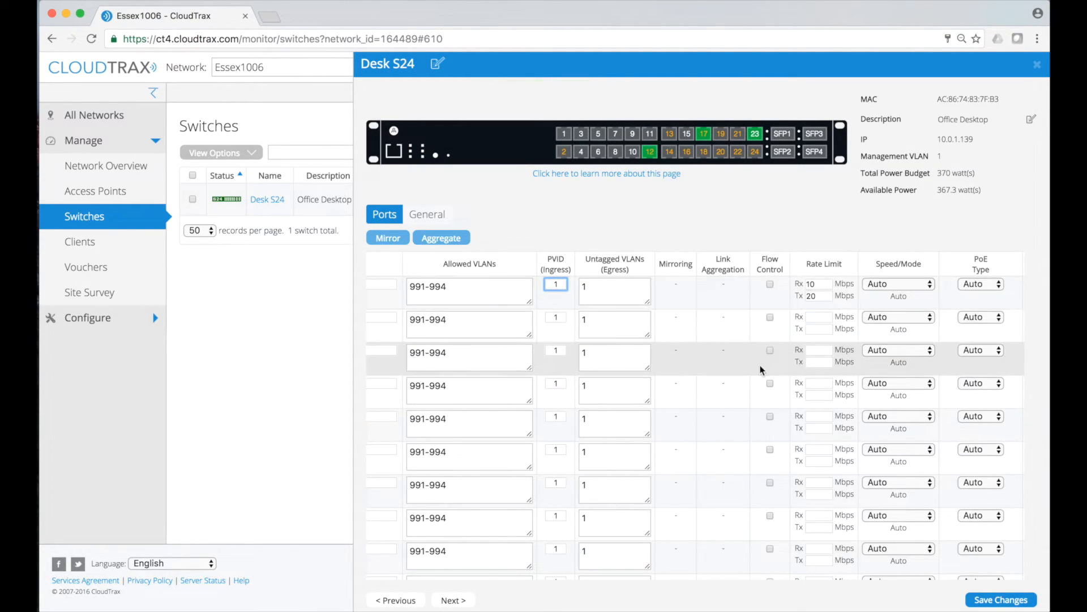
pyautogui.click(988, 600)
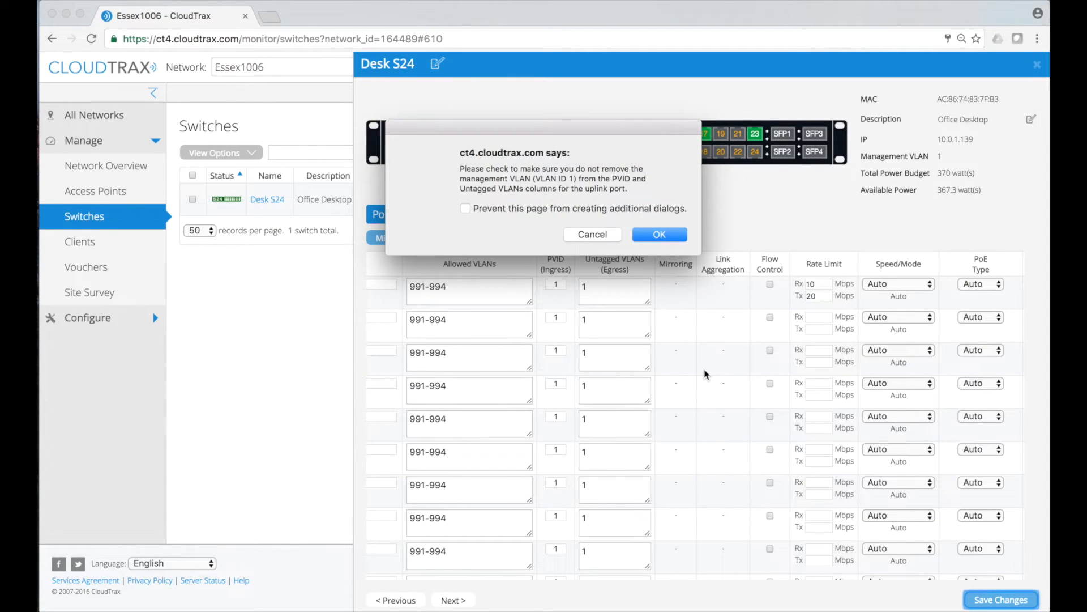
pyautogui.click(660, 236)
# - Clear the Rx and Tx rate limits of port 1 and save the switch changes
pyautogui.doubleClick(819, 295)
pyautogui.press('BackSpace')
pyautogui.doubleClick(819, 283)
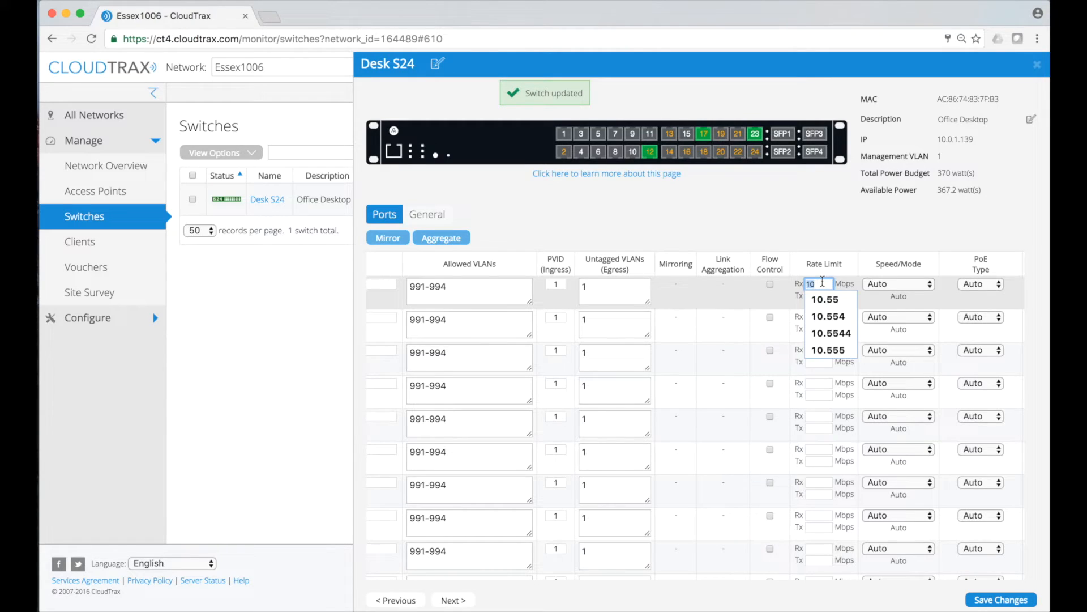
pyautogui.press('BackSpace')
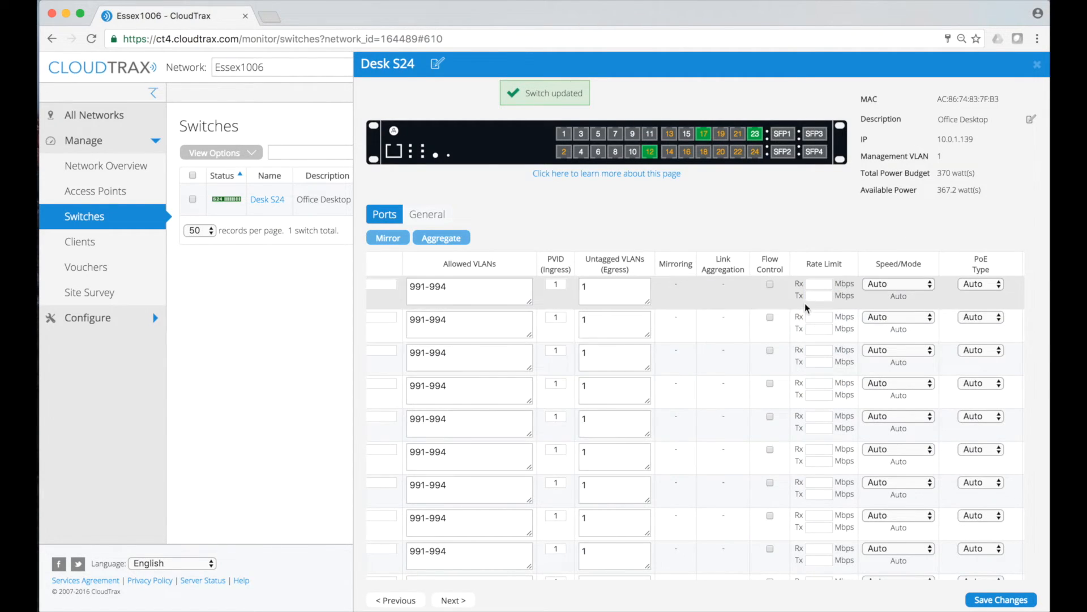
pyautogui.click(1000, 599)
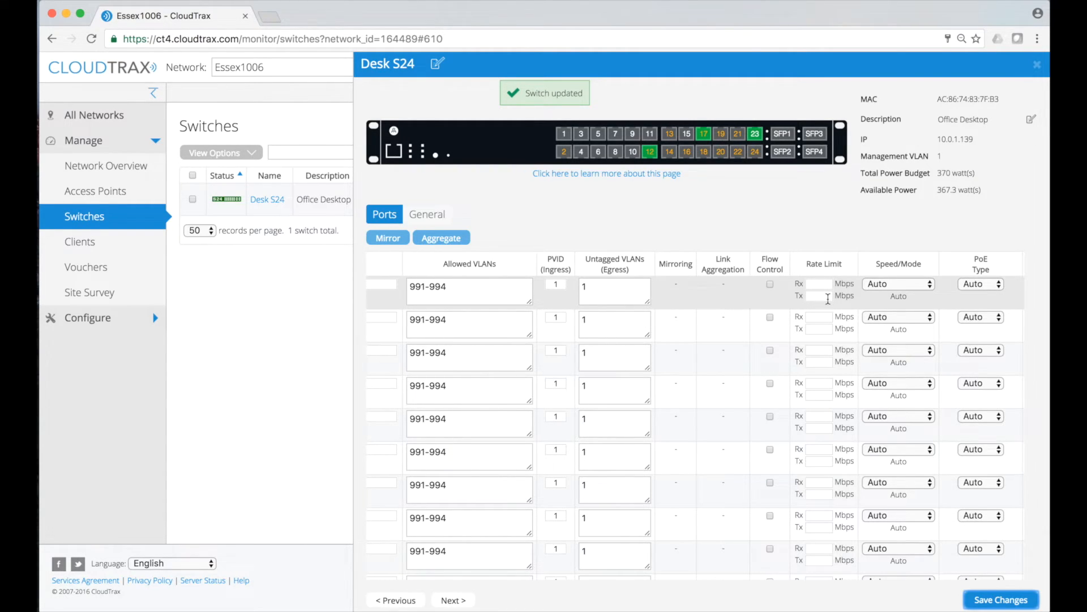
# - Select ports 1 through 9 in the Desk S24 port table for mirroring
pyautogui.hscroll(-5, 828, 299)
pyautogui.hscroll(-3, 862, 289)
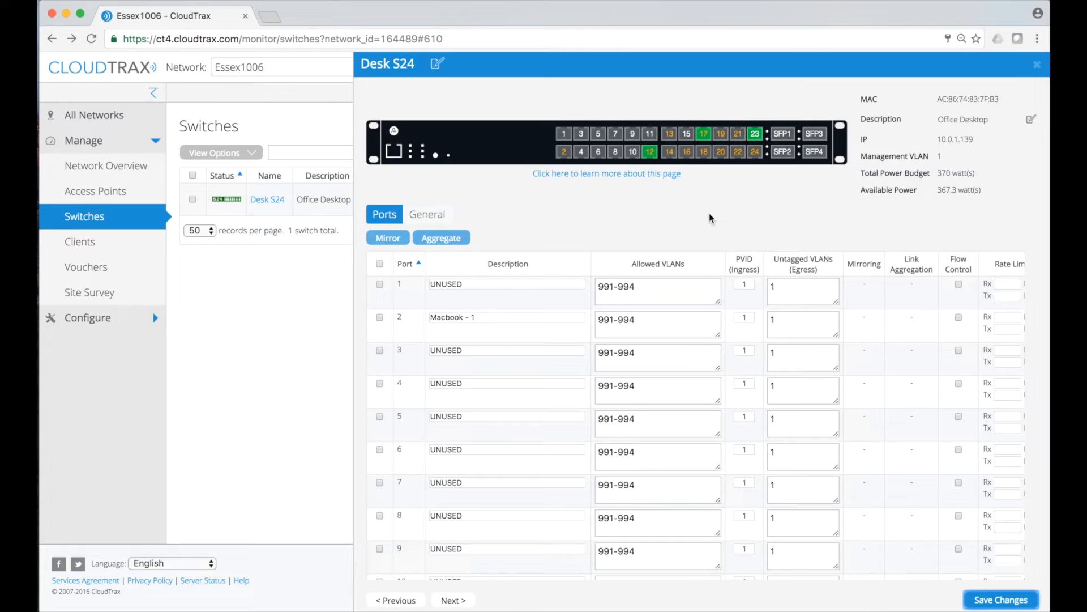
pyautogui.click(380, 285)
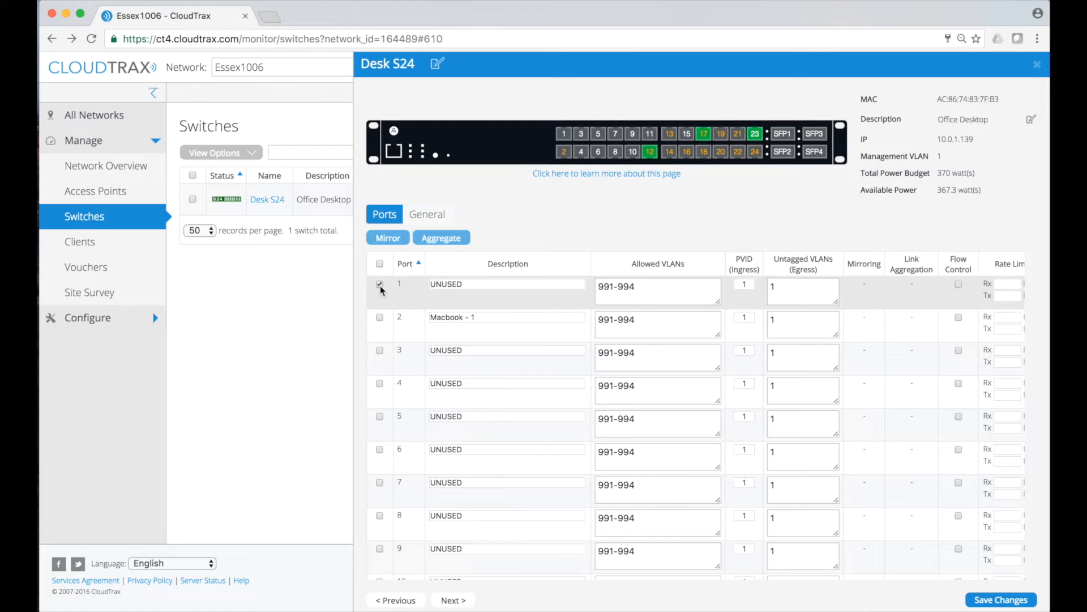
pyautogui.click(380, 318)
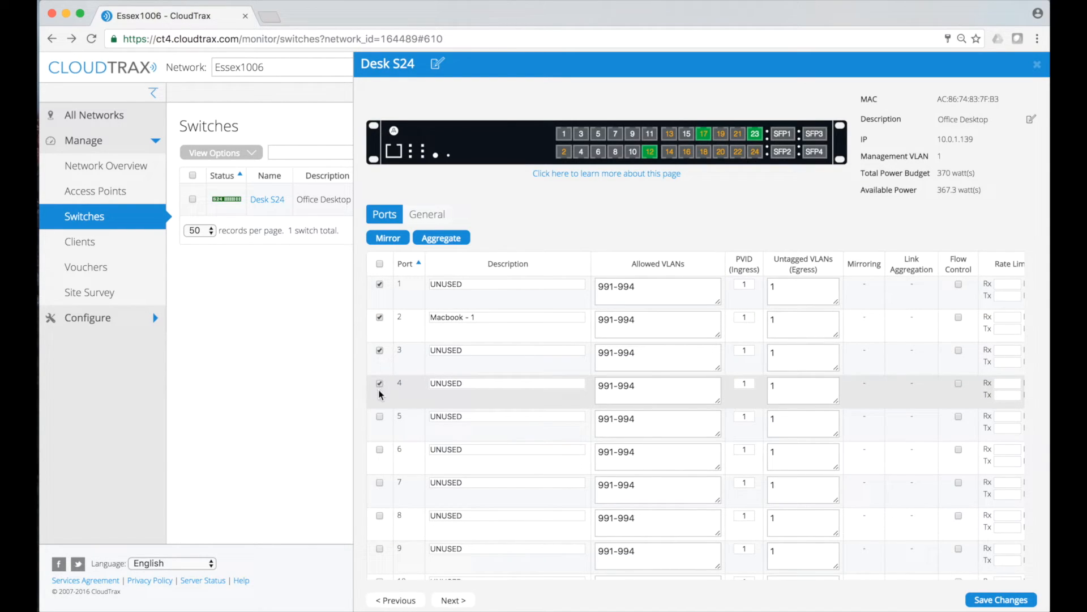
pyautogui.click(380, 417)
pyautogui.click(380, 449)
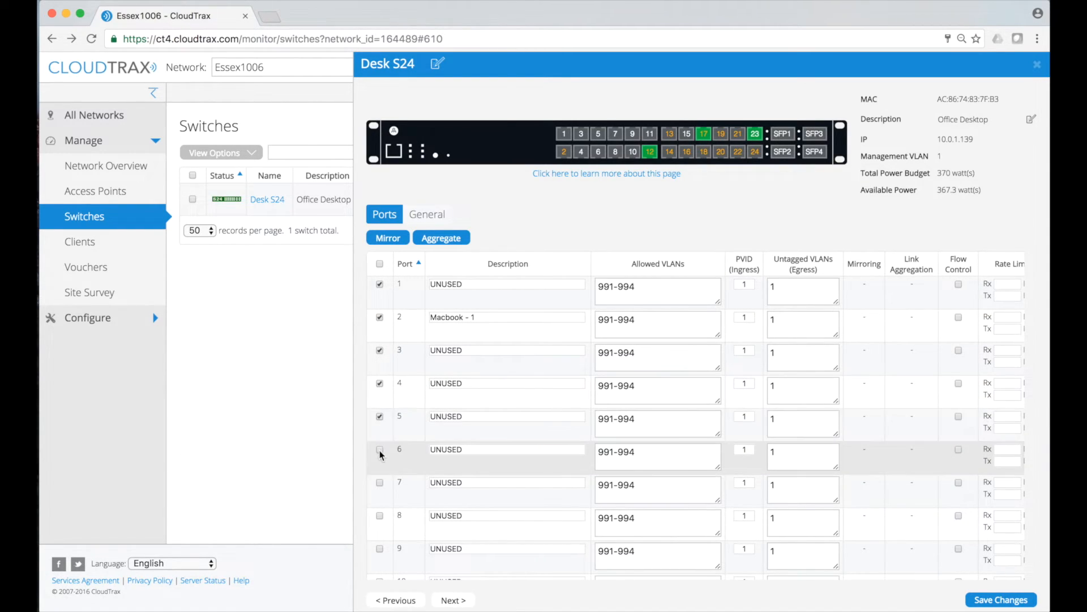
pyautogui.click(380, 483)
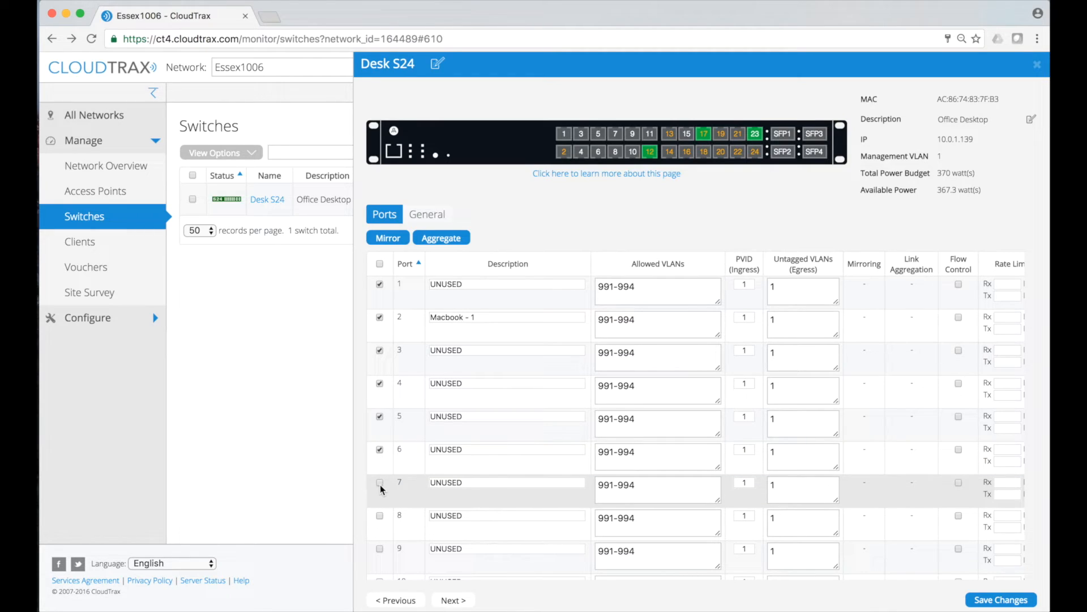
pyautogui.click(380, 517)
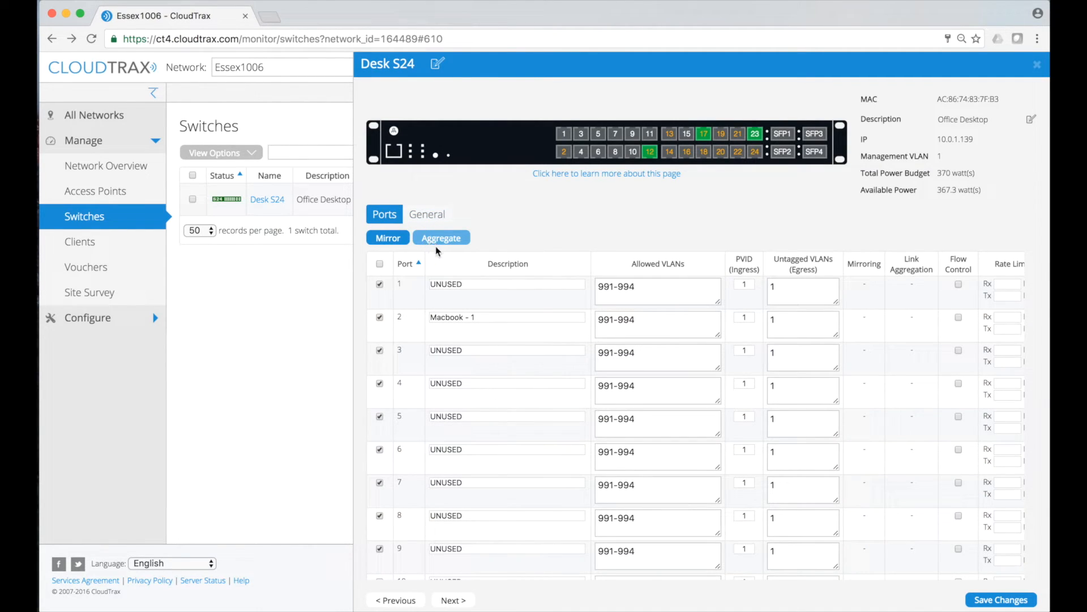
pyautogui.click(392, 244)
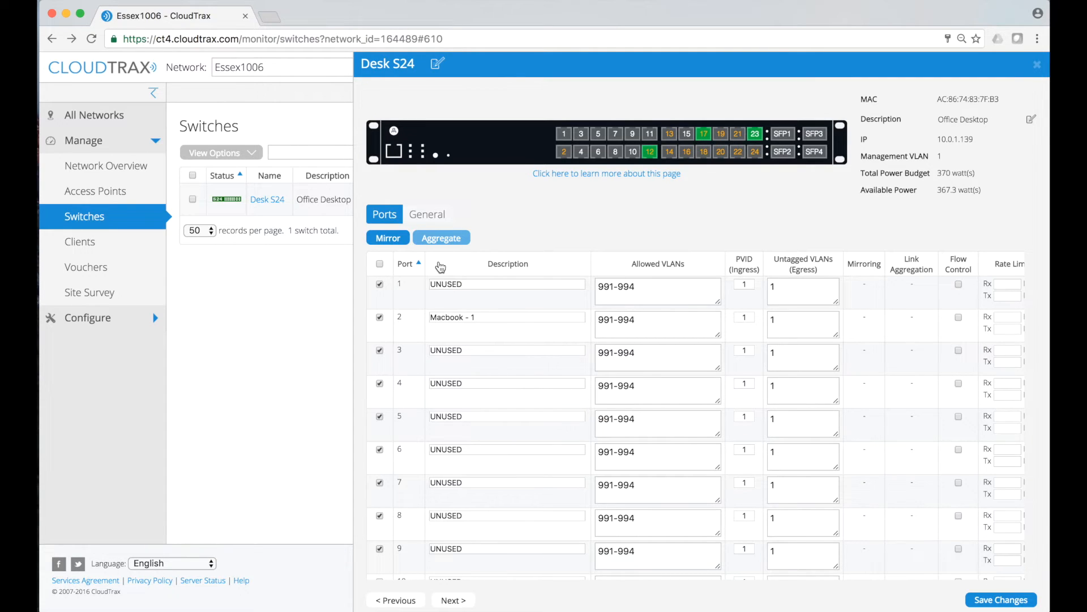
# - Try adding port 10 to the selected ports and remove it from the selection again
pyautogui.scroll(-1, 440, 267)
pyautogui.click(379, 547)
pyautogui.click(380, 546)
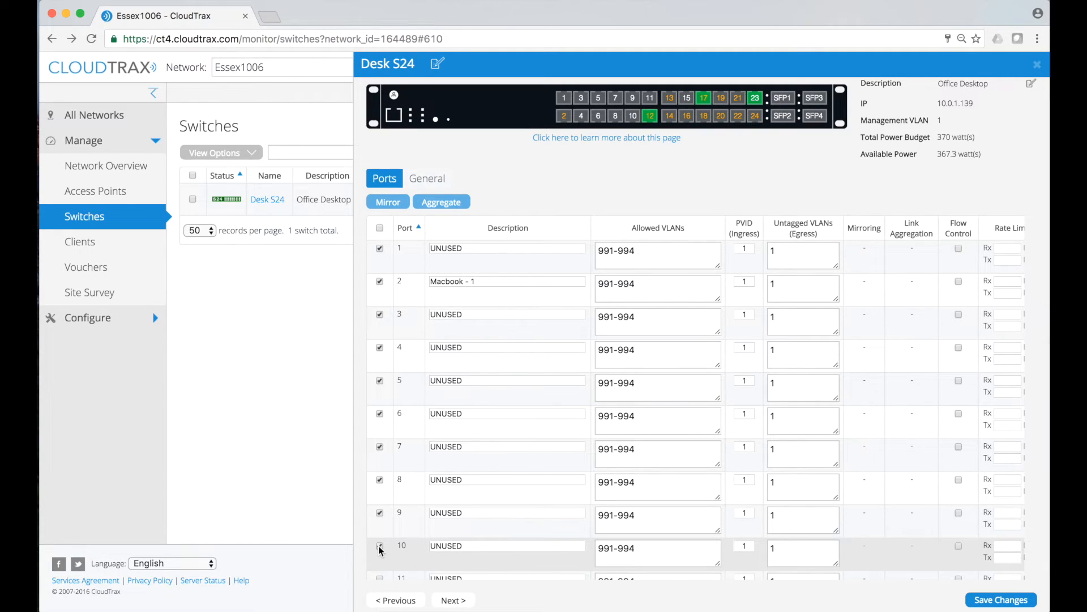
pyautogui.click(380, 547)
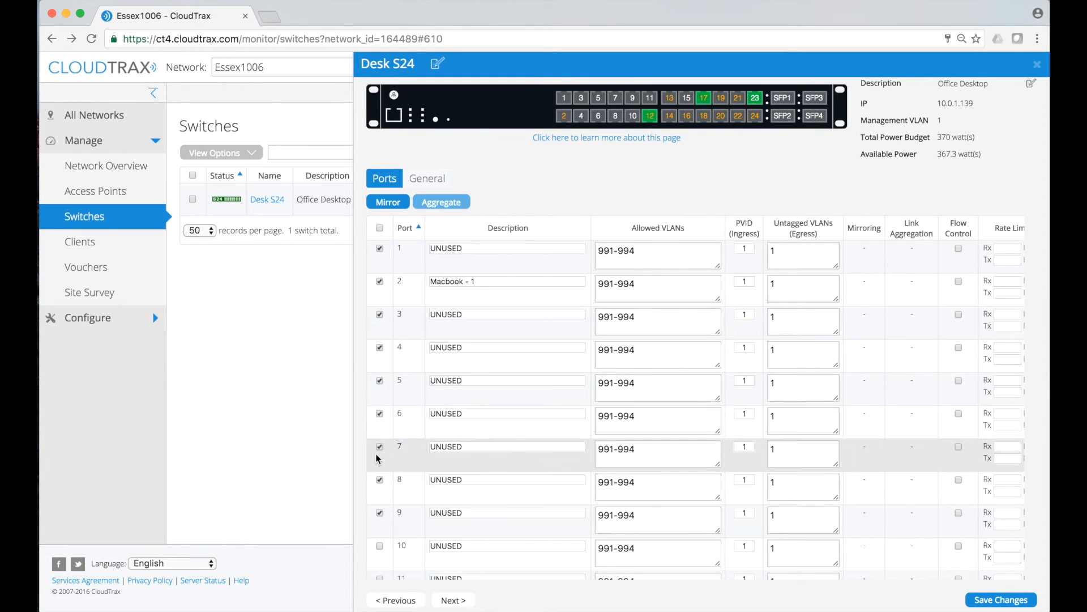
# - Open port mirroring for the selected ports 1 to 9 and choose port 7 as the destination port
pyautogui.click(383, 205)
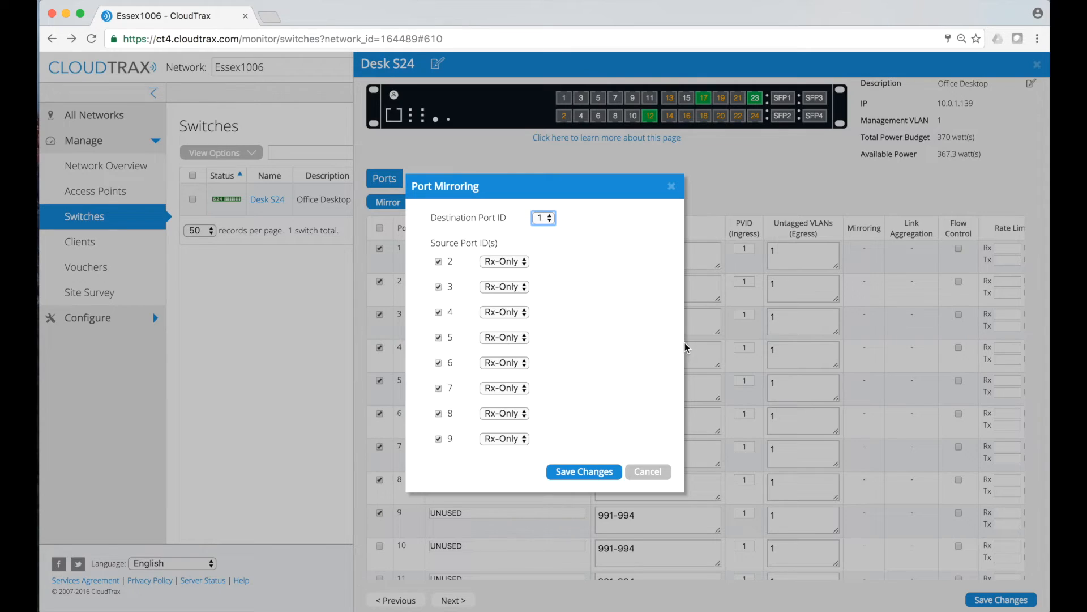
pyautogui.click(552, 221)
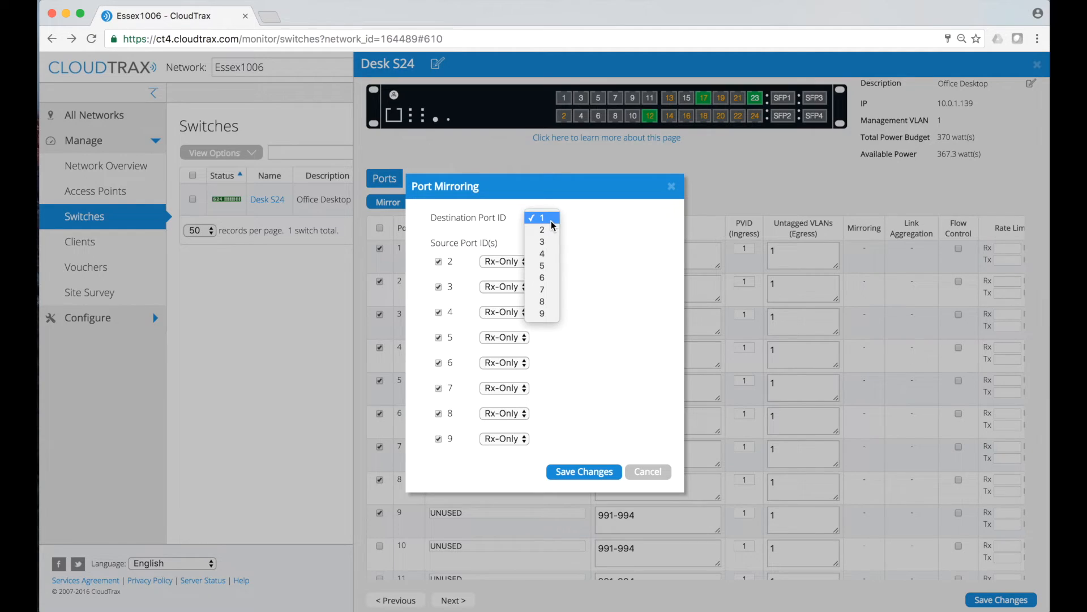
pyautogui.click(541, 290)
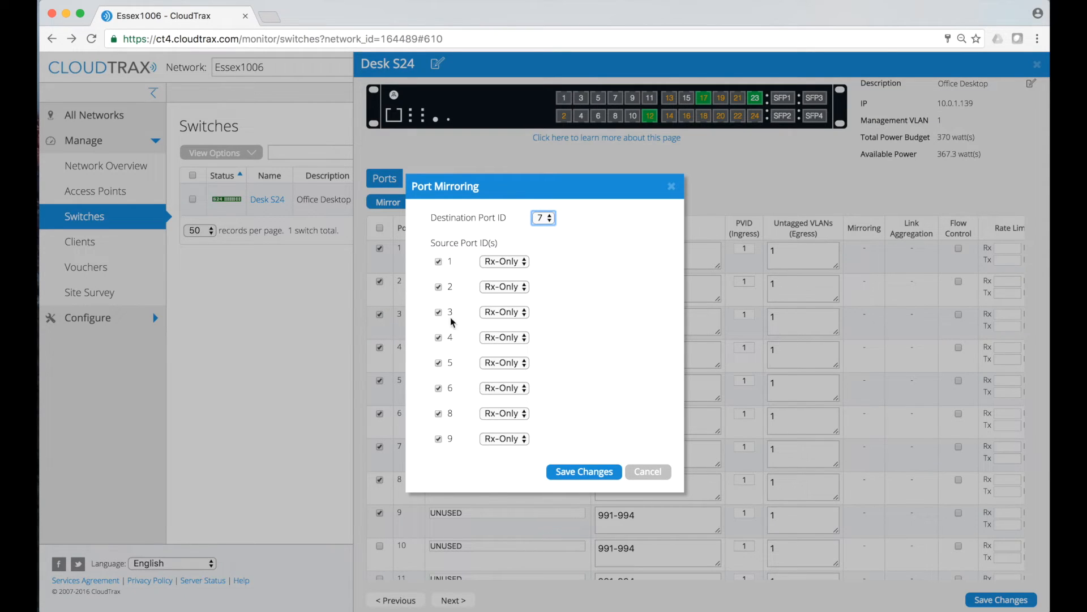
# - Change the mirroring destination to port 9 and view the traffic direction options for source port 1, keeping Rx-Only
pyautogui.click(544, 219)
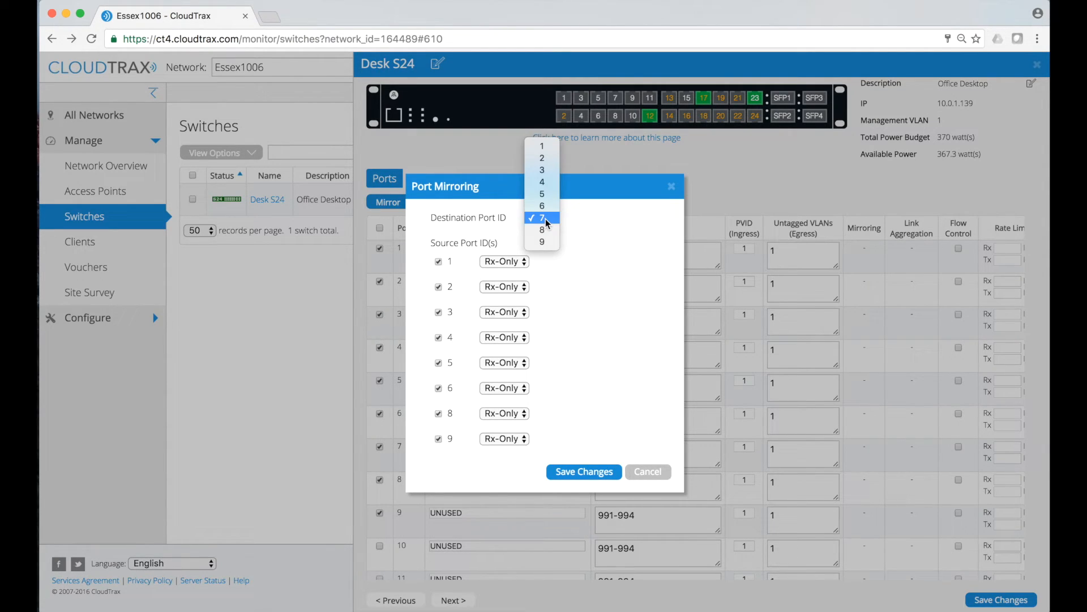
pyautogui.click(542, 242)
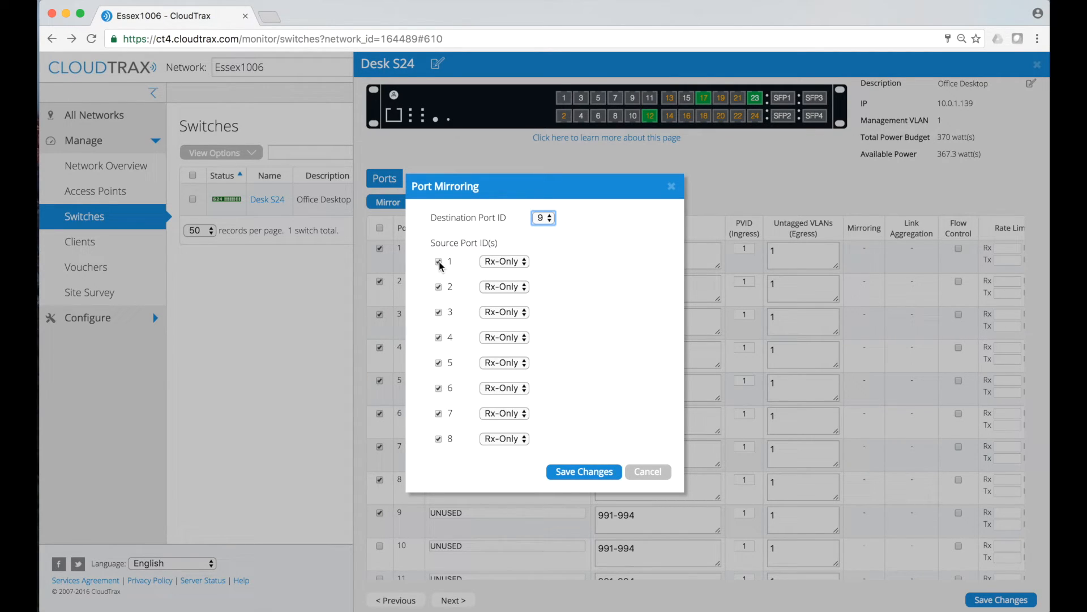
pyautogui.click(439, 262)
pyautogui.click(521, 263)
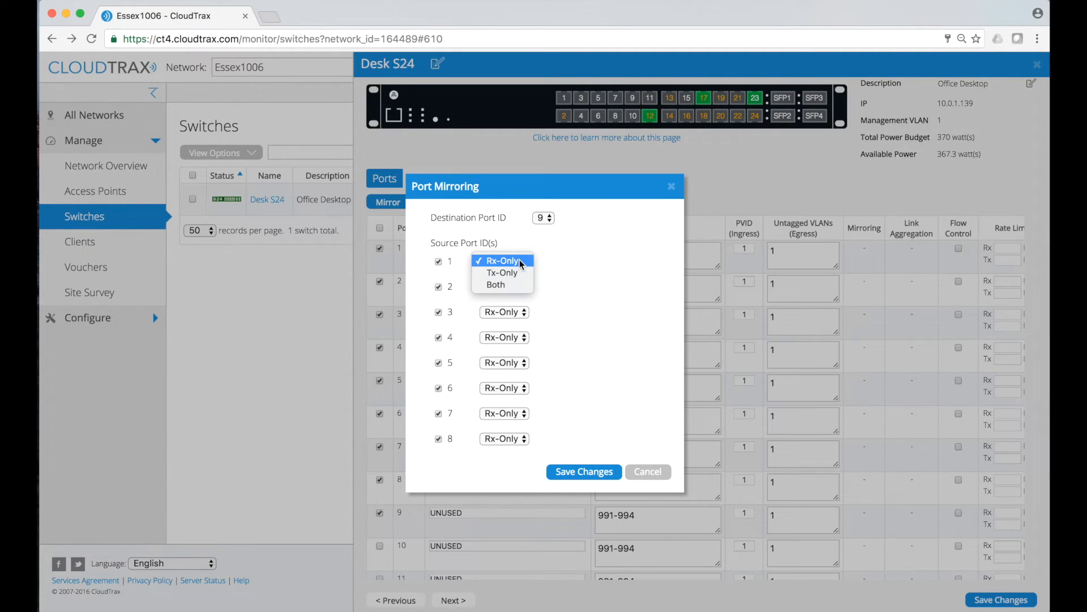
pyautogui.click(609, 260)
pyautogui.click(516, 262)
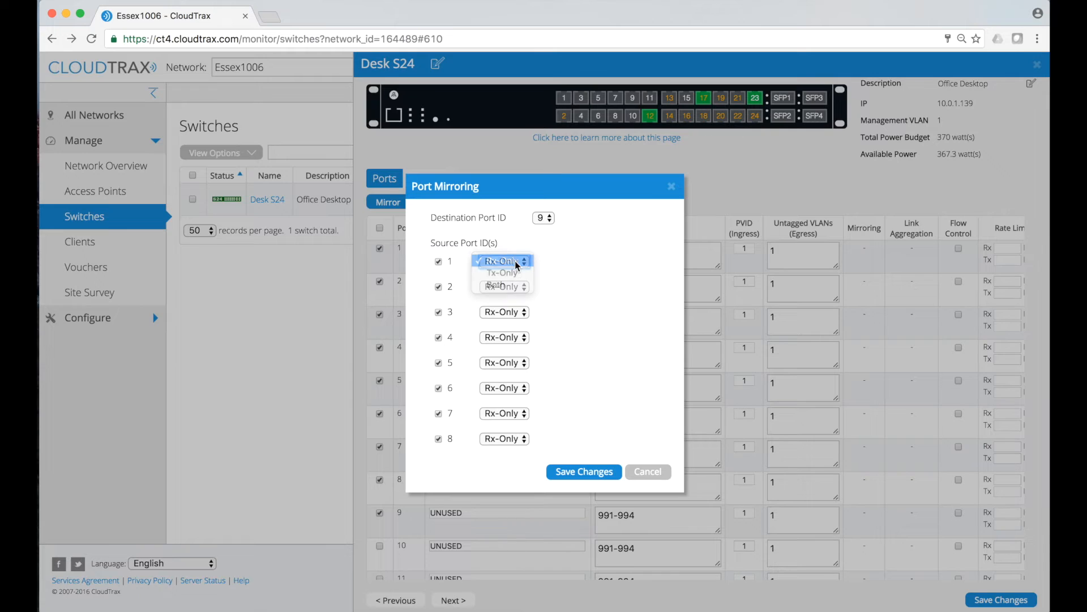
# - Set the mirrored traffic direction to Both for source port 3 and Tx-Only for source port 5
pyautogui.click(521, 316)
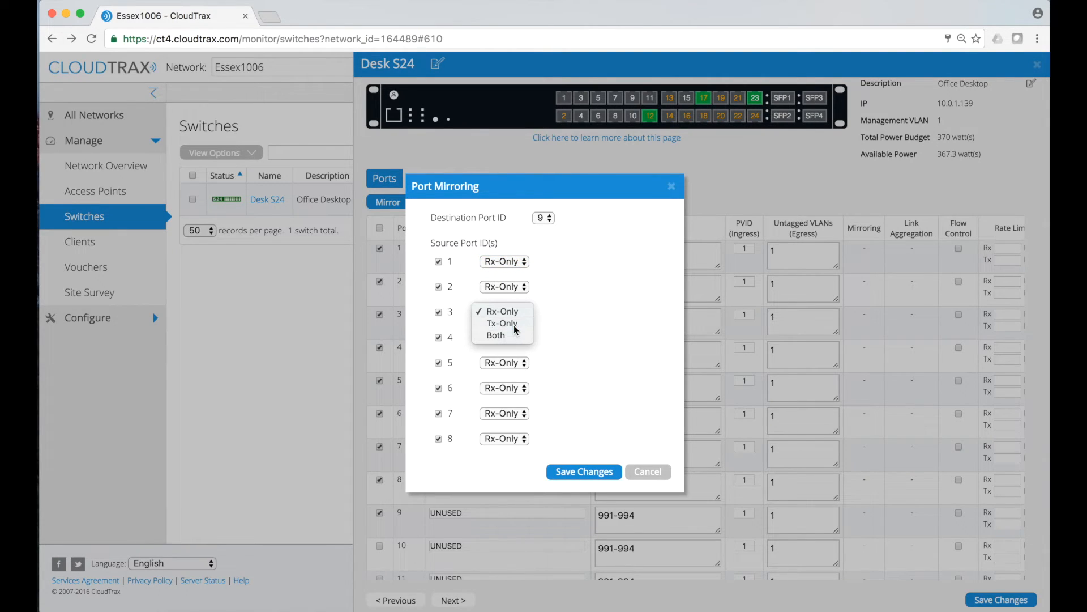
pyautogui.click(514, 324)
pyautogui.click(507, 365)
pyautogui.click(503, 375)
pyautogui.click(518, 317)
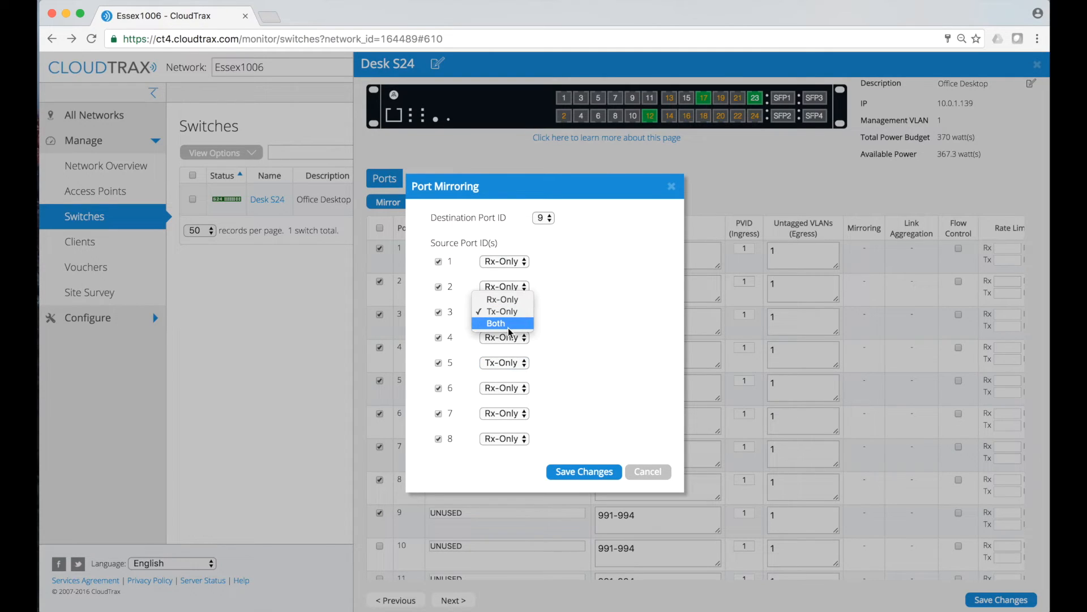
pyautogui.click(509, 327)
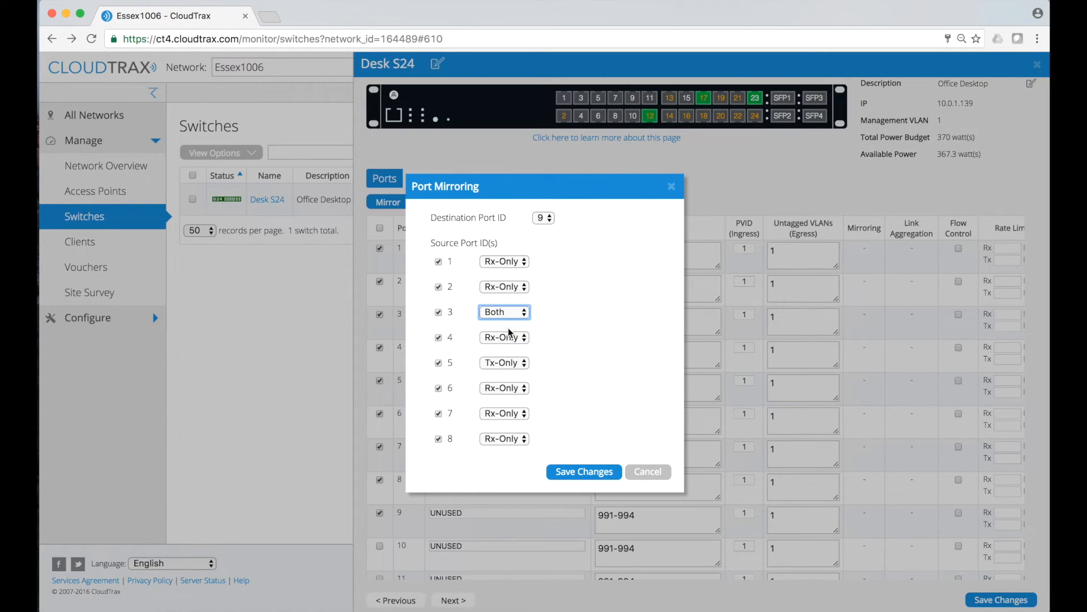
# - Set the mirrored traffic direction of source port 8 to Both and save the port mirroring changes
pyautogui.click(500, 438)
pyautogui.click(491, 465)
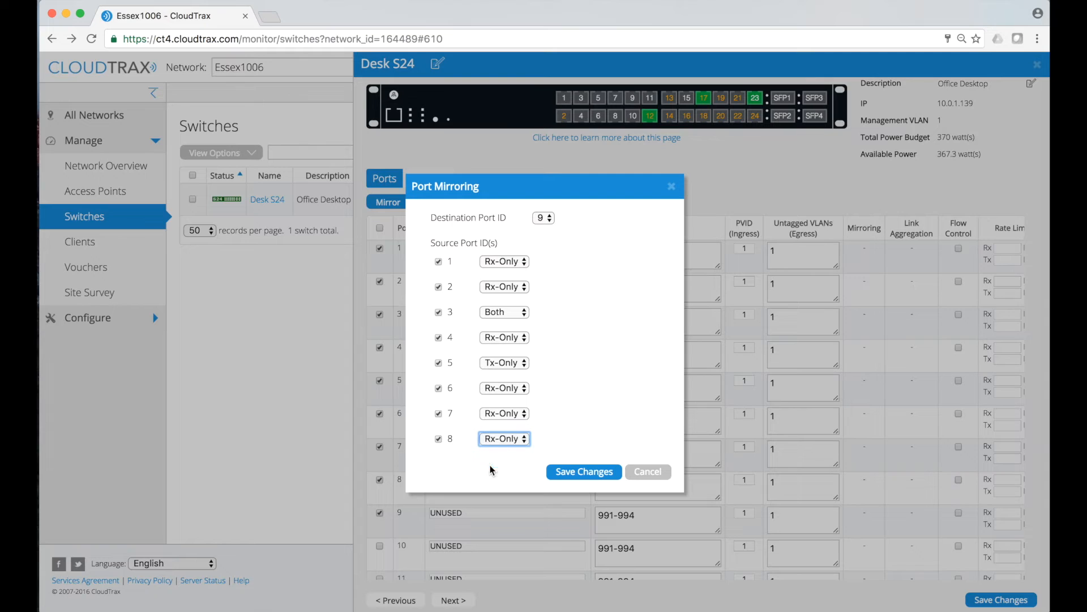
pyautogui.click(569, 475)
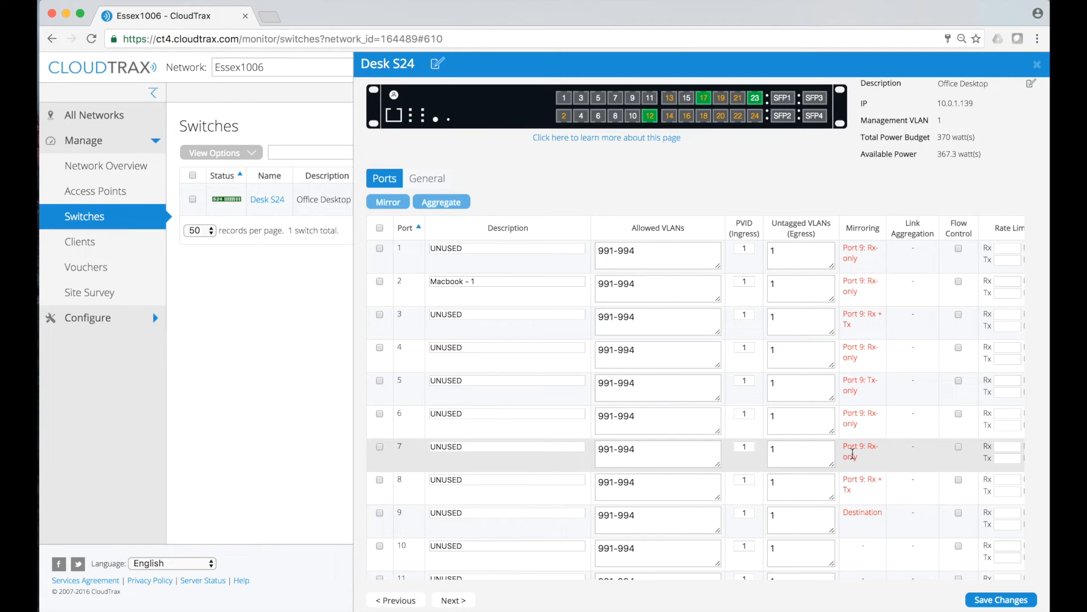
# - Select ports 10 and 11, mirror port 11 to destination port 10 with direction Both, and save the mirroring
pyautogui.scroll(-3, 853, 453)
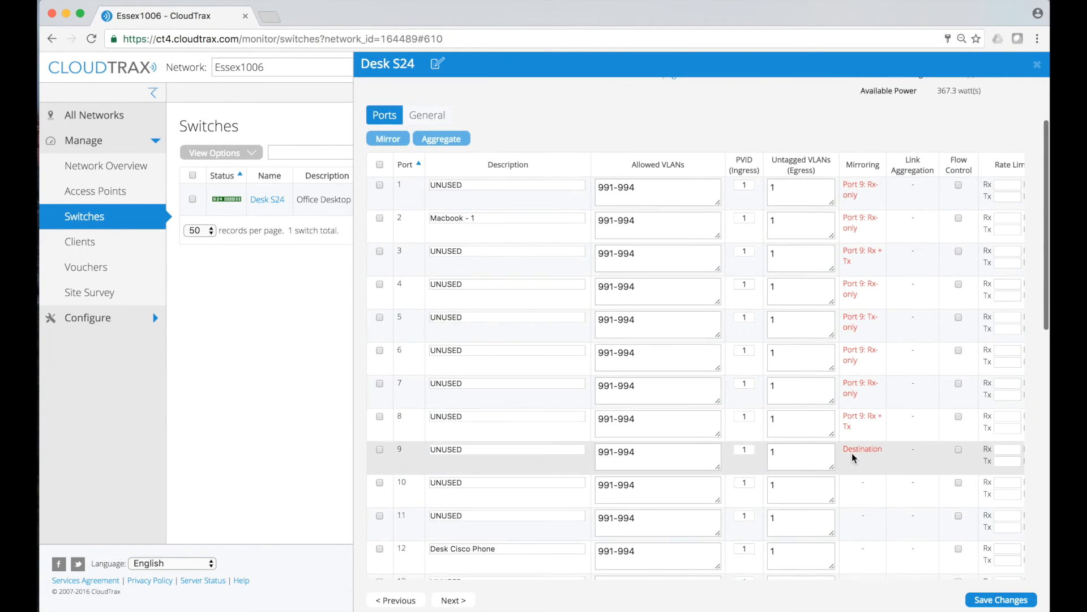
pyautogui.scroll(2, 852, 453)
pyautogui.scroll(-3, 852, 453)
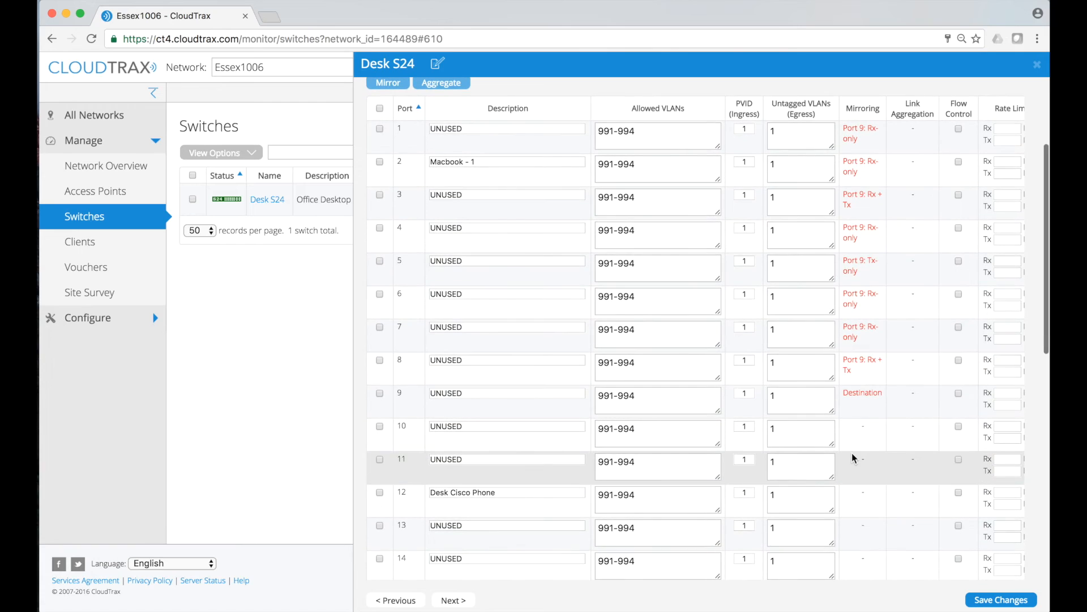
pyautogui.click(380, 426)
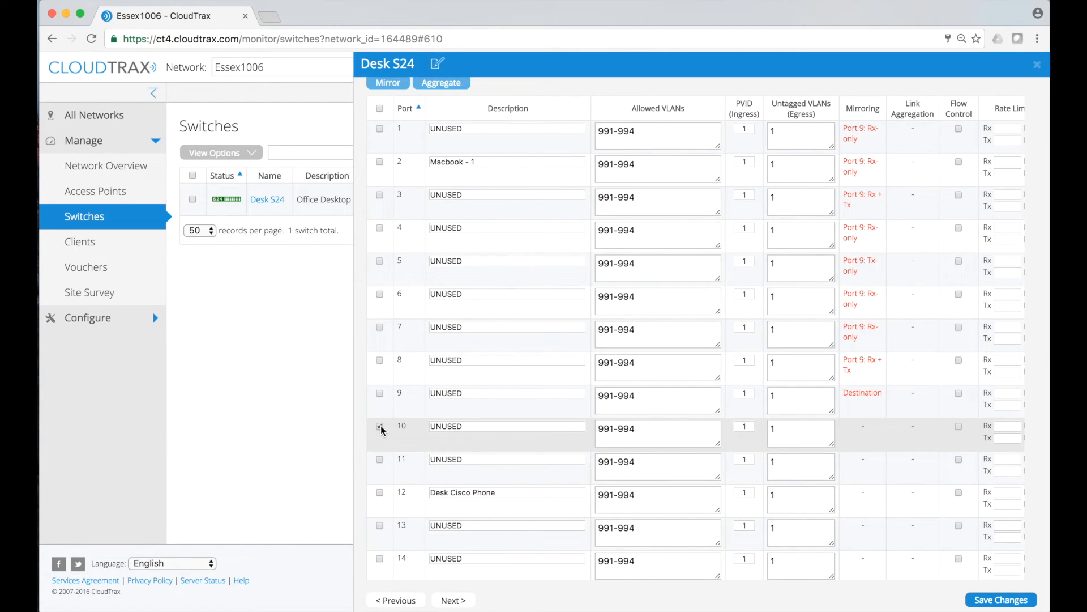
pyautogui.click(381, 459)
pyautogui.scroll(3, 382, 460)
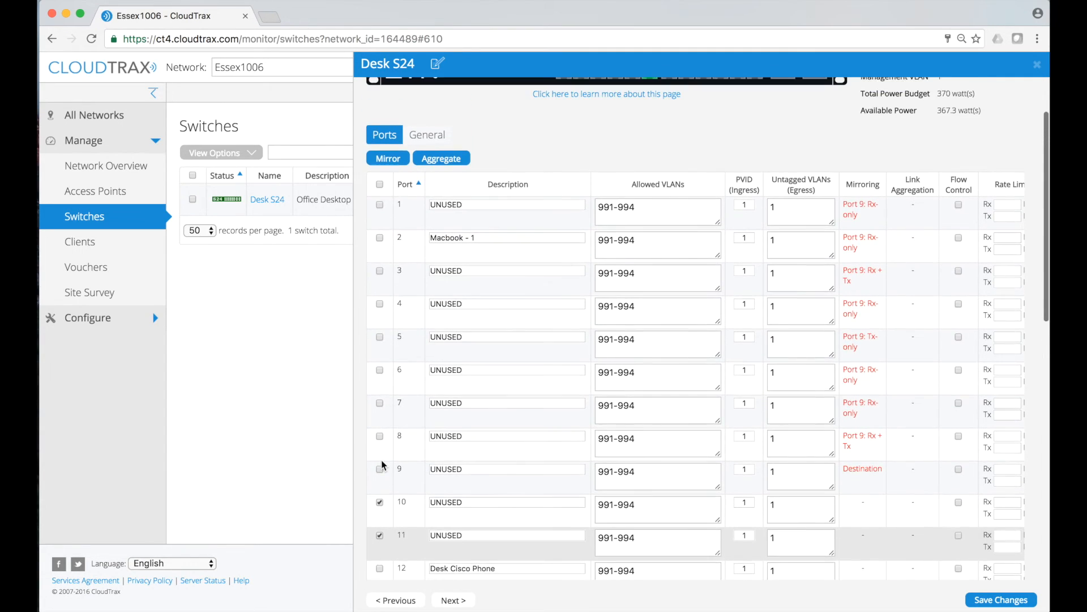
pyautogui.click(384, 184)
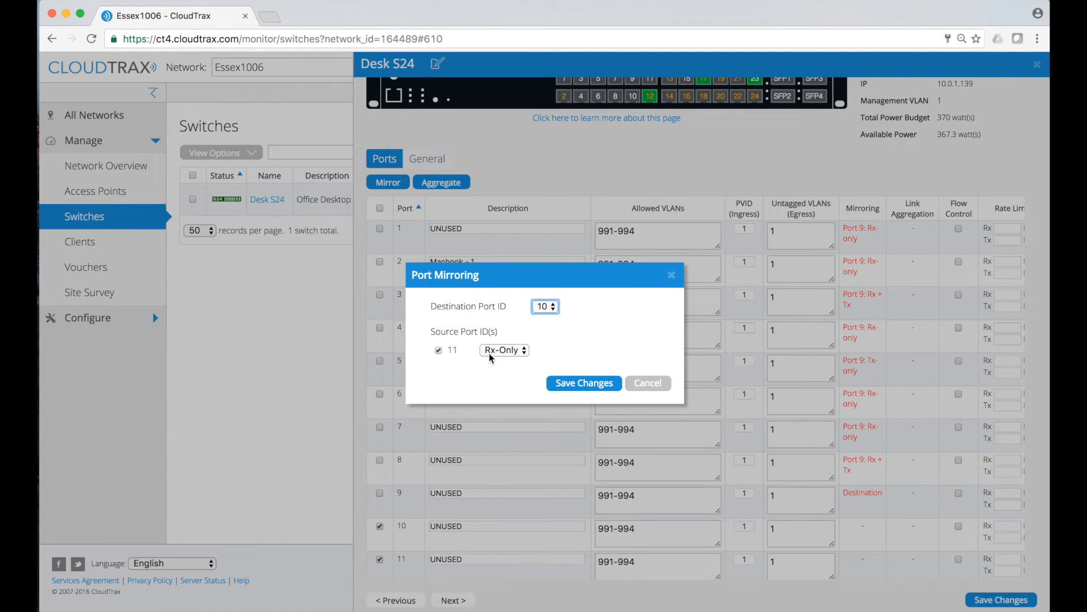
pyautogui.click(513, 352)
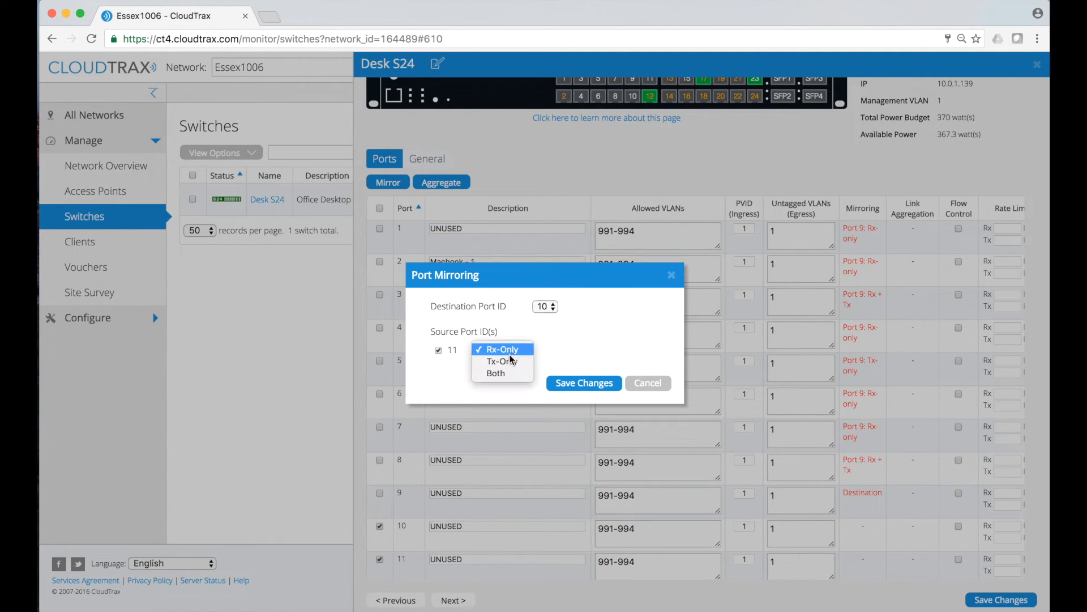
pyautogui.click(503, 371)
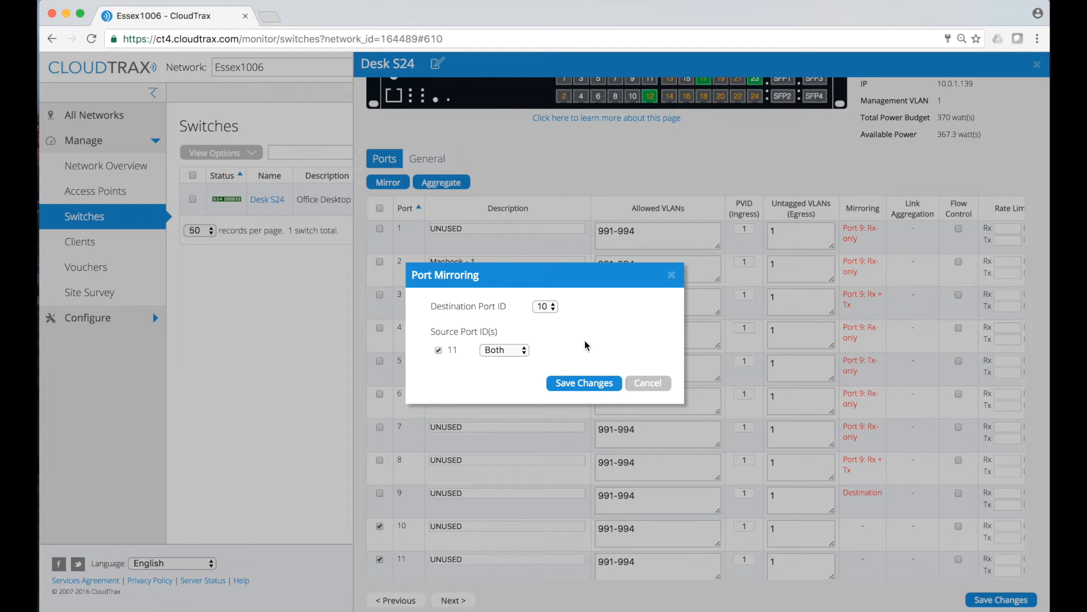
pyautogui.click(582, 385)
# - Select ports 12 and 14, mirror port 14 to destination port 12 as Rx-Only, and save the mirroring
pyautogui.scroll(-3, 578, 391)
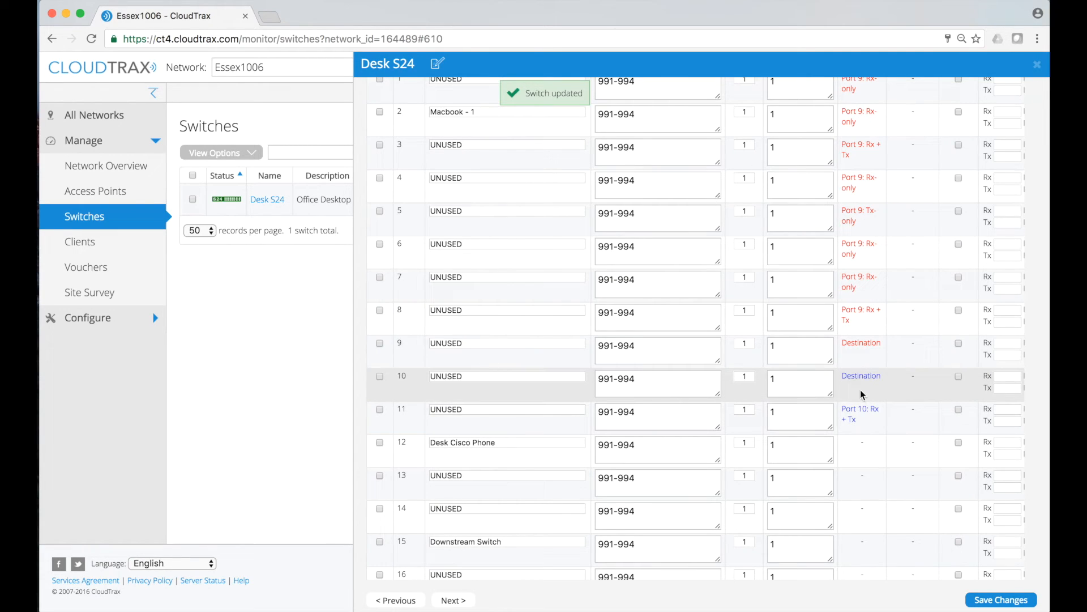
pyautogui.click(379, 444)
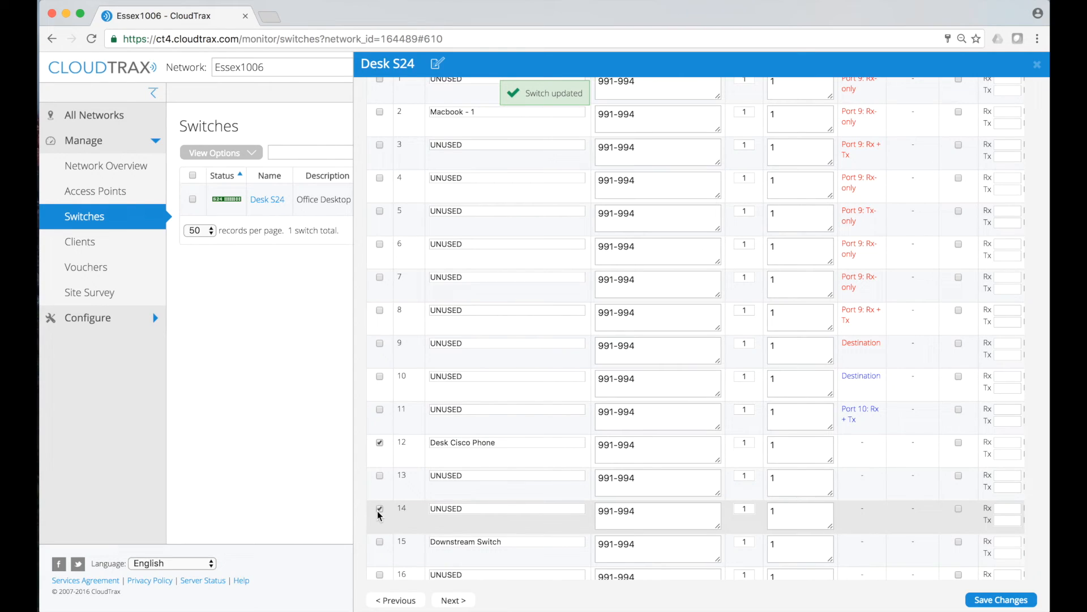
pyautogui.scroll(5, 380, 498)
pyautogui.click(395, 221)
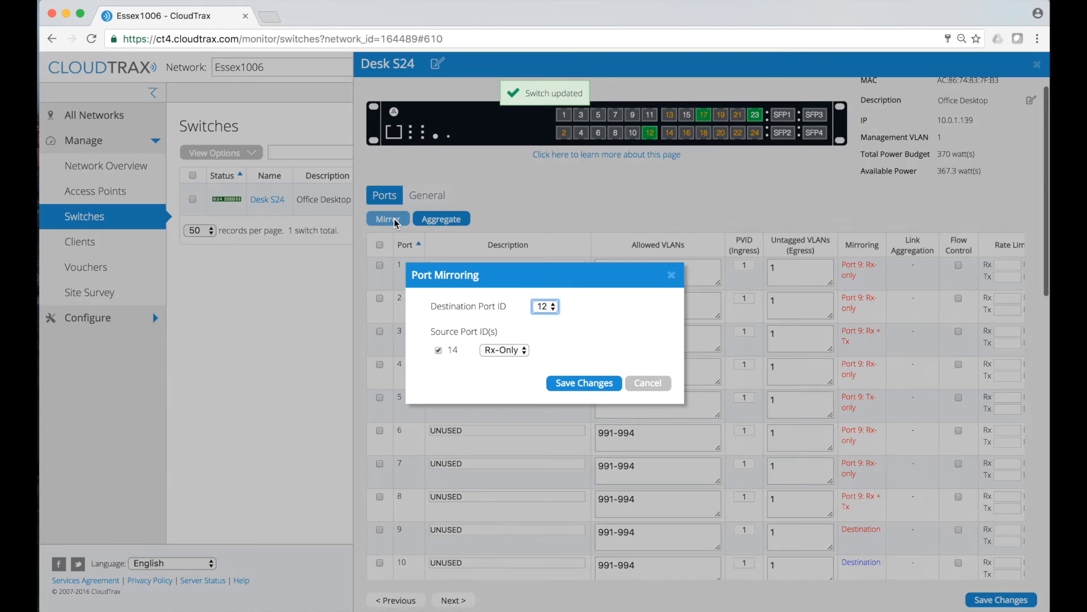
pyautogui.click(596, 383)
# - Select ports 13 and 15, mirror port 15 to destination port 13 as Rx-Only, and save the mirroring
pyautogui.scroll(-5, 596, 382)
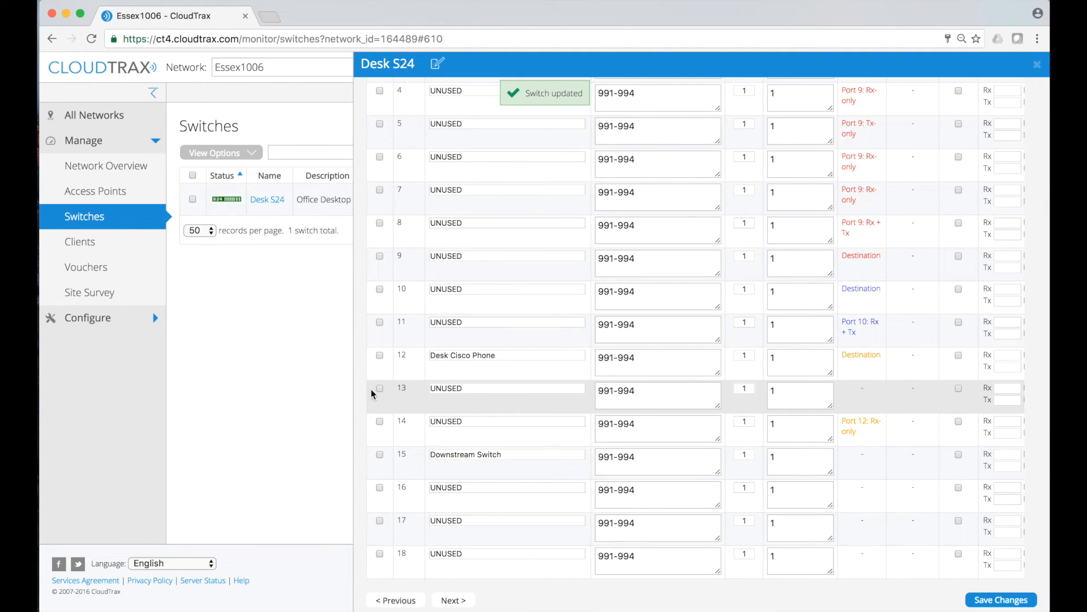
pyautogui.click(380, 390)
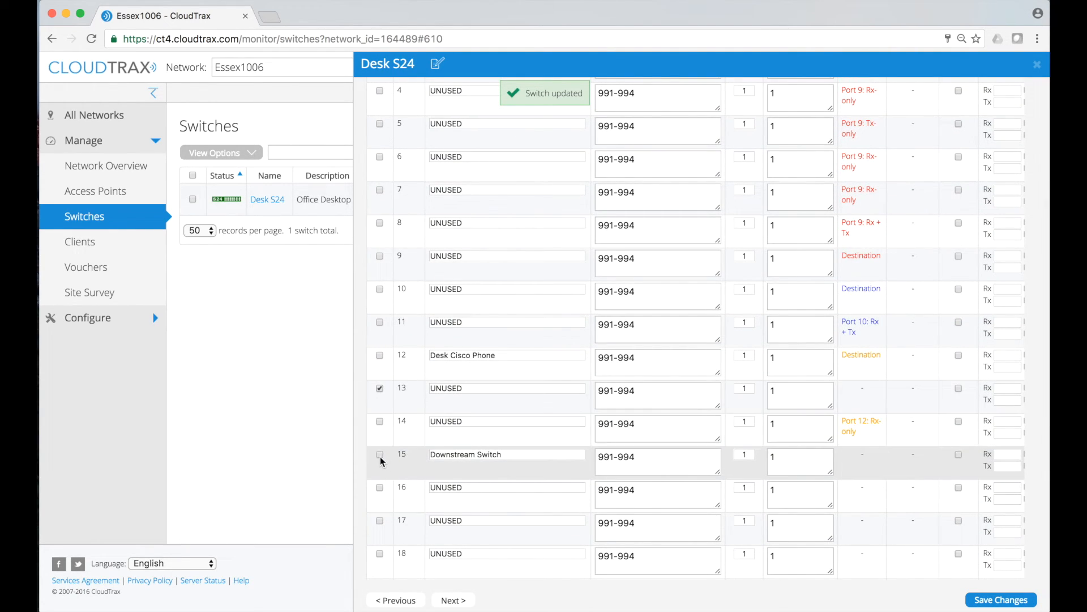
pyautogui.scroll(5, 380, 459)
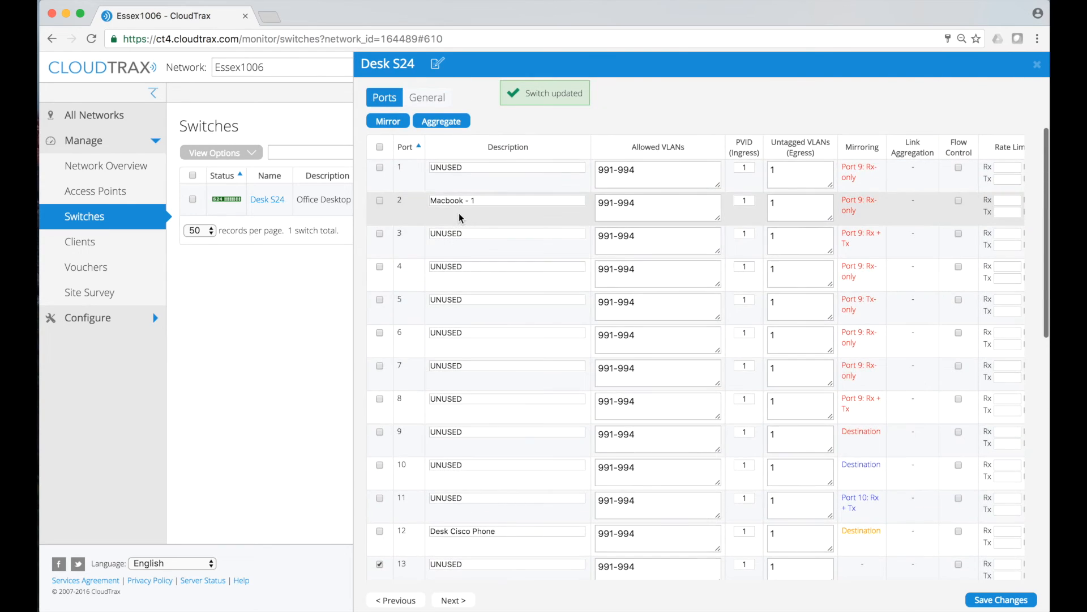
pyautogui.click(388, 237)
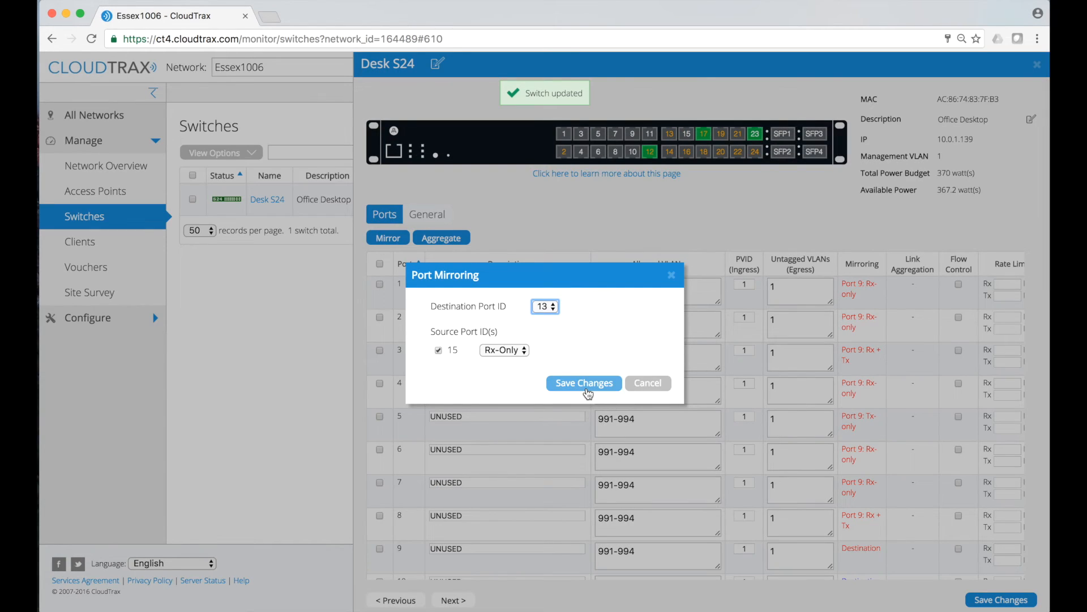
pyautogui.click(586, 387)
# - Try to mirror ports 16 and 17, and clear both ports from the selection
pyautogui.scroll(-6, 587, 388)
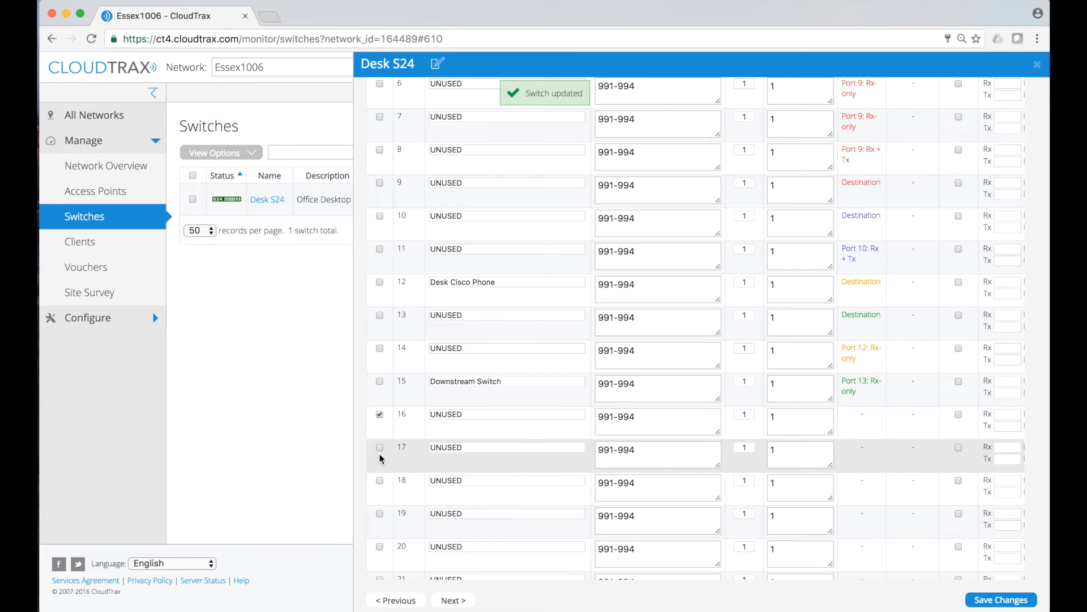
pyautogui.scroll(6, 380, 449)
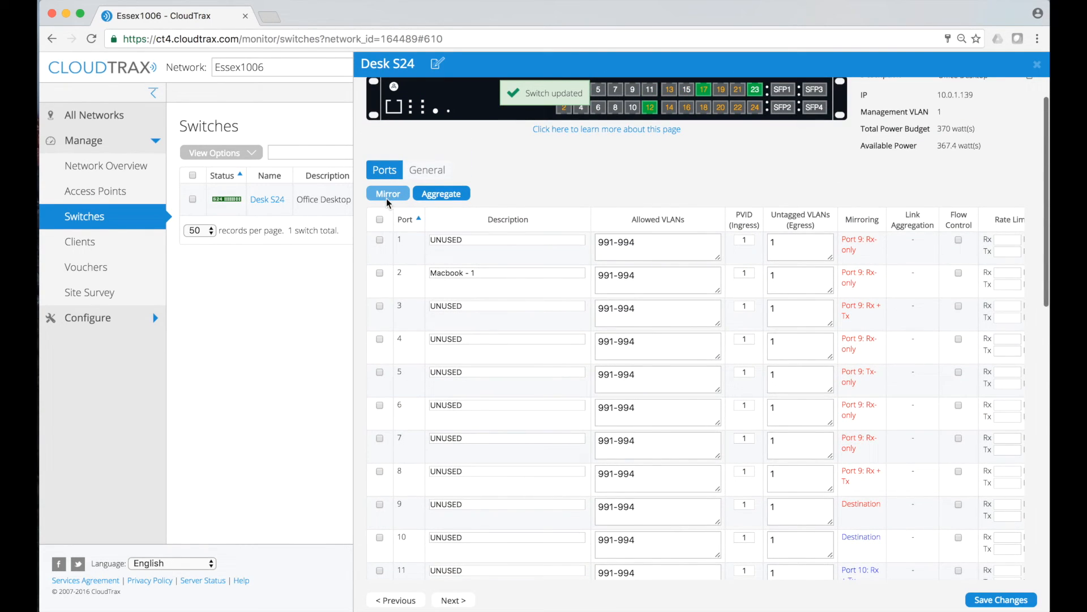
pyautogui.scroll(-6, 431, 335)
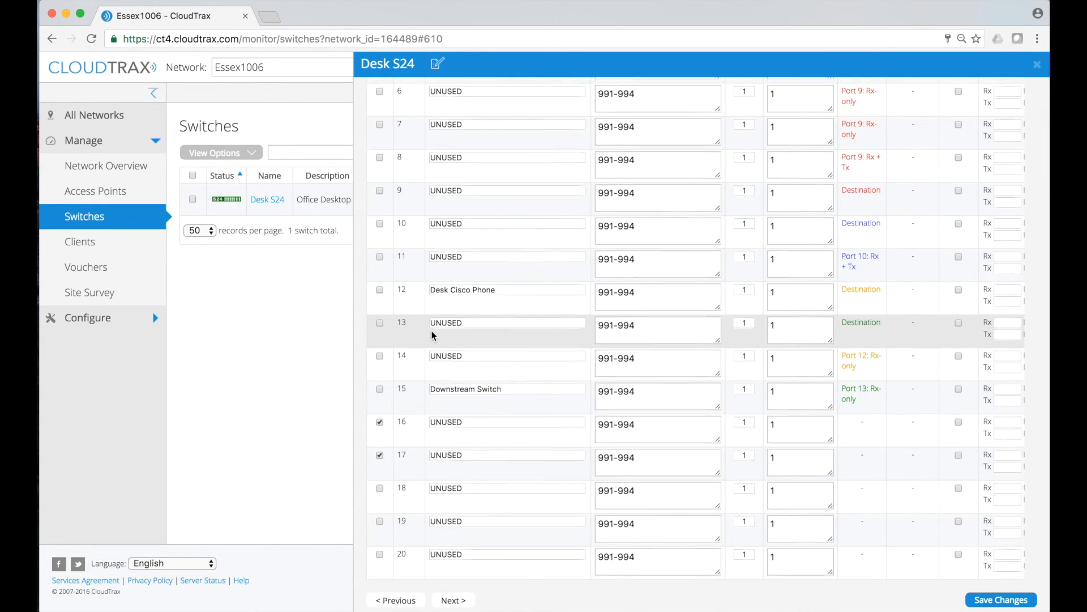
pyautogui.scroll(4, 432, 335)
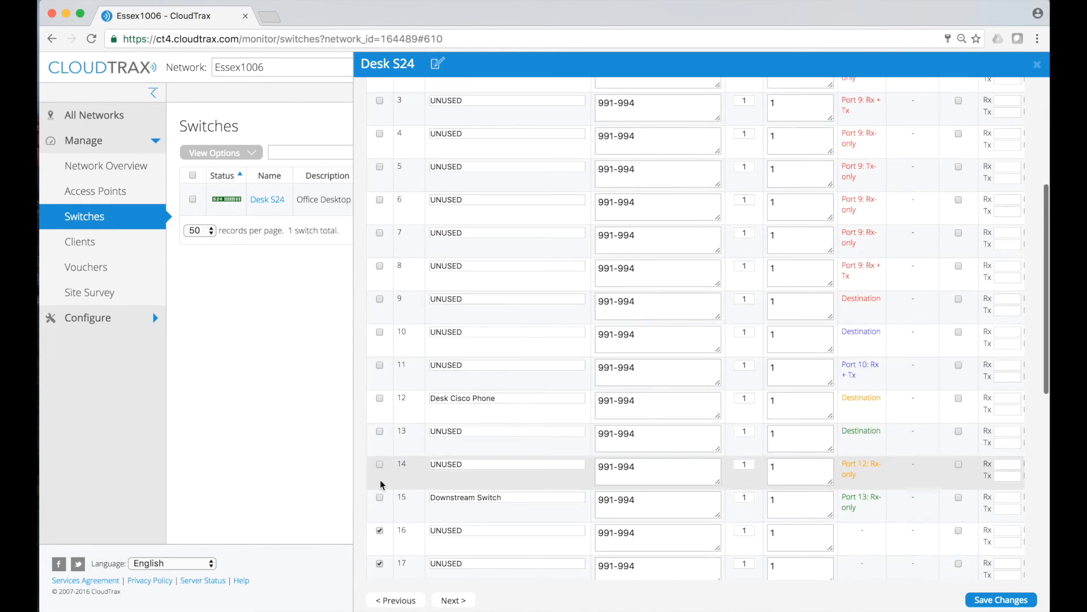
pyautogui.click(379, 564)
pyautogui.click(380, 531)
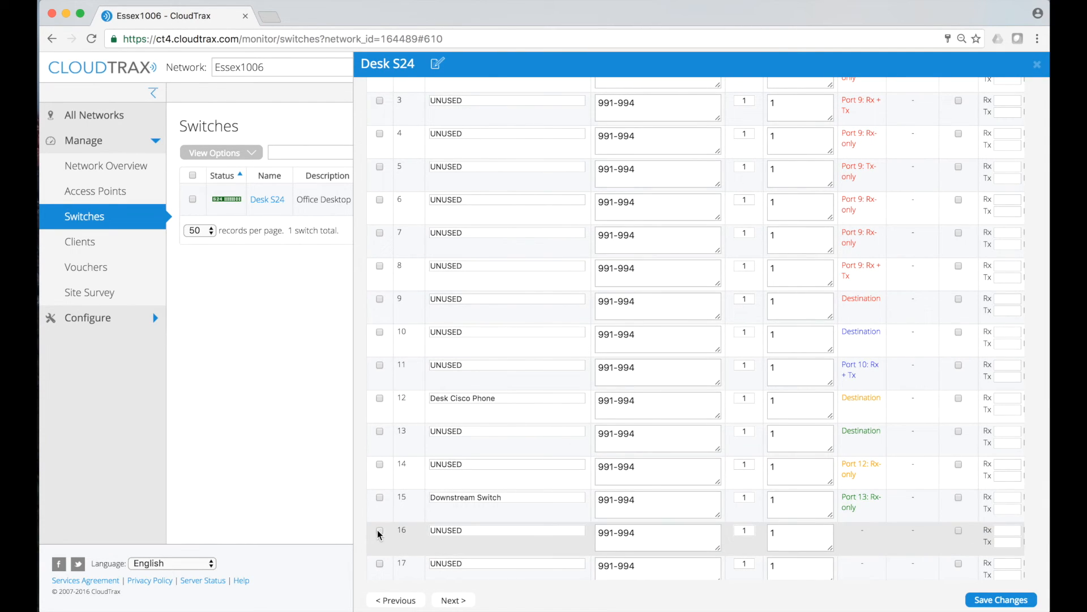
# - Examine the port table's Mirroring column for the color-coded destination and source ports of each mirroring session
pyautogui.scroll(1, 661, 469)
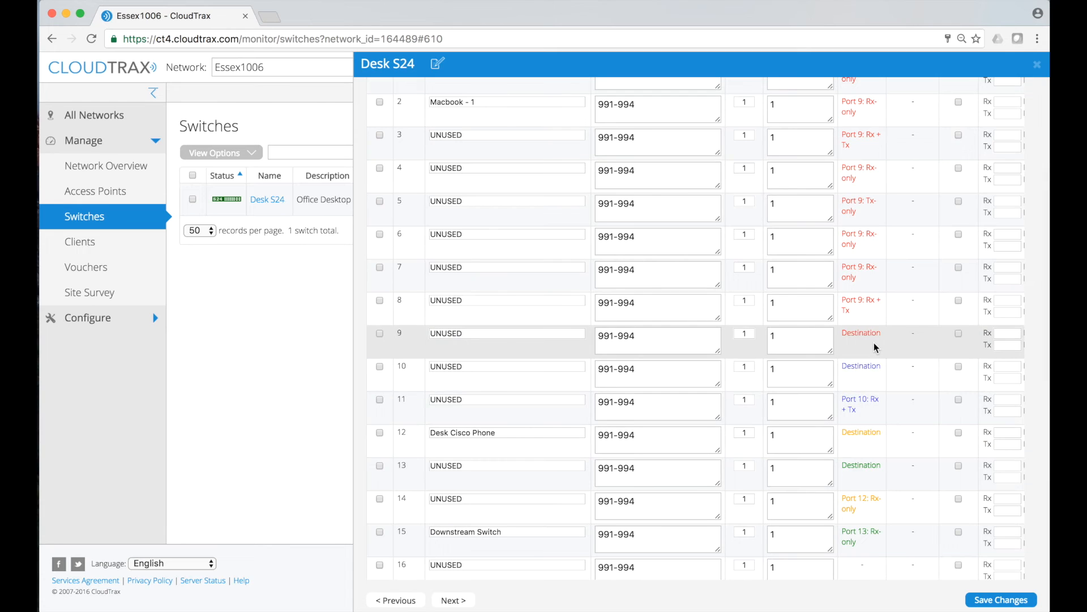
pyautogui.scroll(2, 875, 342)
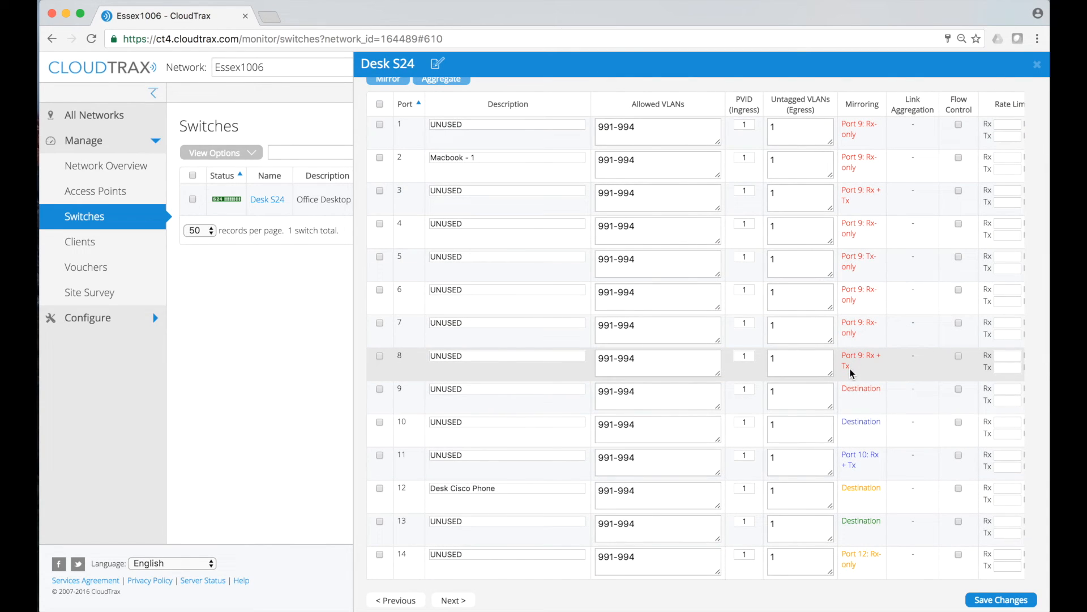
pyautogui.scroll(-3, 851, 372)
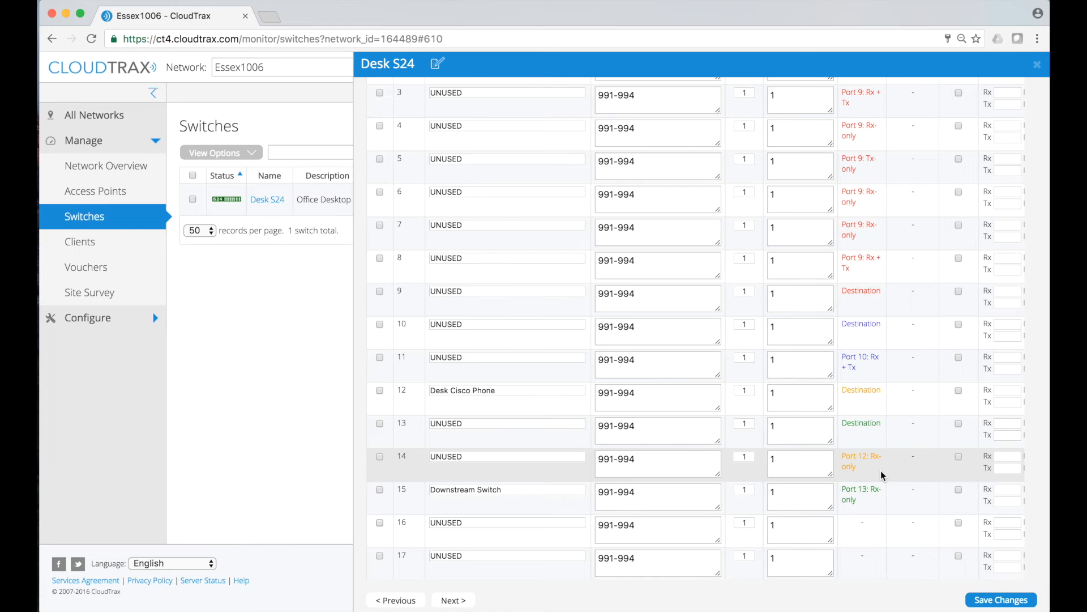
pyautogui.scroll(14, 881, 470)
pyautogui.scroll(-12, 881, 470)
pyautogui.scroll(-3, 882, 470)
pyautogui.scroll(6, 881, 470)
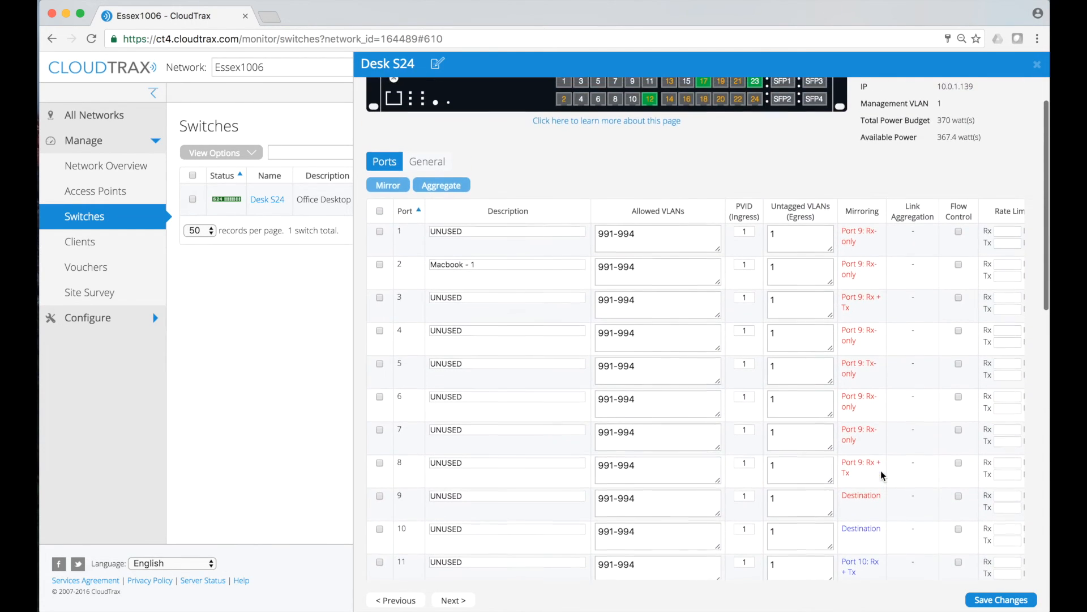
pyautogui.scroll(-4, 881, 470)
pyautogui.scroll(-2, 881, 471)
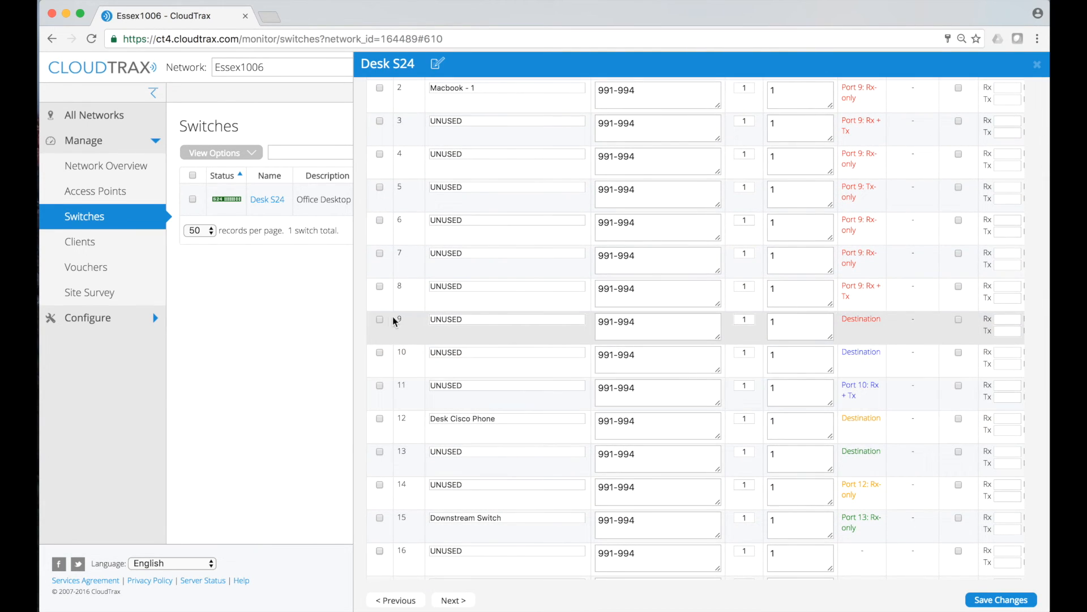
# - Remove ports 5 and 6 from their mirroring session and confirm the removal
pyautogui.scroll(2, 387, 295)
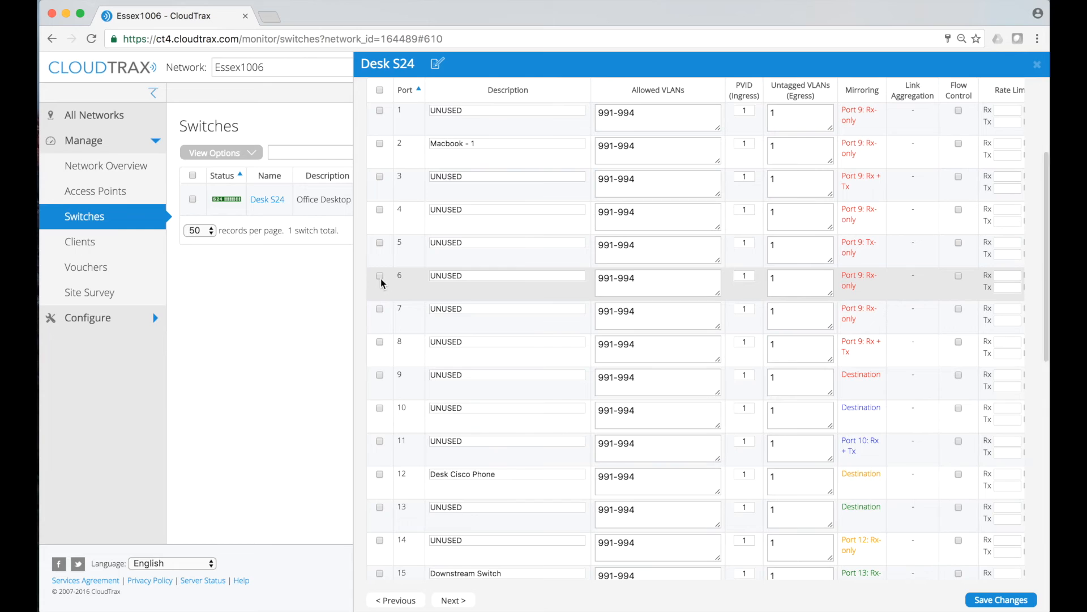
pyautogui.click(380, 277)
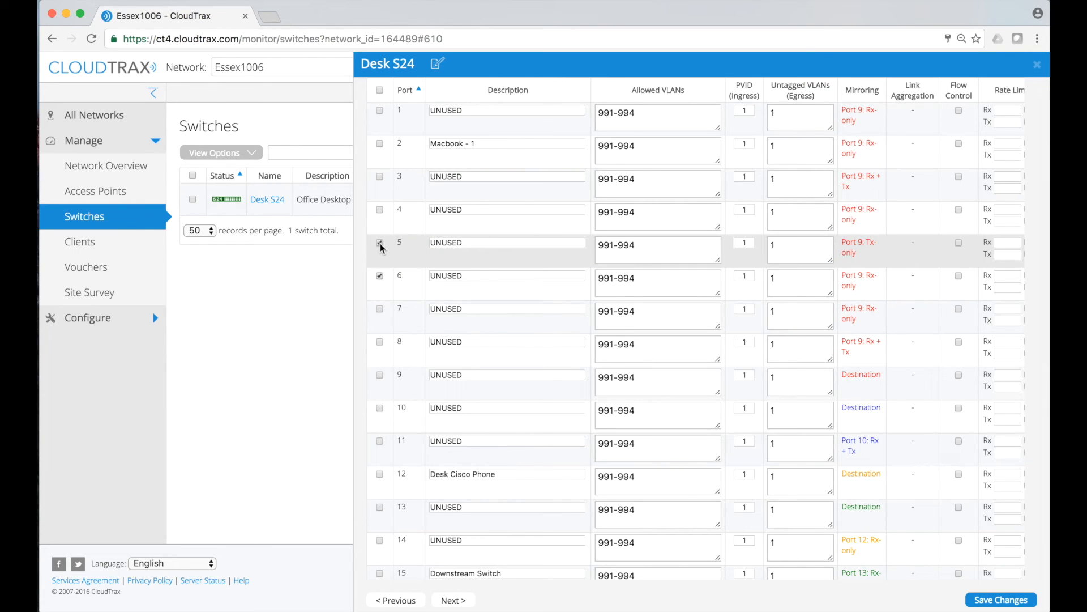
pyautogui.scroll(2, 404, 290)
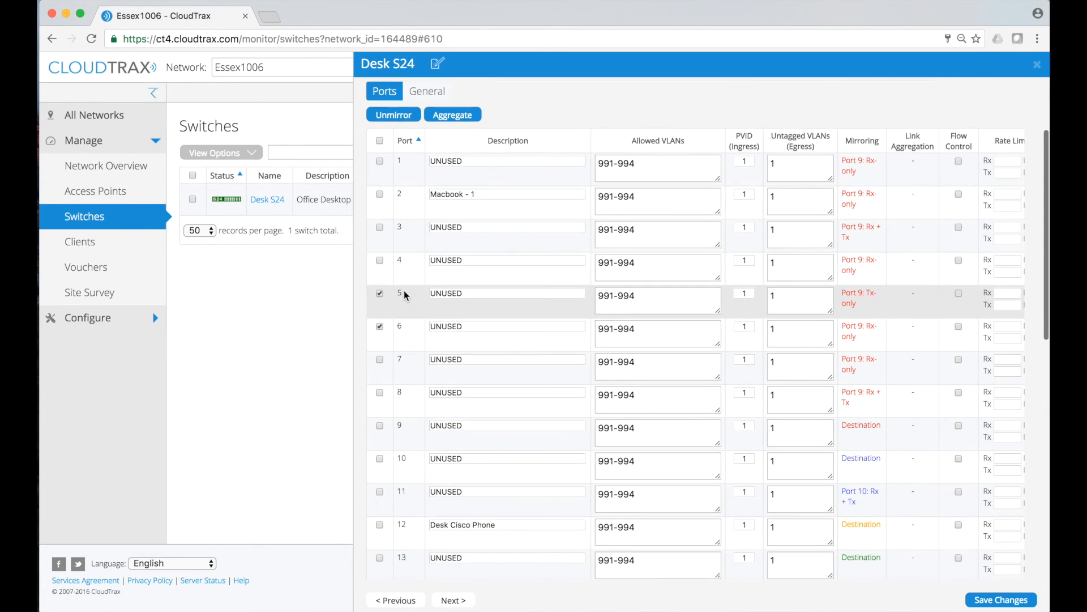
pyautogui.scroll(2, 403, 290)
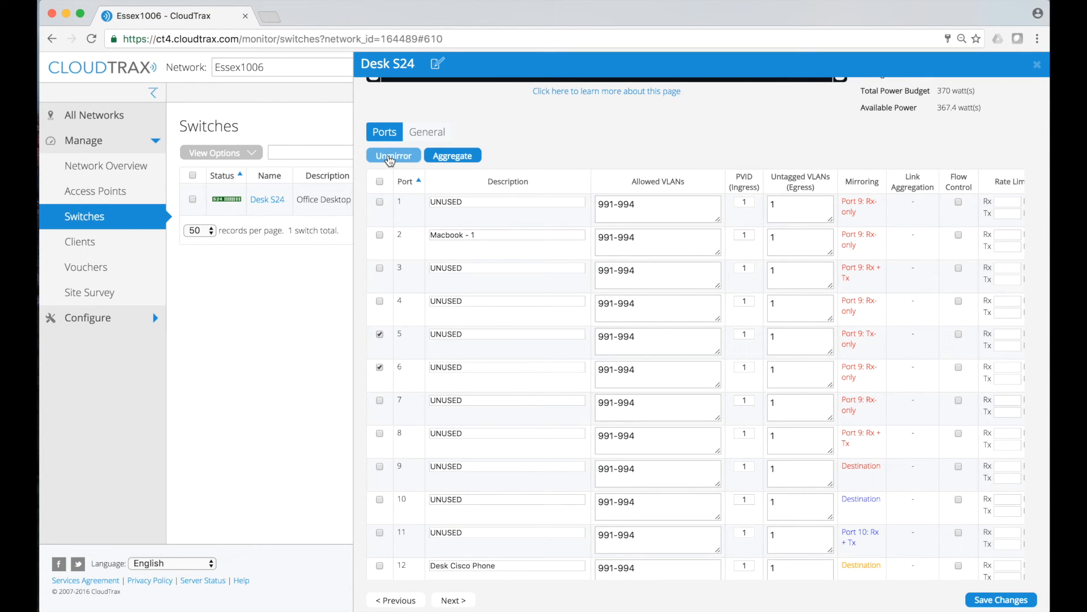
pyautogui.click(390, 159)
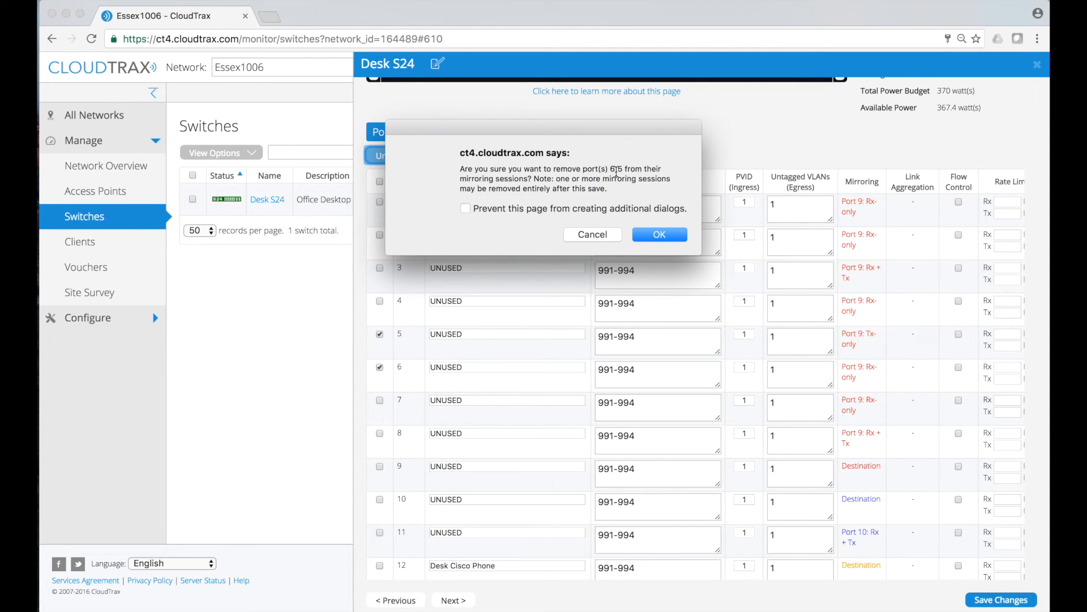
pyautogui.click(650, 239)
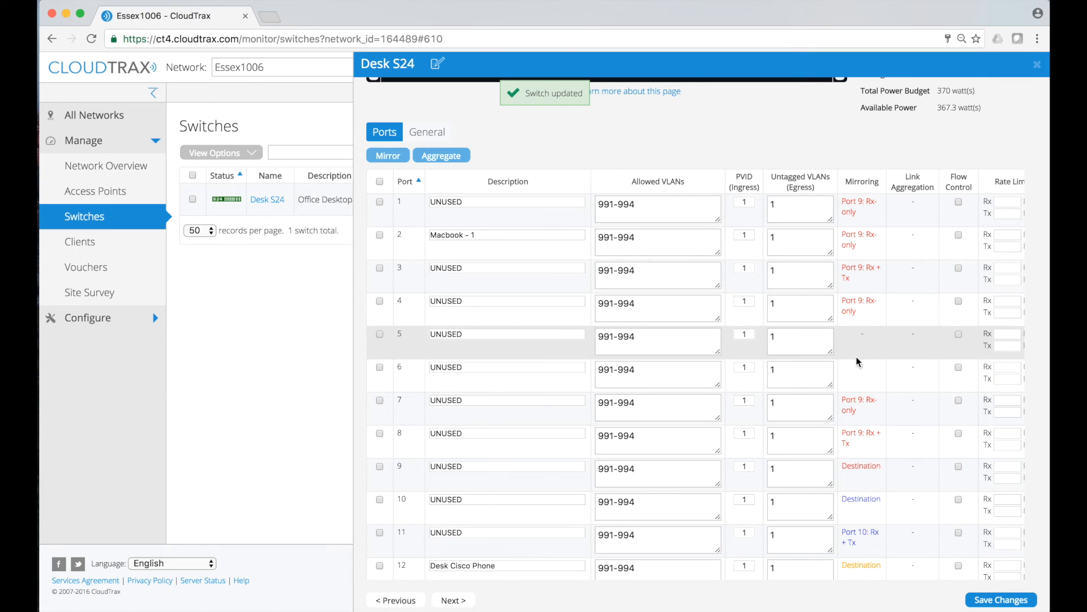
# - Unmirror ports 8, 11, 14 and 15 together to remove them from their mirroring sessions
pyautogui.scroll(-5, 858, 361)
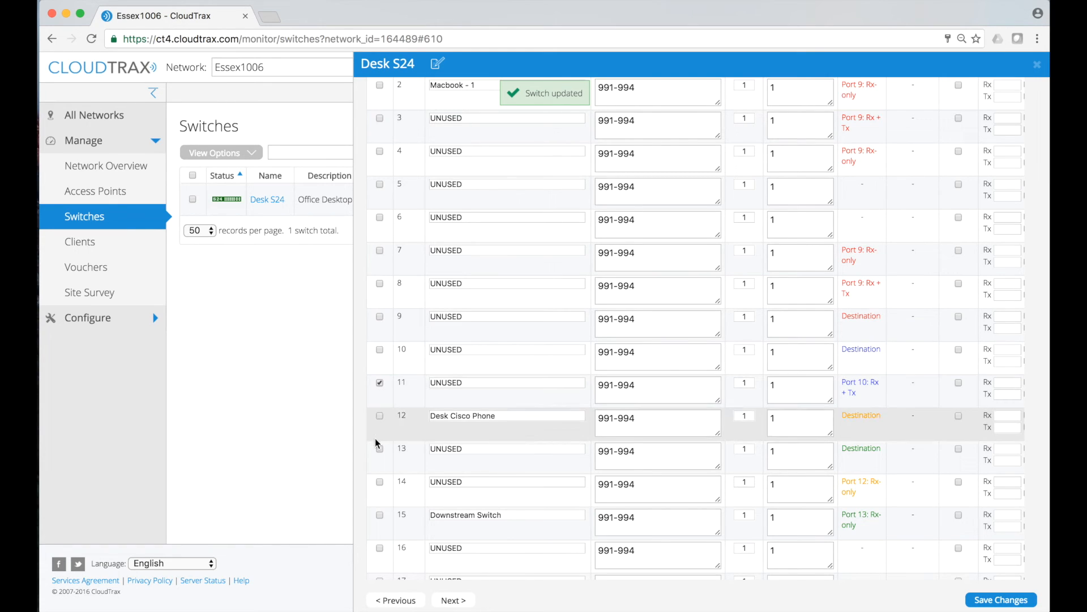
pyautogui.click(380, 482)
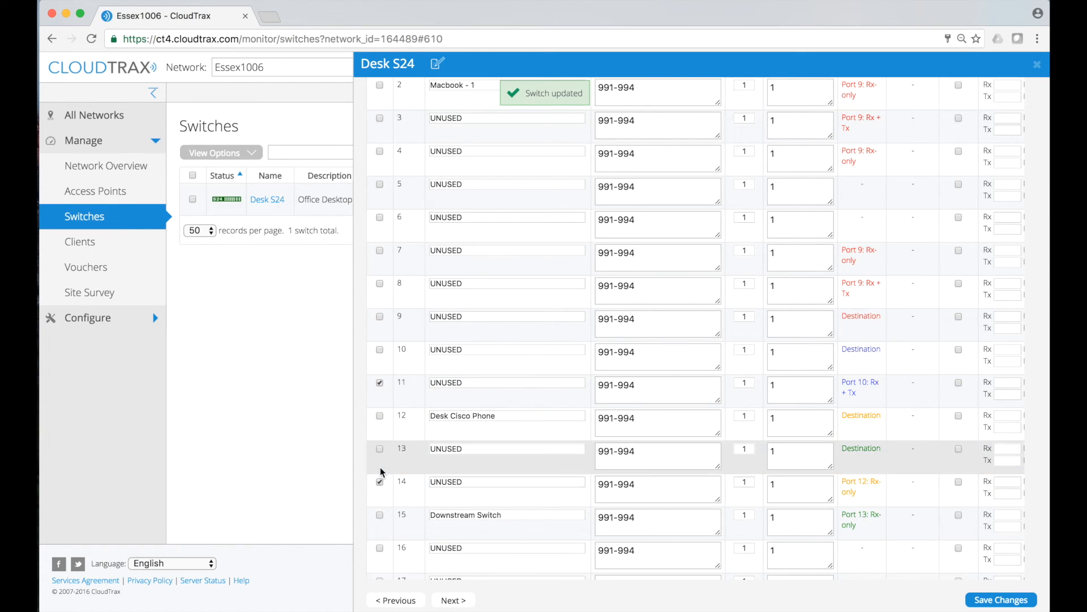
pyautogui.click(380, 516)
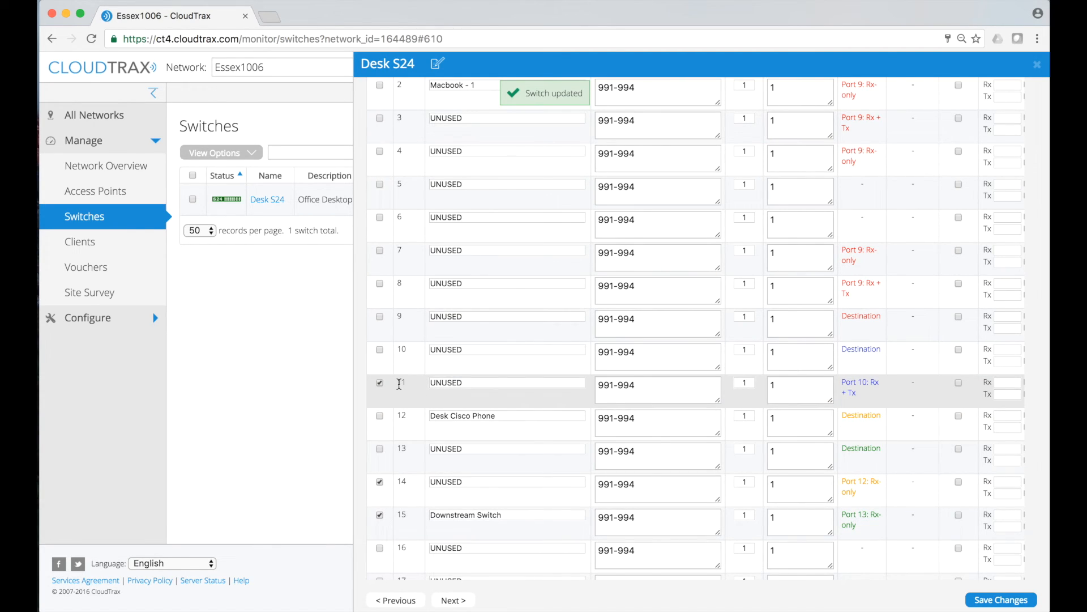
pyautogui.scroll(4, 399, 383)
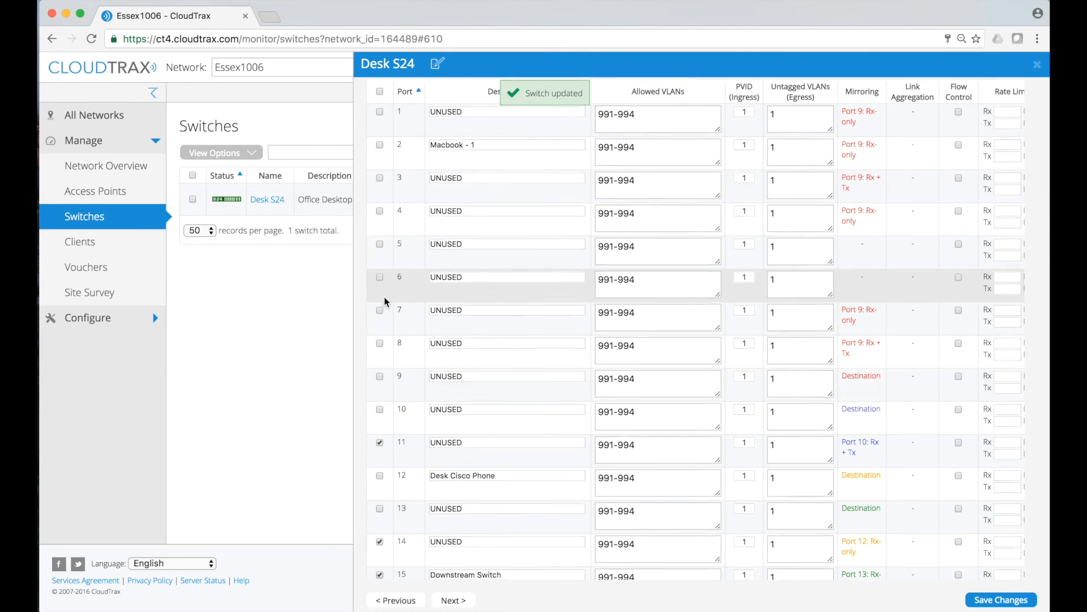
pyautogui.scroll(-3, 384, 297)
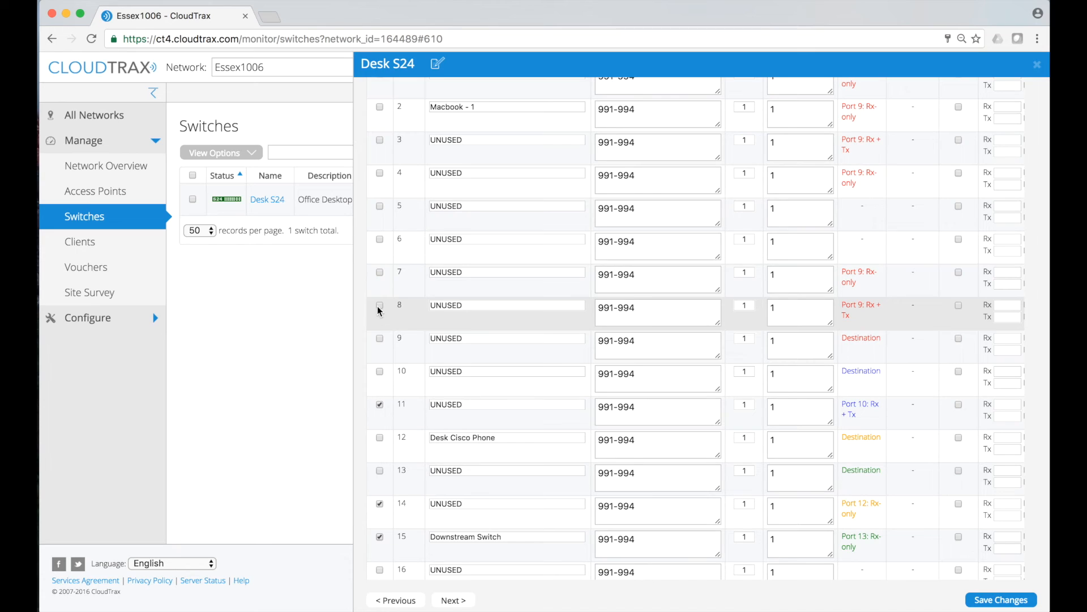
pyautogui.scroll(7, 546, 331)
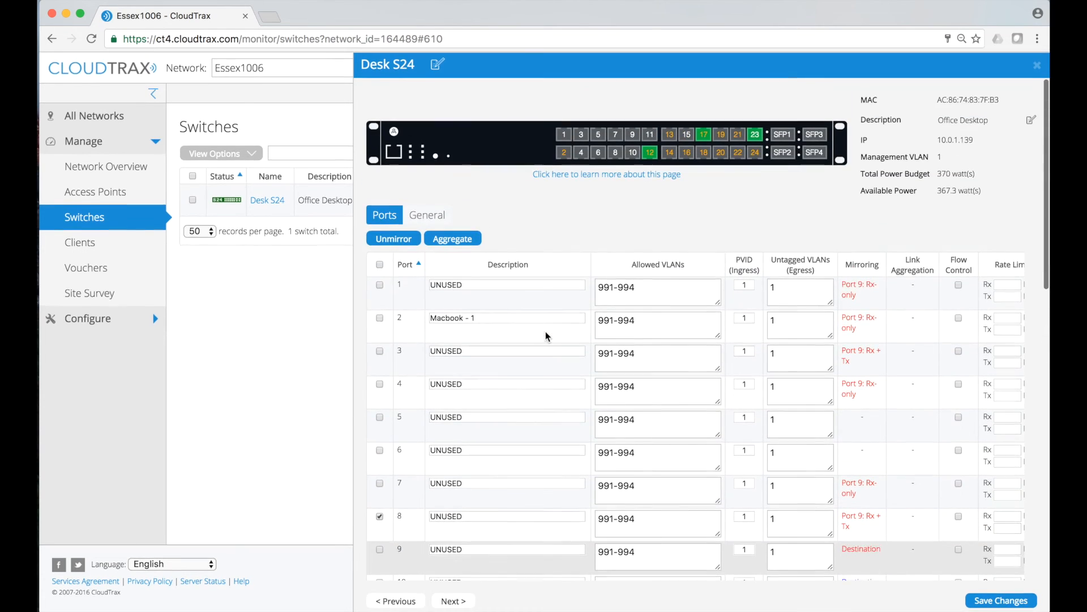
pyautogui.click(406, 241)
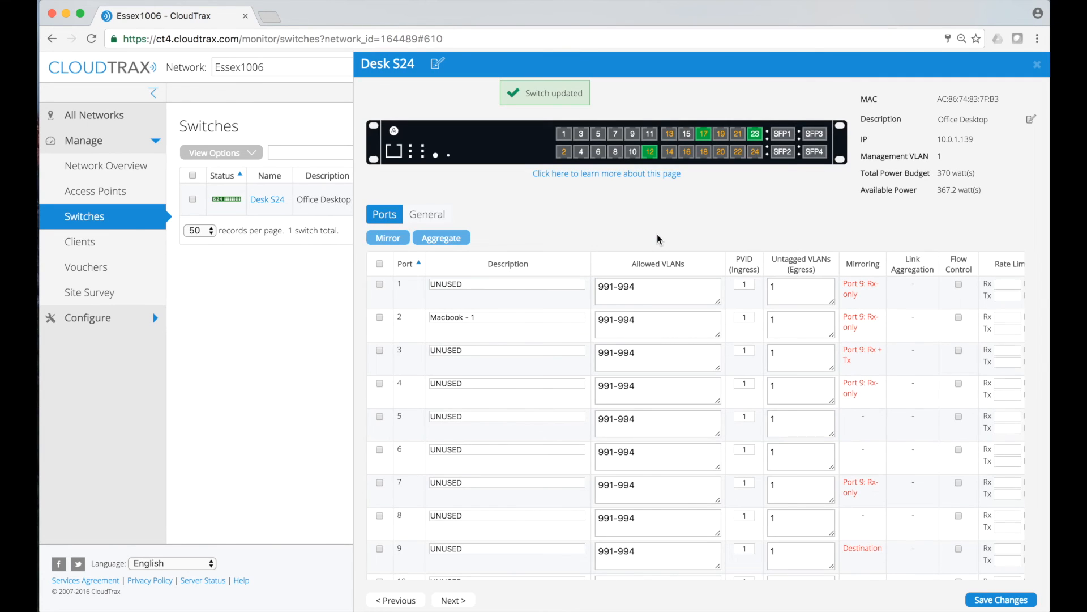
# - Aggregate ports 5 and 6 into a link aggregation group and confirm
pyautogui.scroll(-3, 657, 233)
pyautogui.scroll(1, 658, 234)
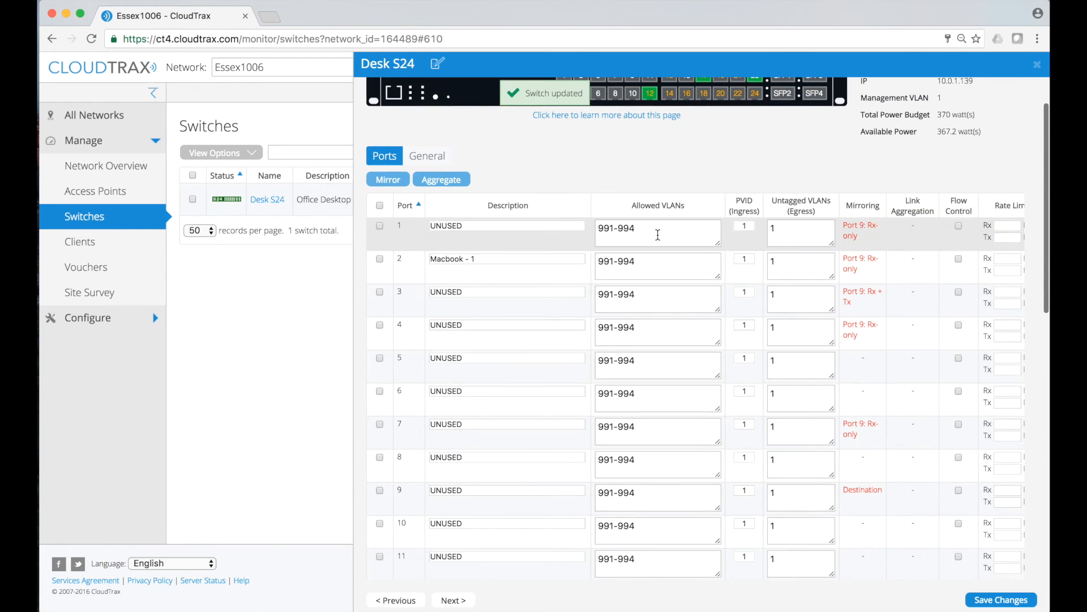
pyautogui.scroll(-3, 657, 235)
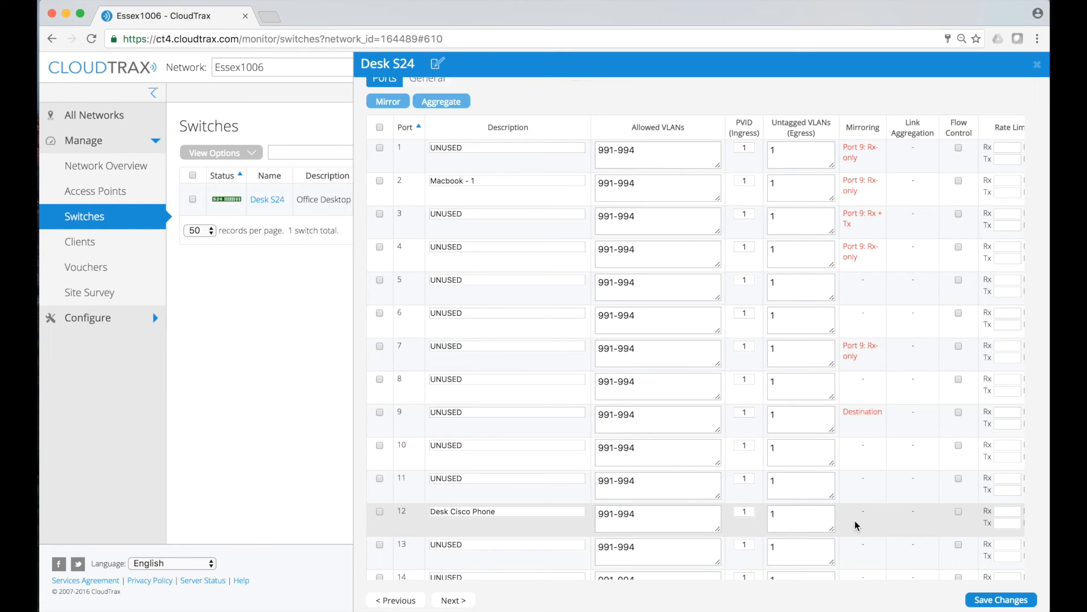
pyautogui.scroll(3, 854, 521)
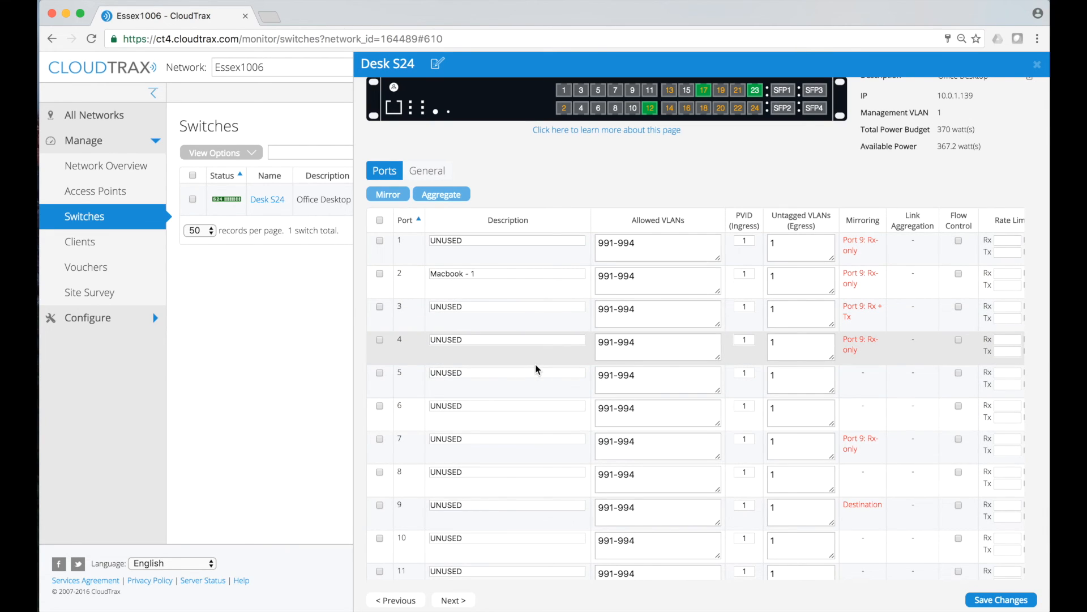
pyautogui.scroll(1, 536, 365)
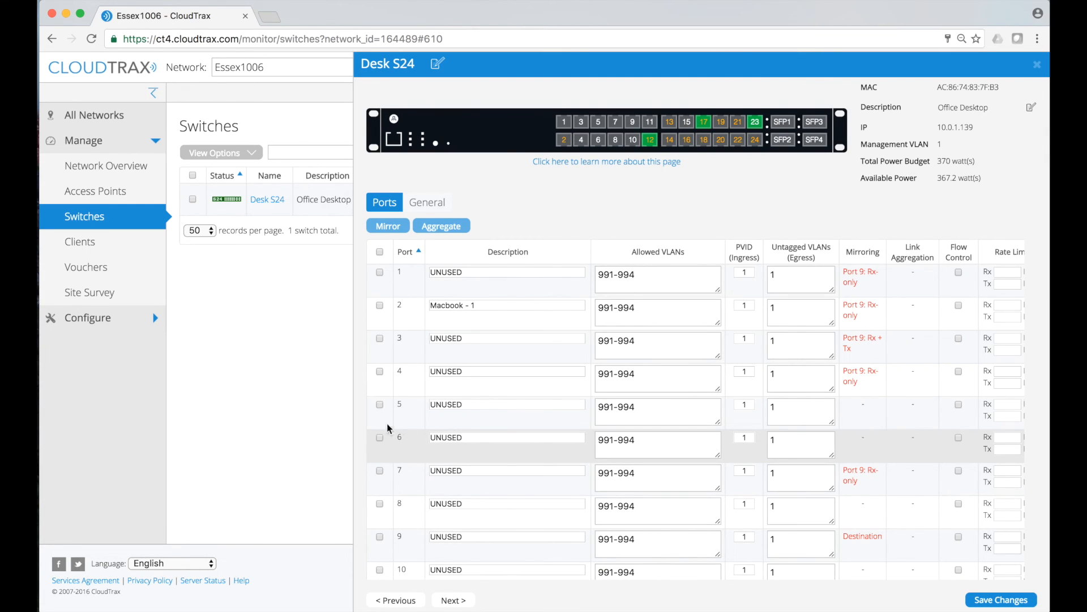
pyautogui.click(379, 404)
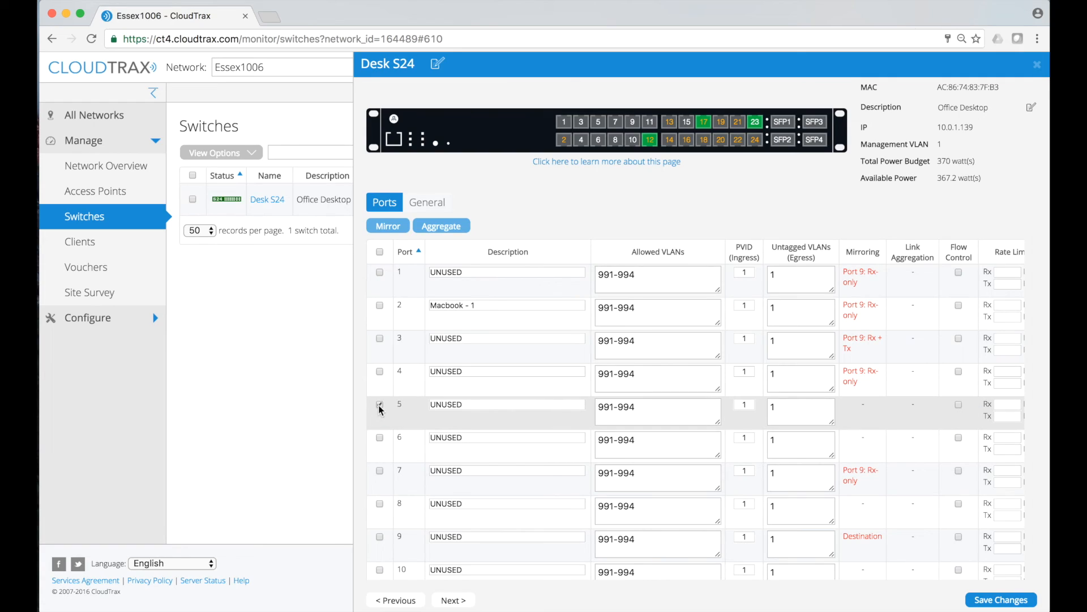
pyautogui.click(380, 436)
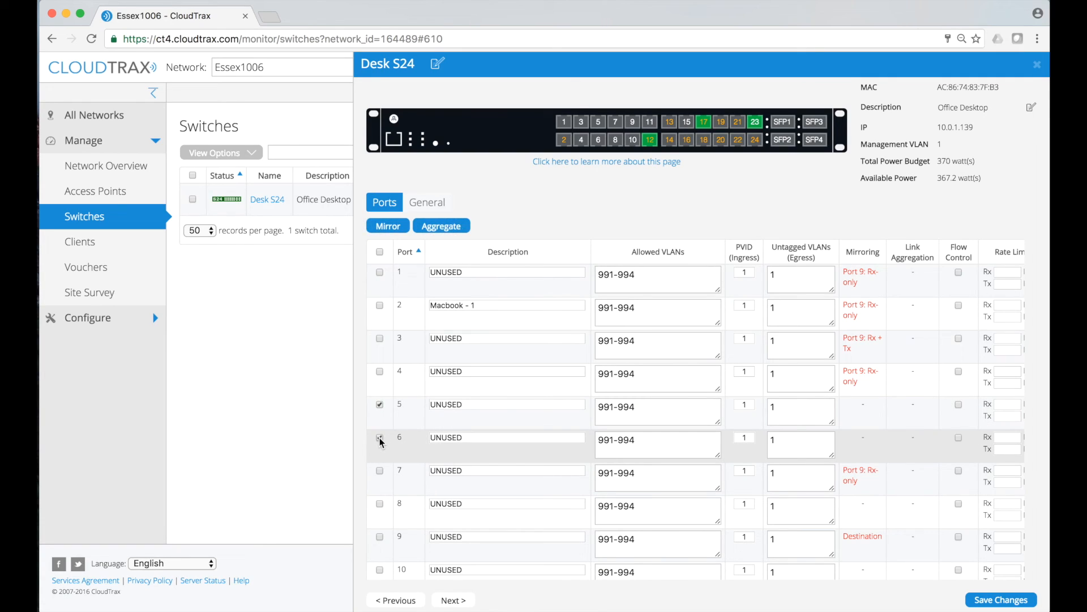
pyautogui.click(443, 226)
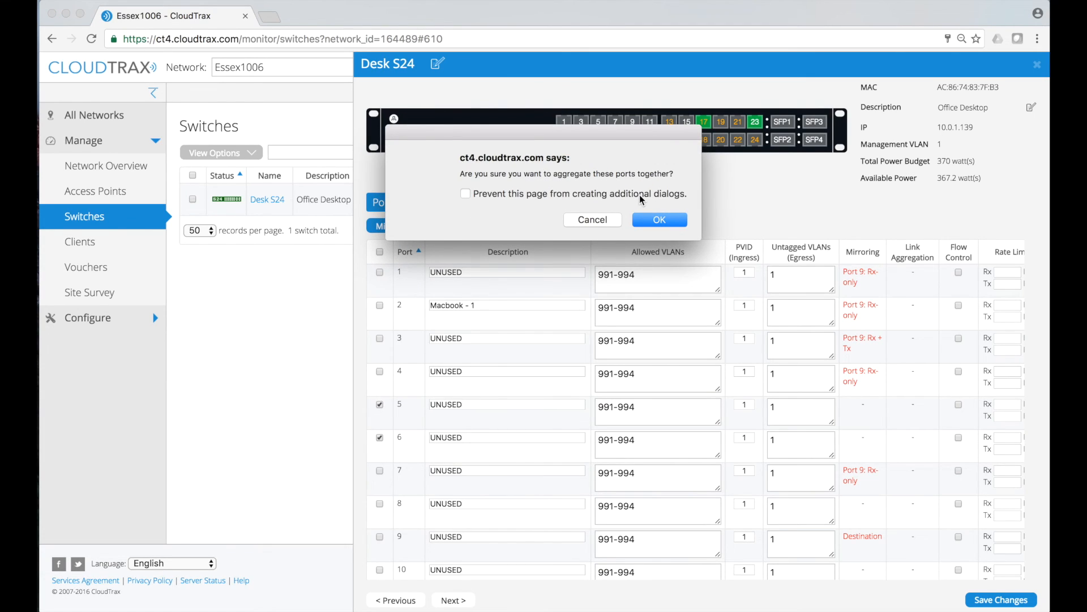
pyautogui.click(660, 219)
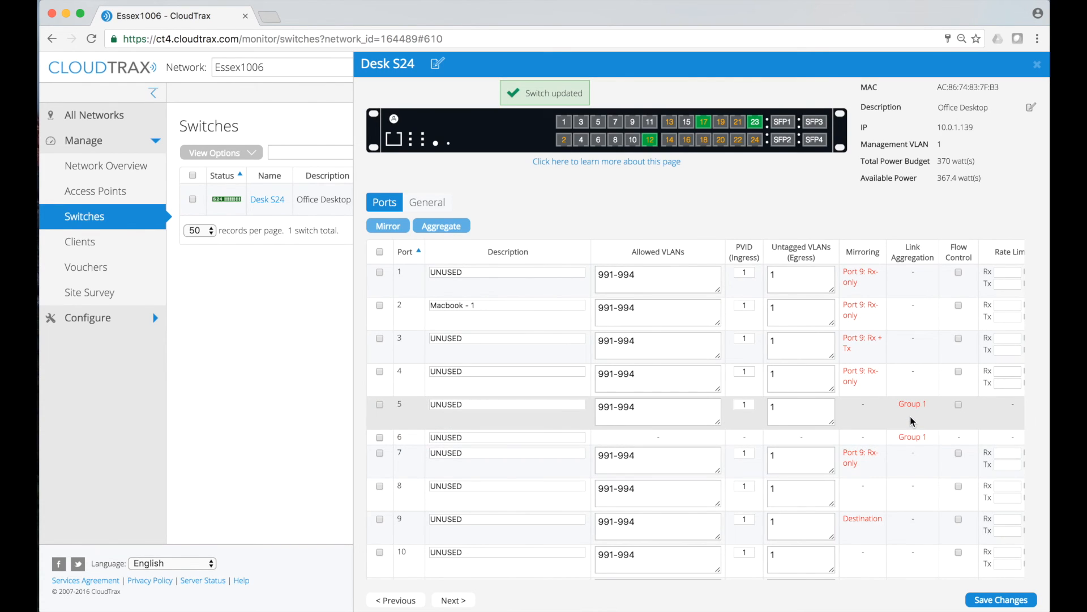
# - Aggregate ports 8, 10, 11 and 12 into a second link aggregation group and confirm
pyautogui.scroll(-3, 909, 416)
pyautogui.scroll(-1, 910, 417)
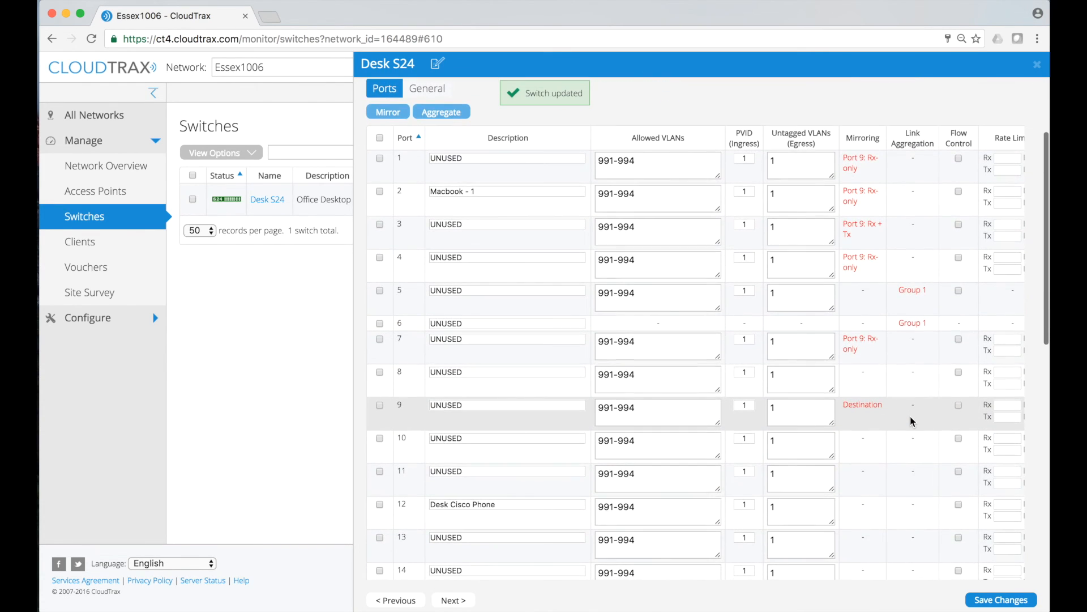
pyautogui.click(379, 372)
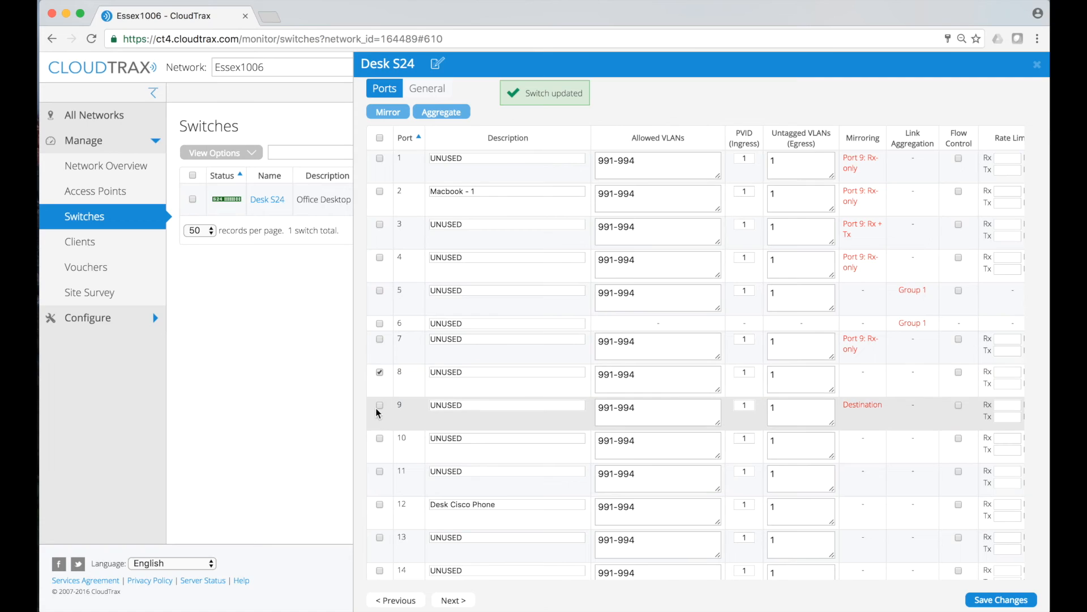
pyautogui.click(380, 438)
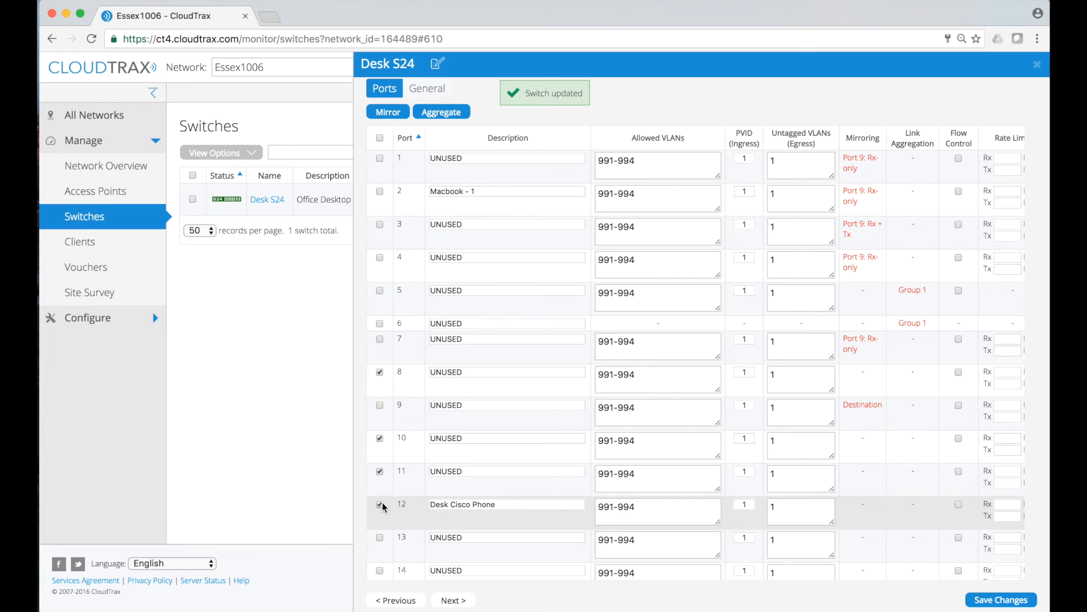
pyautogui.scroll(3, 383, 507)
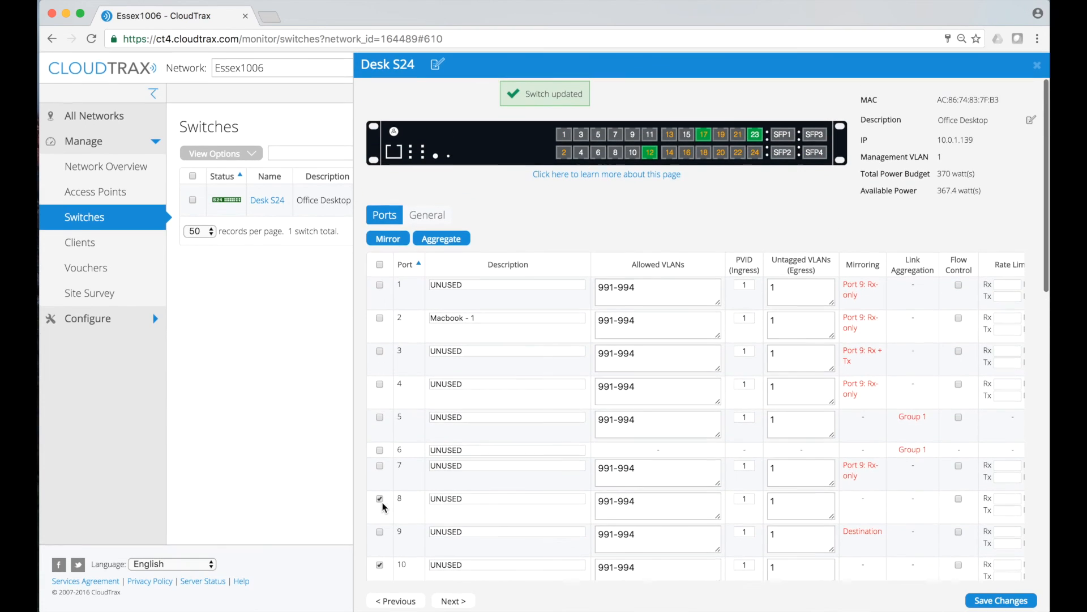
pyautogui.click(454, 238)
pyautogui.click(659, 219)
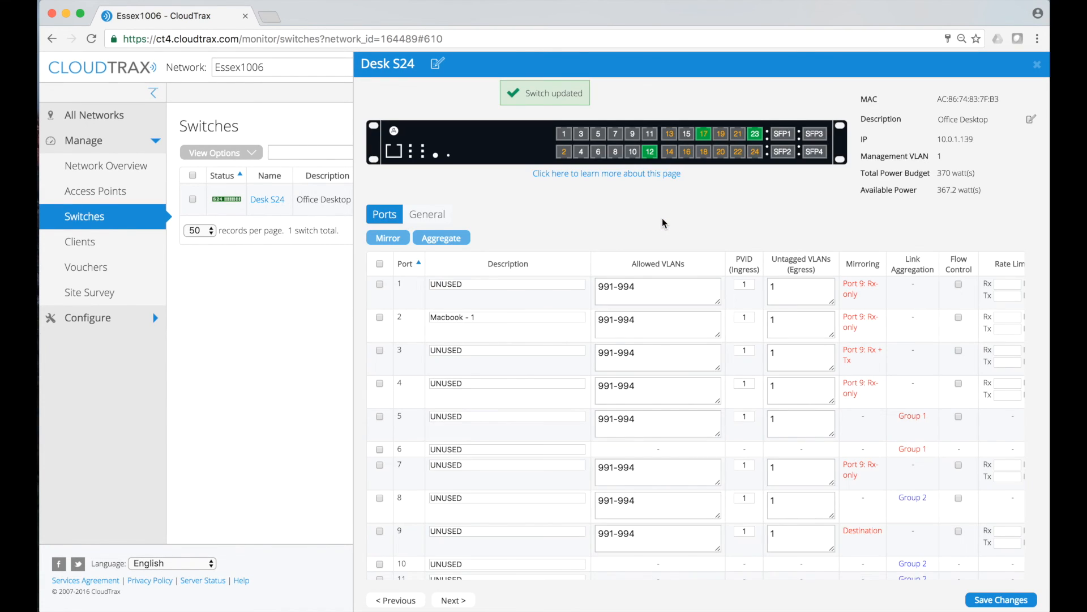
# - Aggregate ports 16 and 17 into a third link aggregation group and confirm
pyautogui.scroll(-5, 662, 219)
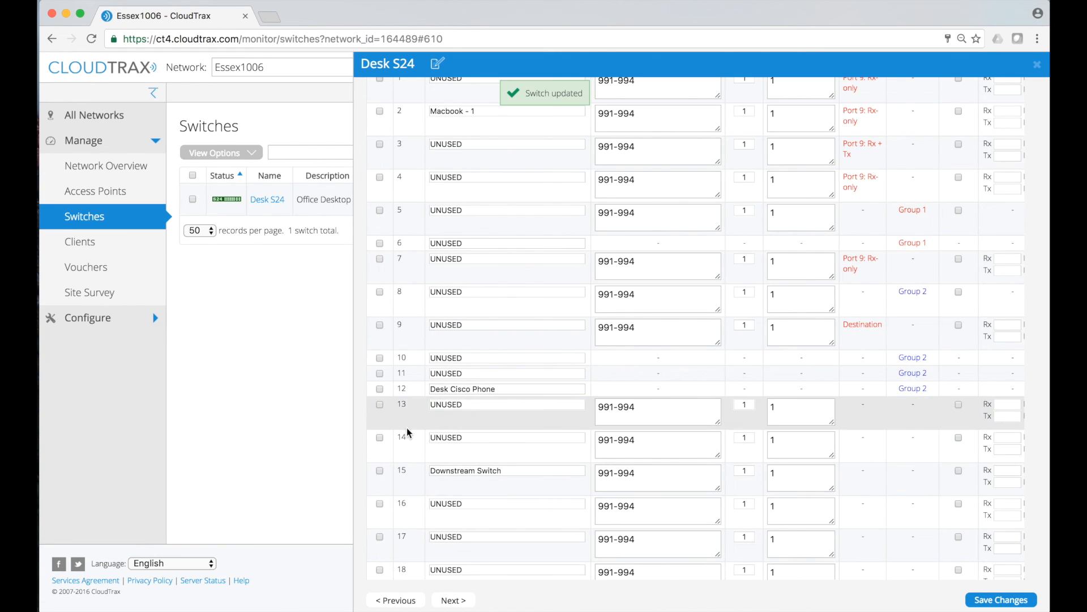
pyautogui.click(379, 503)
pyautogui.scroll(5, 382, 532)
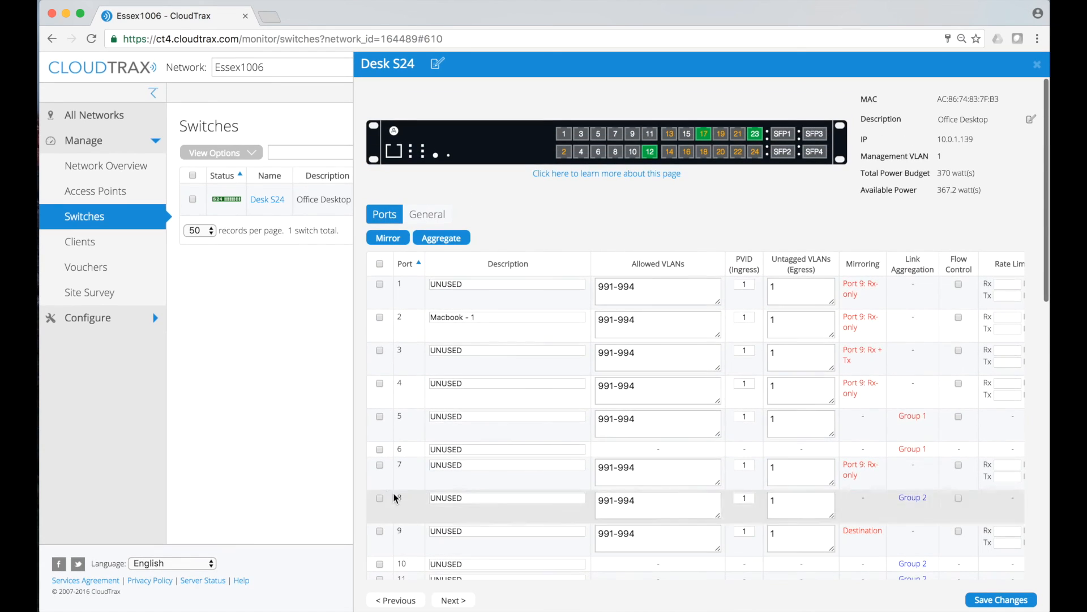
pyautogui.click(442, 240)
pyautogui.click(659, 219)
# - Split ports 6, 11, 12 and 17 together from their link aggregation groups and confirm
pyautogui.scroll(-6, 672, 219)
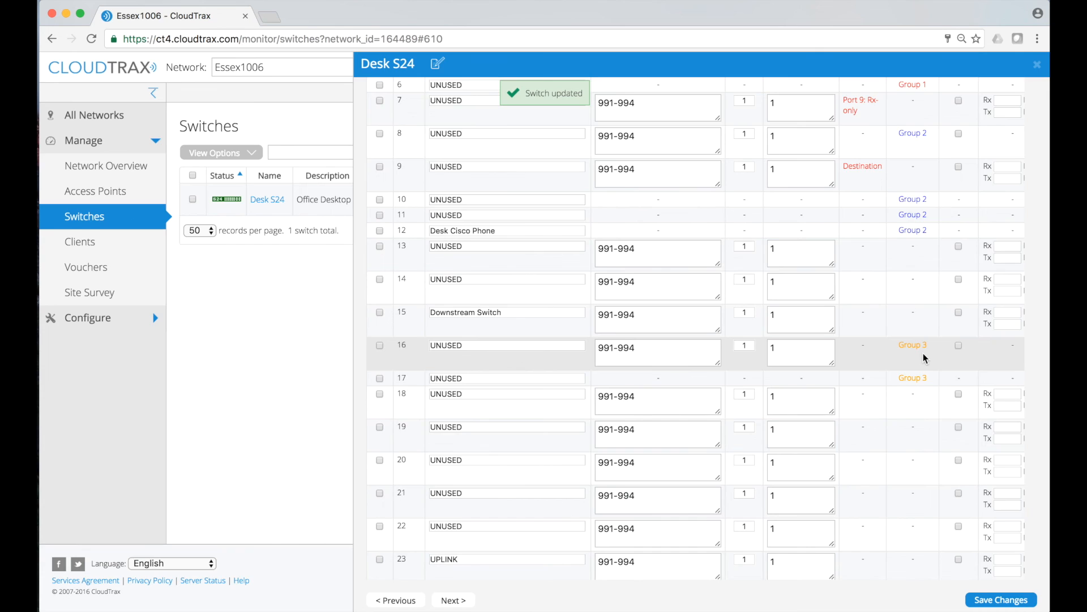
pyautogui.scroll(1, 923, 352)
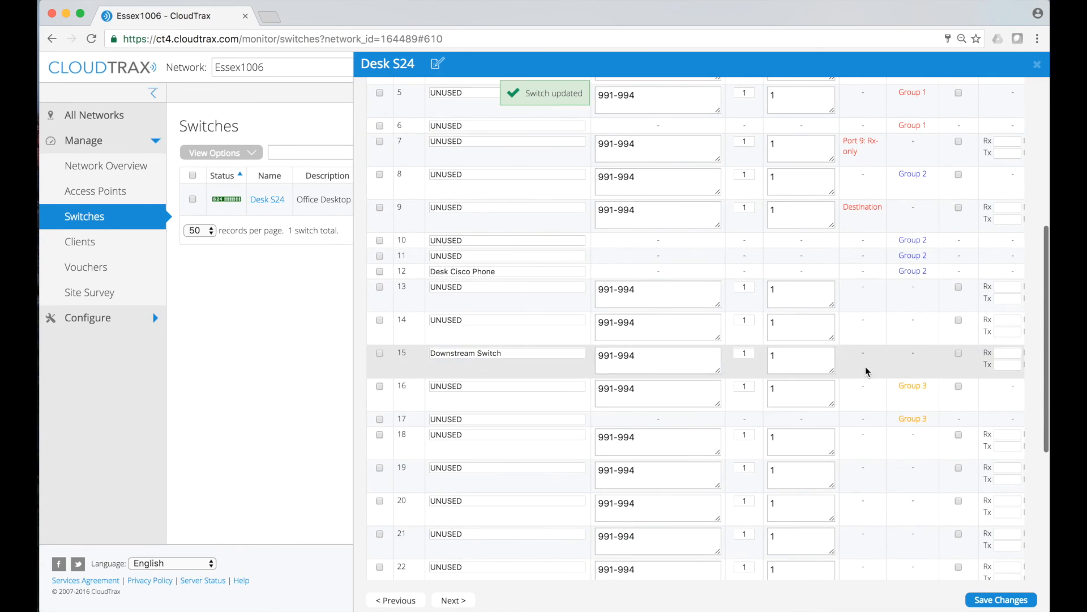
pyautogui.click(379, 419)
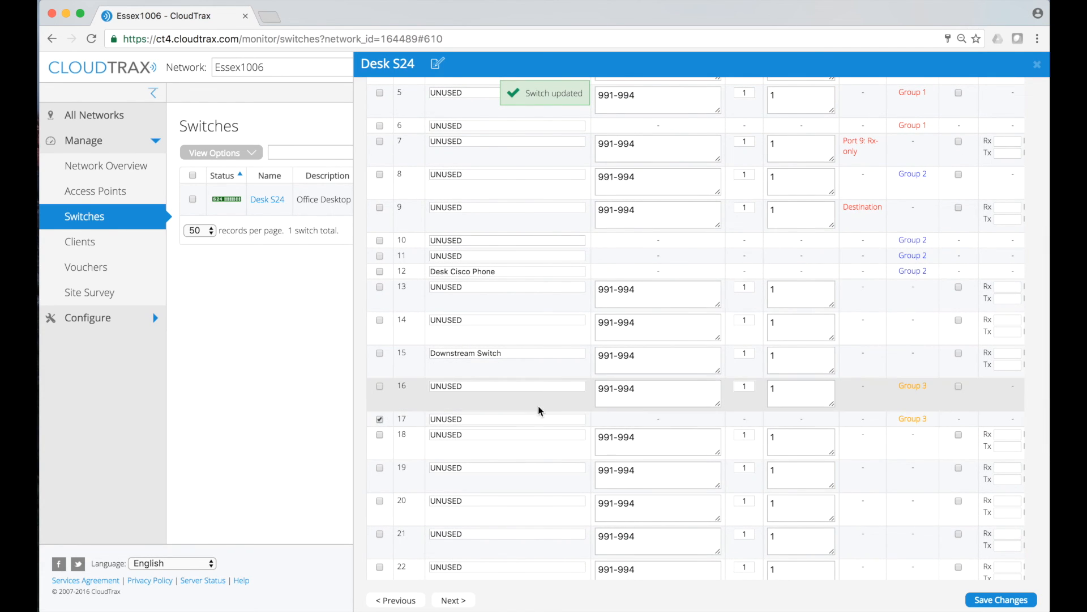
pyautogui.scroll(3, 552, 409)
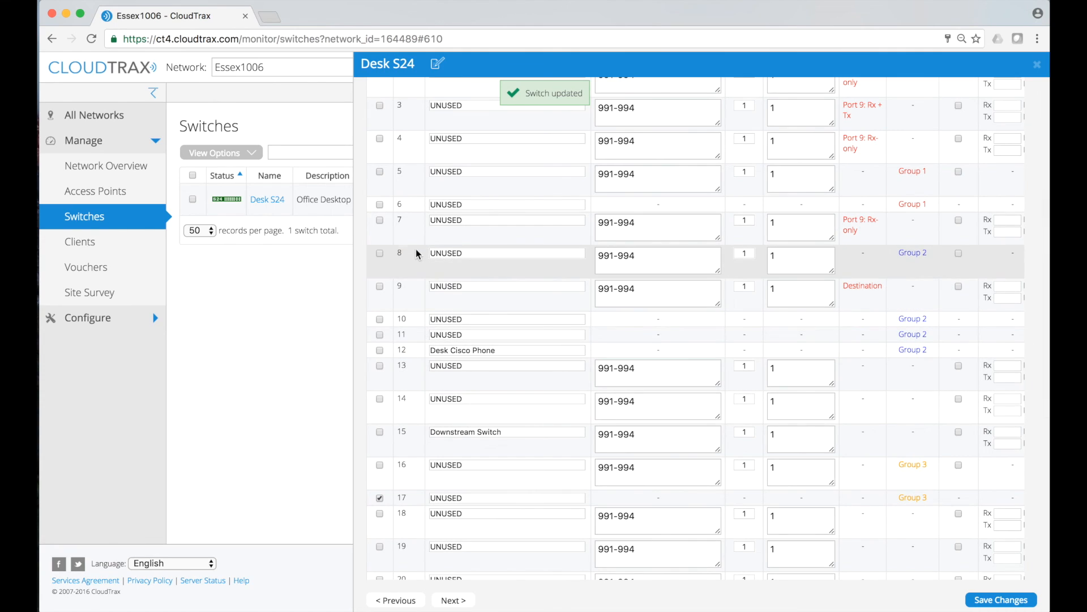
pyautogui.click(380, 204)
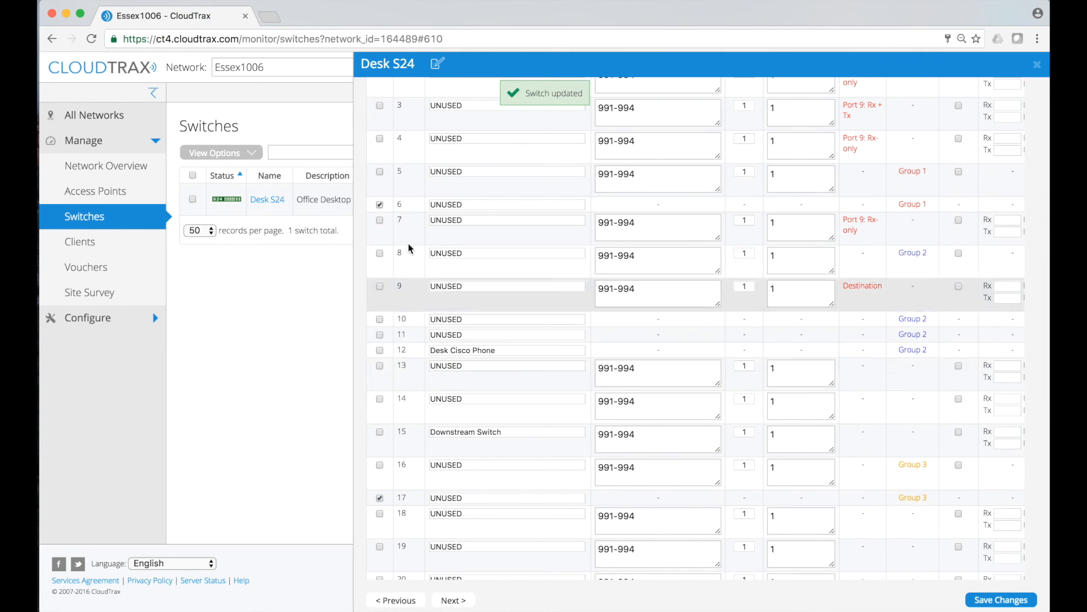
pyautogui.click(379, 335)
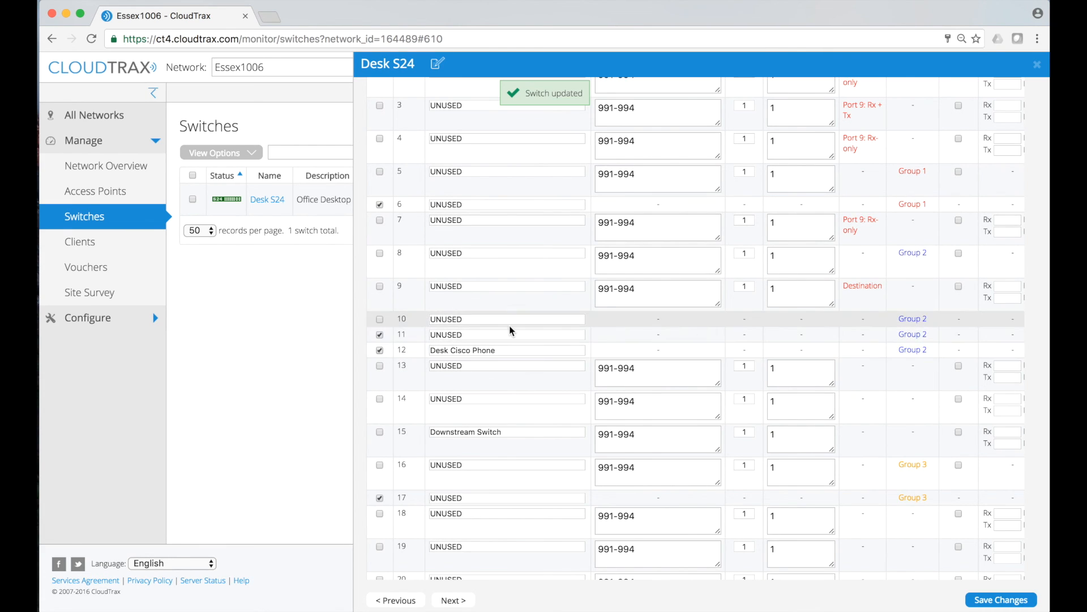
pyautogui.scroll(1, 510, 327)
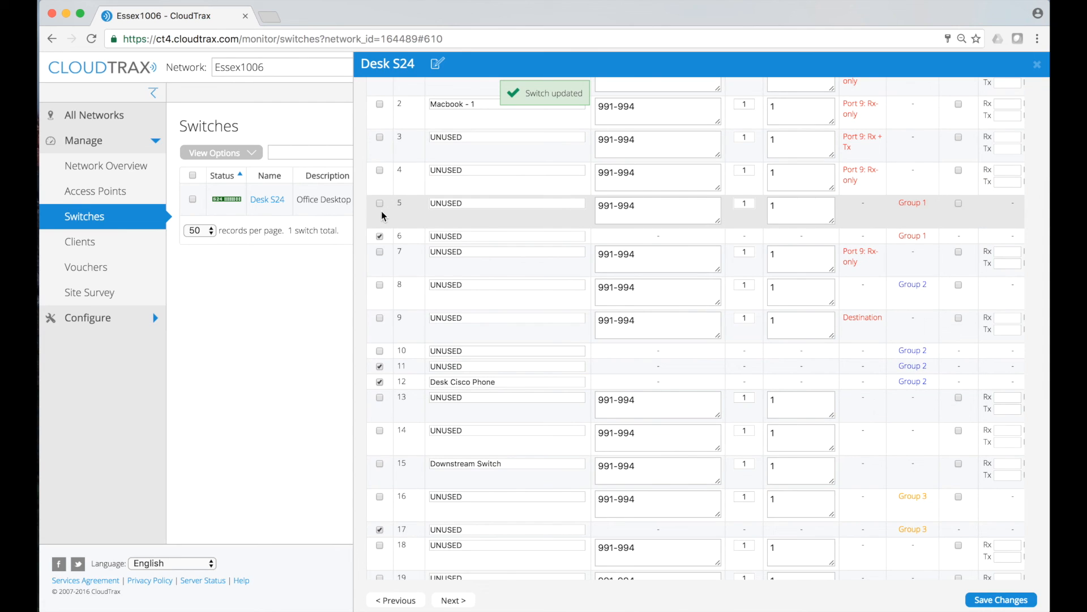
pyautogui.scroll(-5, 884, 278)
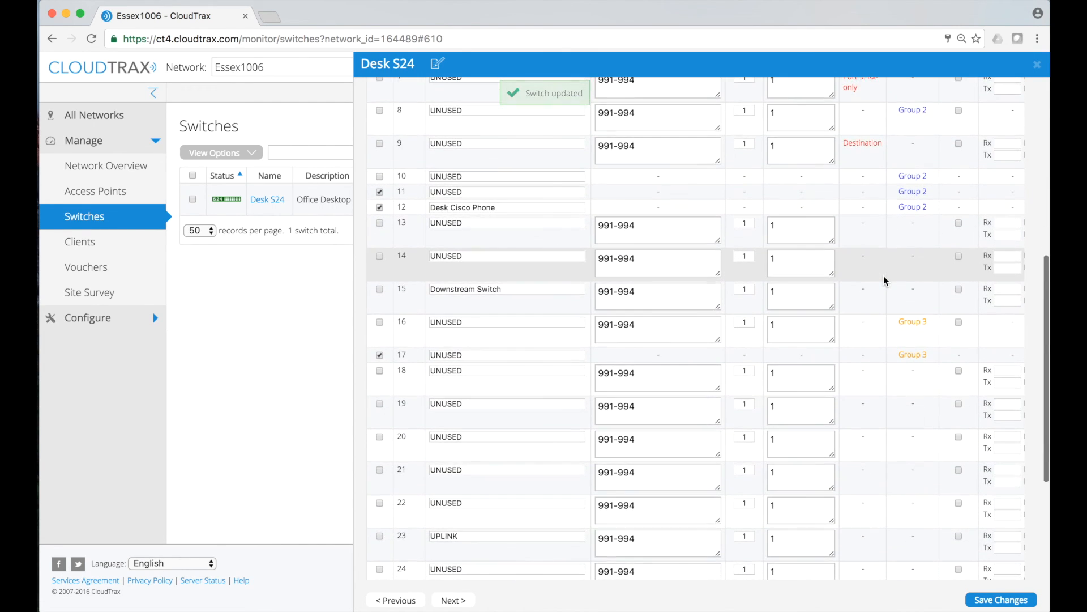
pyautogui.scroll(4, 883, 280)
pyautogui.scroll(4, 883, 275)
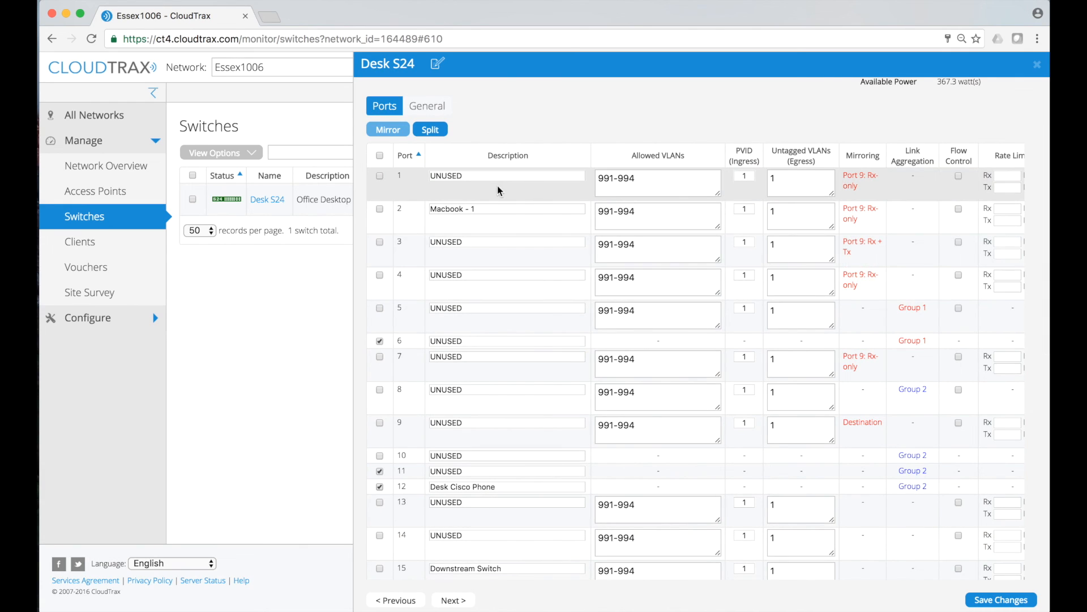
pyautogui.click(436, 129)
pyautogui.click(661, 231)
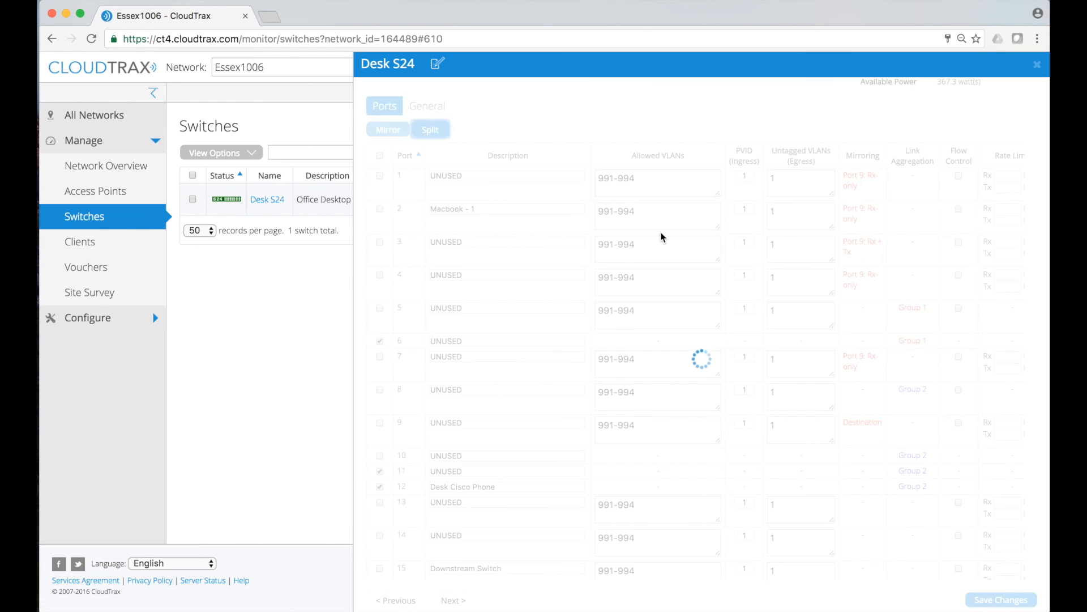
# - Split port 10 from its link aggregation group with port 8 and confirm
pyautogui.scroll(-3, 661, 237)
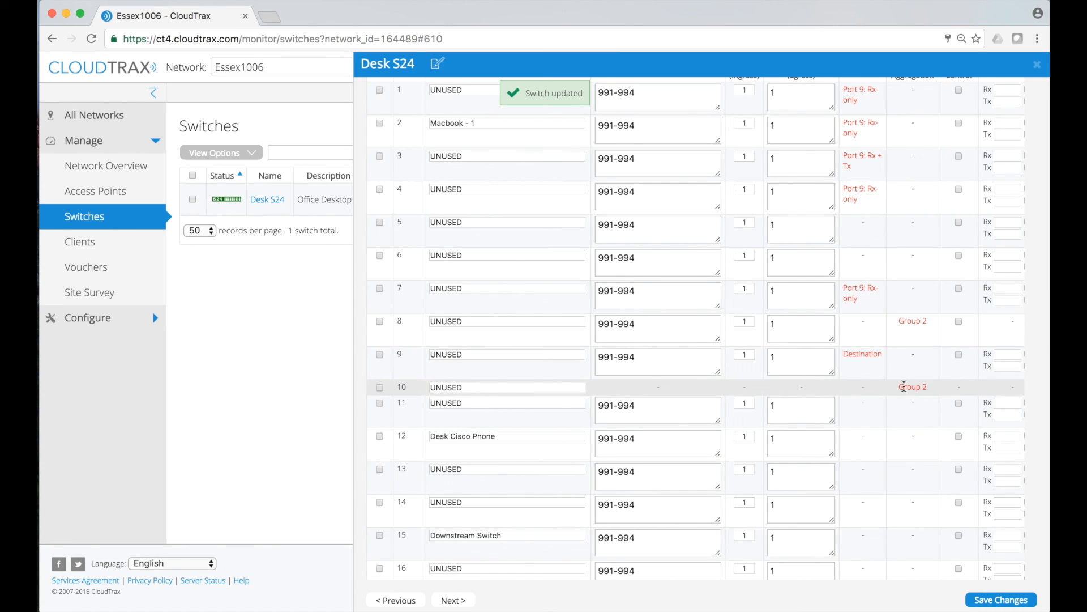
pyautogui.click(379, 387)
pyautogui.scroll(4, 379, 386)
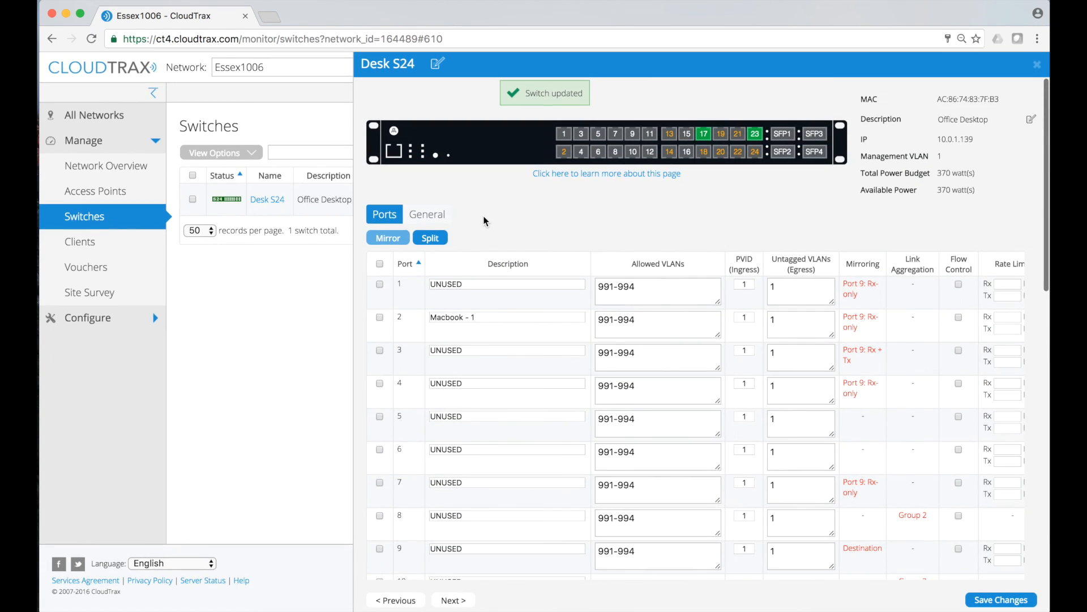
pyautogui.click(432, 238)
pyautogui.click(658, 235)
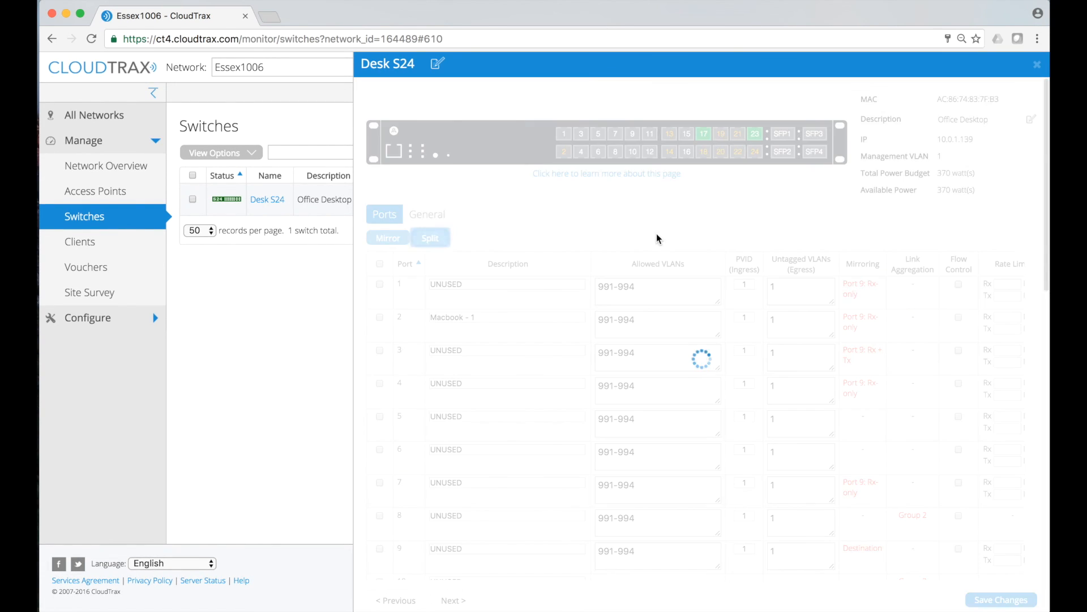
pyautogui.scroll(-5, 657, 238)
pyautogui.scroll(5, 657, 233)
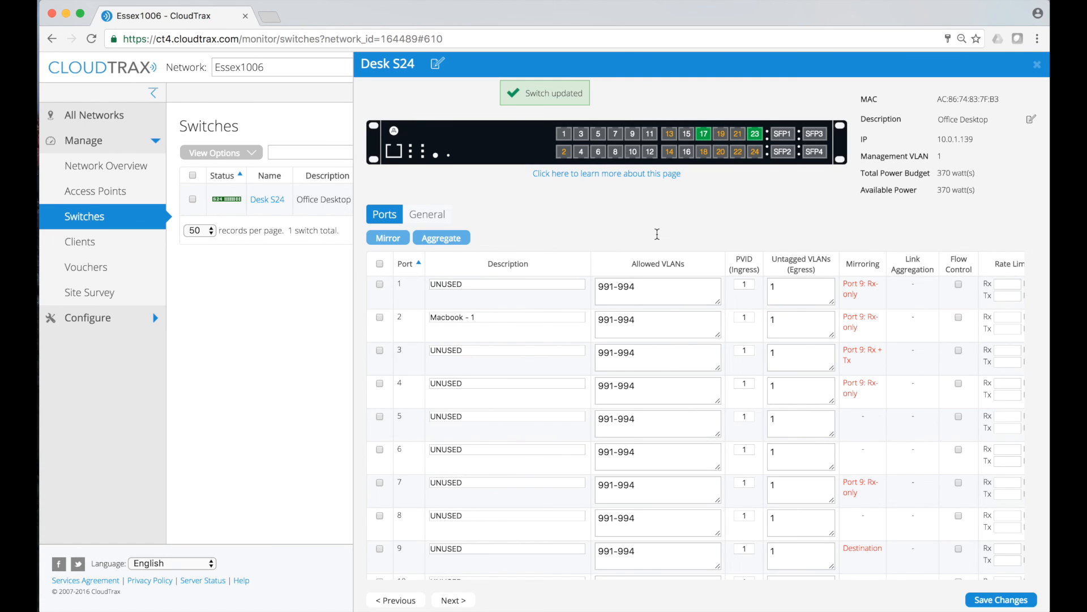
# - Enable IGMP snooping in the switch's general settings and view its version and VLAN options
pyautogui.click(427, 216)
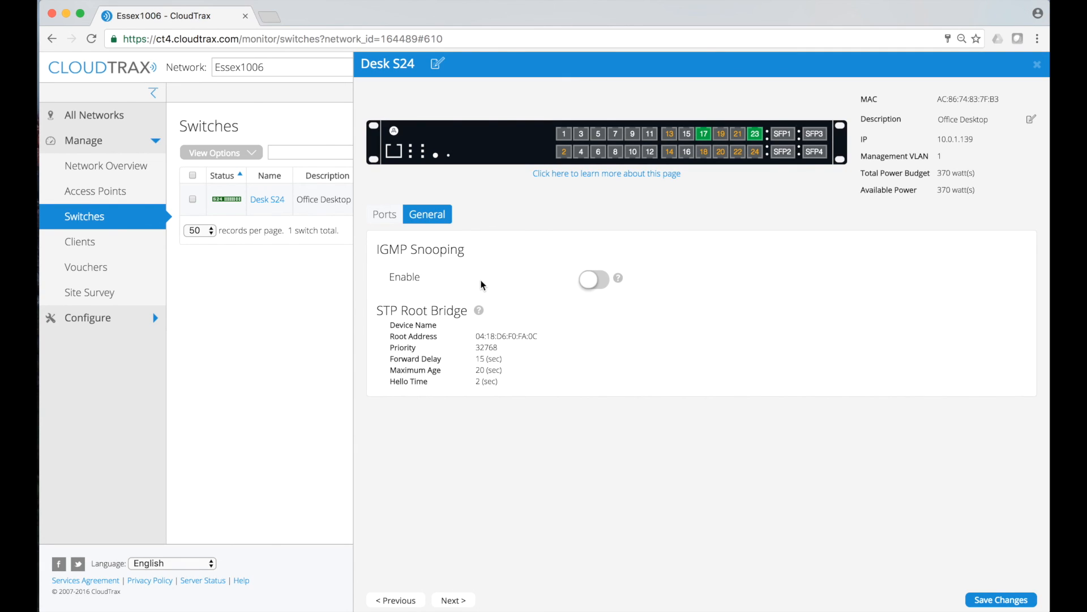
pyautogui.click(604, 280)
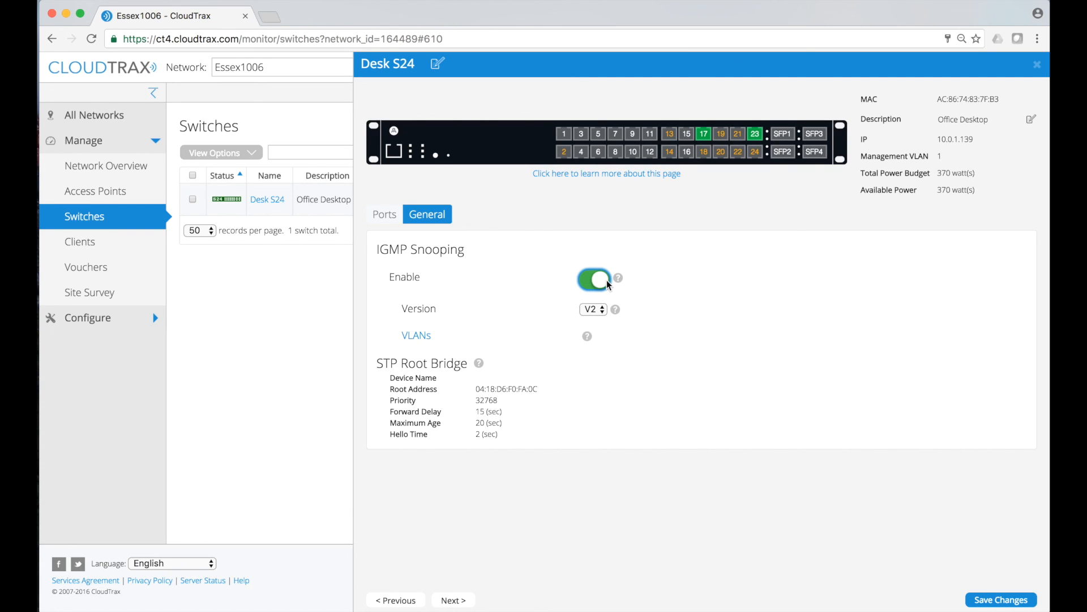
pyautogui.click(601, 309)
pyautogui.click(419, 336)
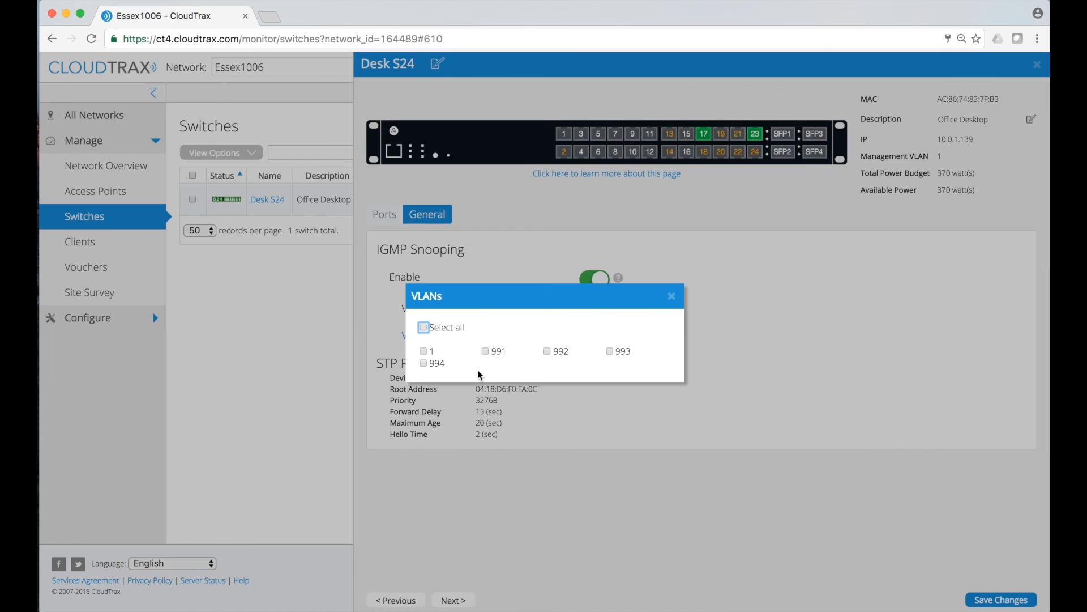
pyautogui.click(671, 295)
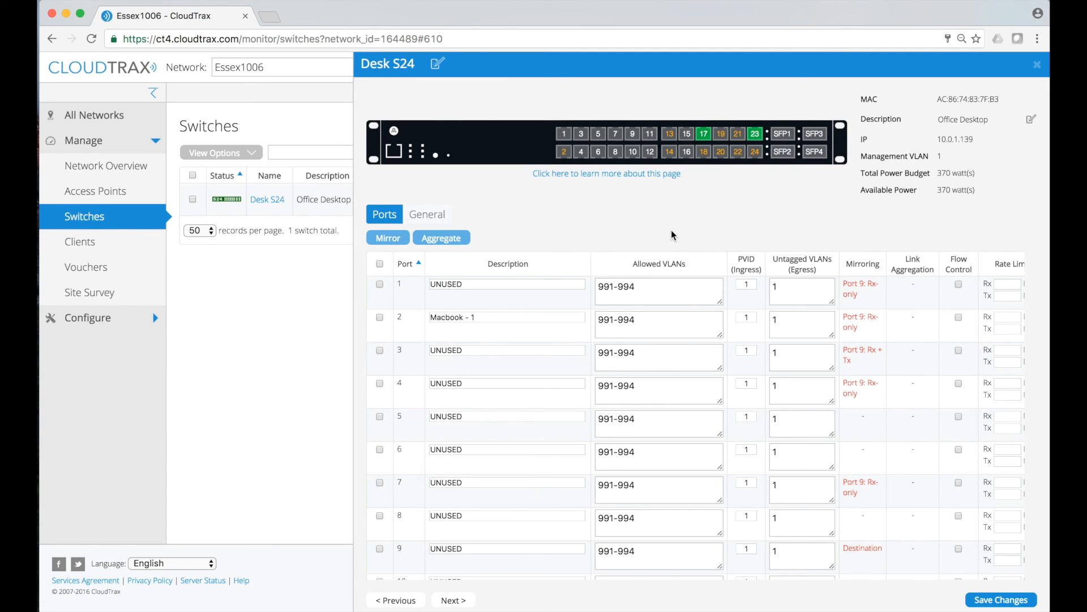
# - Open the help article "Viewing and Configuring a Switch", skim its sections and return to the Desk S24 port settings
pyautogui.hscroll(10, 736, 363)
pyautogui.hscroll(-10, 742, 363)
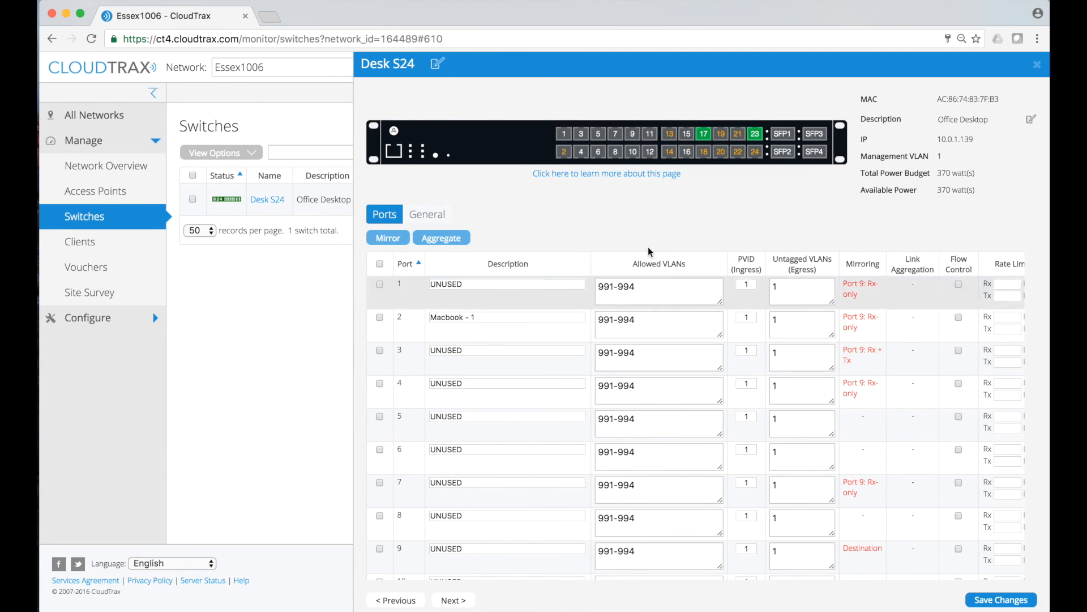
pyautogui.click(639, 175)
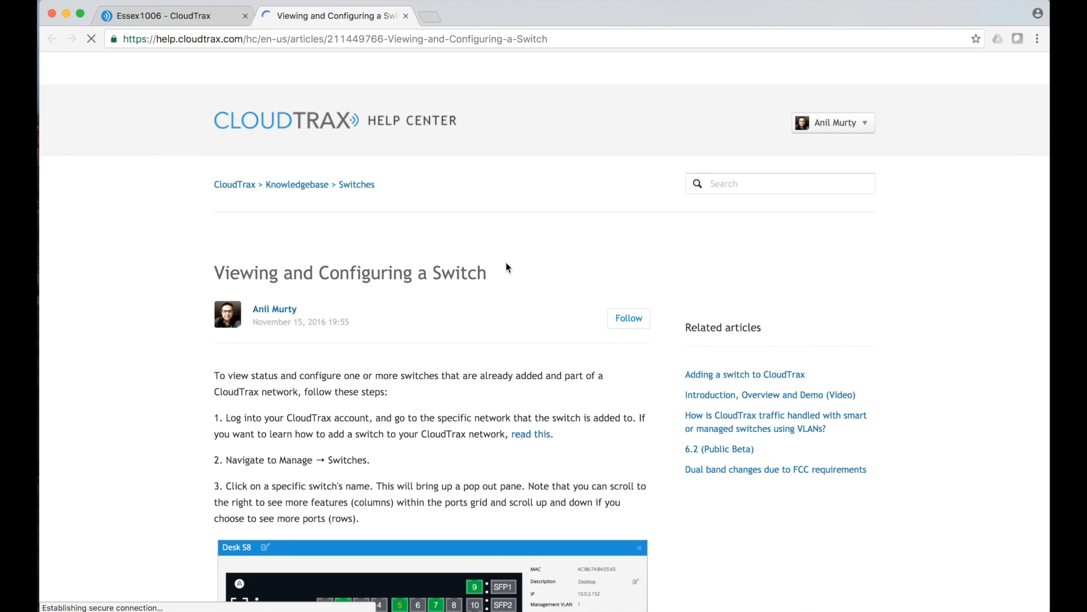
pyautogui.scroll(-6, 506, 266)
pyautogui.scroll(-15, 506, 266)
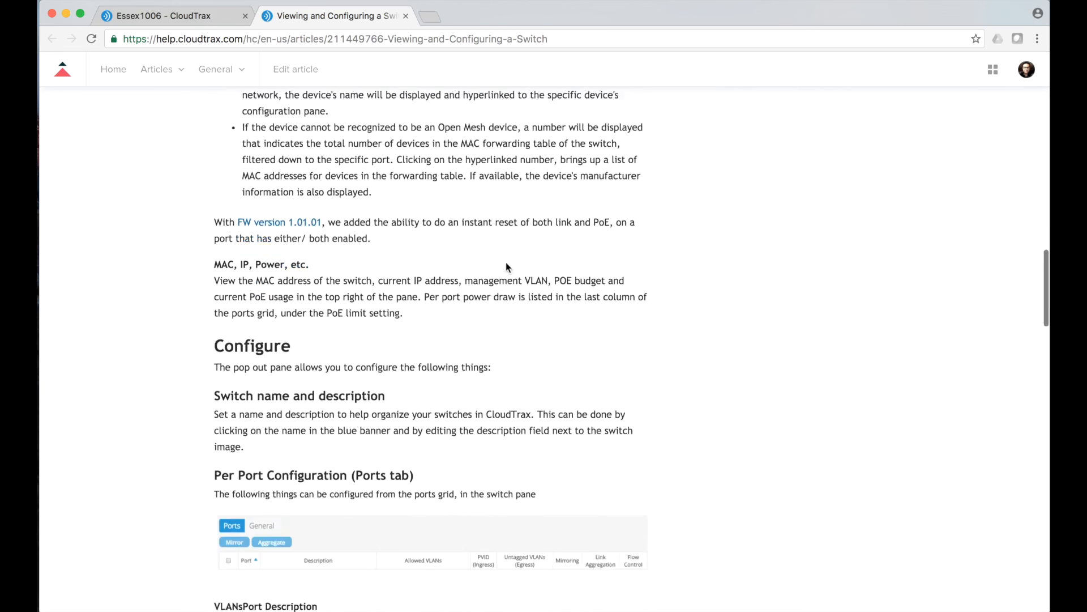
pyautogui.scroll(-5, 506, 267)
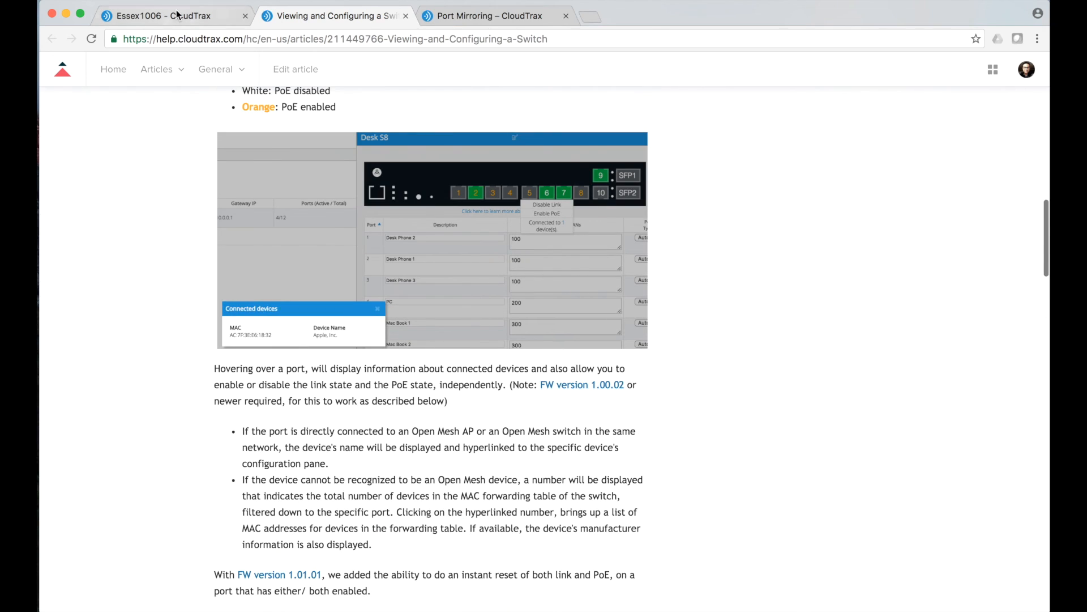
pyautogui.click(177, 15)
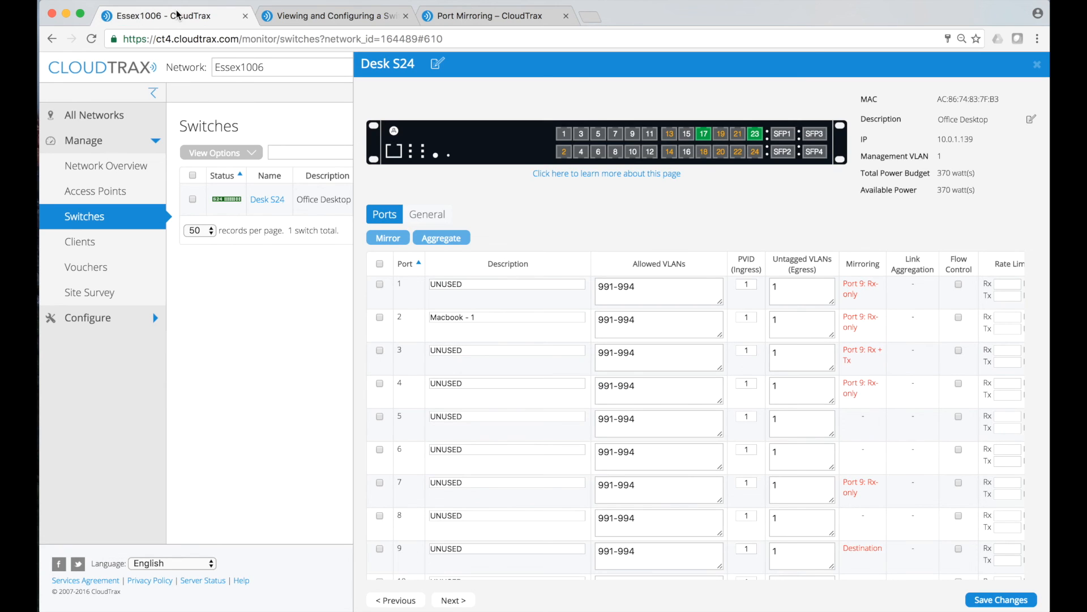